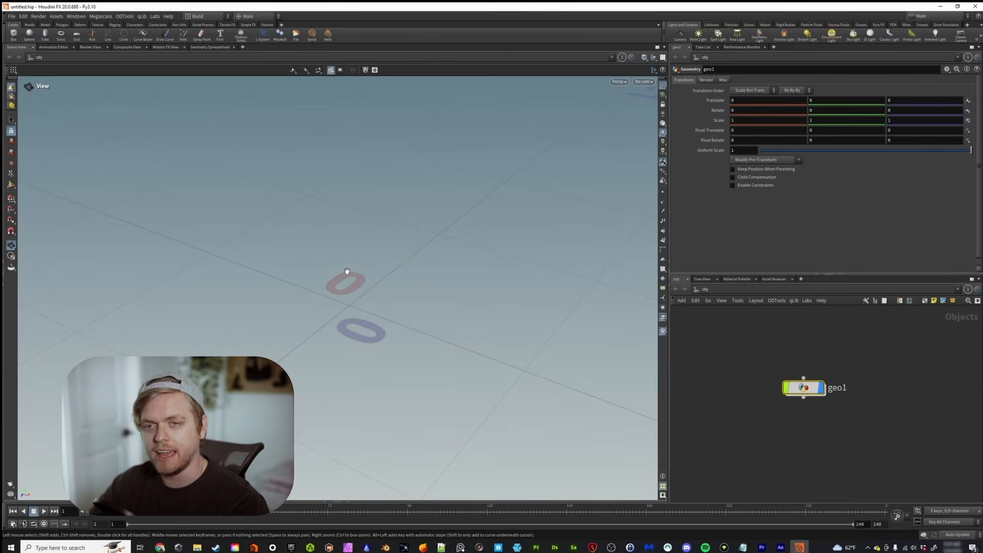
pyautogui.moveTo(347, 277); pyautogui.dragTo(351, 299, button='middle')
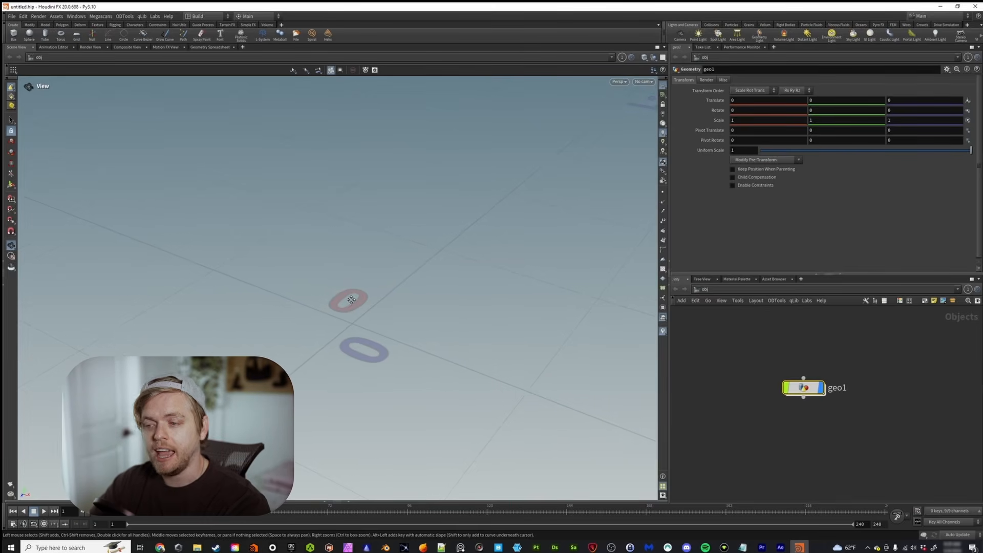
pyautogui.moveTo(353, 301)
pyautogui.mouseDown(button='right')
pyautogui.moveTo(343, 338)
pyautogui.moveTo(356, 264)
pyautogui.moveTo(357, 286)
pyautogui.mouseUp(button='right')
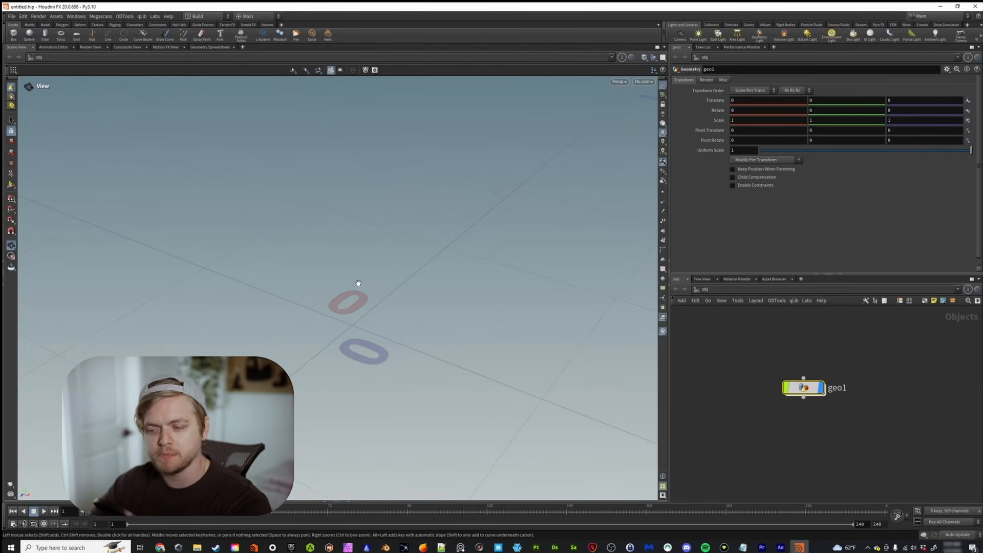
pyautogui.moveTo(358, 283); pyautogui.dragTo(356, 298)
pyautogui.moveTo(760, 424); pyautogui.dragTo(862, 387)
pyautogui.moveTo(797, 392); pyautogui.dragTo(818, 391)
pyautogui.moveTo(815, 413)
pyautogui.mouseDown(button='right')
pyautogui.moveTo(819, 383)
pyautogui.moveTo(815, 411)
pyautogui.mouseUp(button='right')
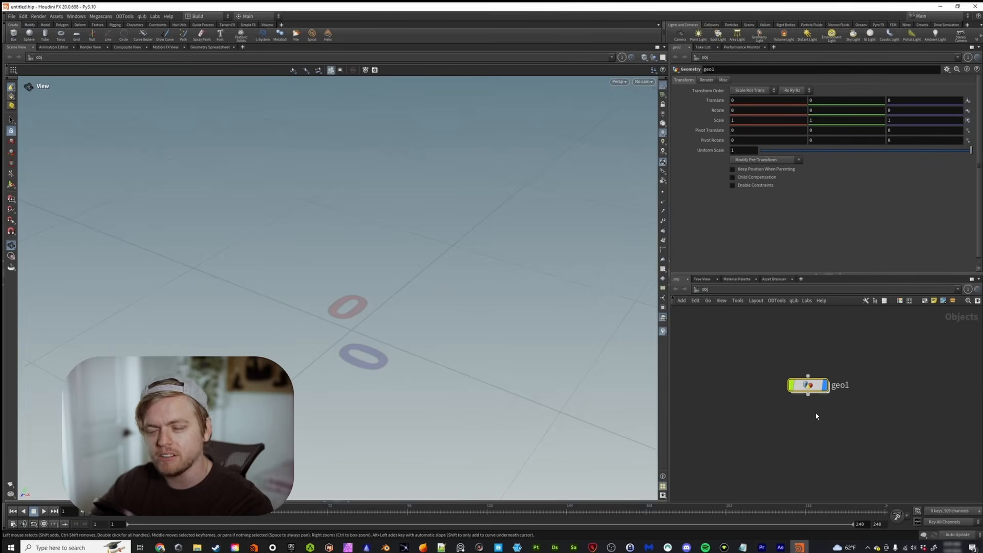
pyautogui.moveTo(809, 409)
pyautogui.mouseDown(button='middle')
pyautogui.moveTo(809, 381)
pyautogui.moveTo(786, 406)
pyautogui.moveTo(817, 413)
pyautogui.mouseUp(button='middle')
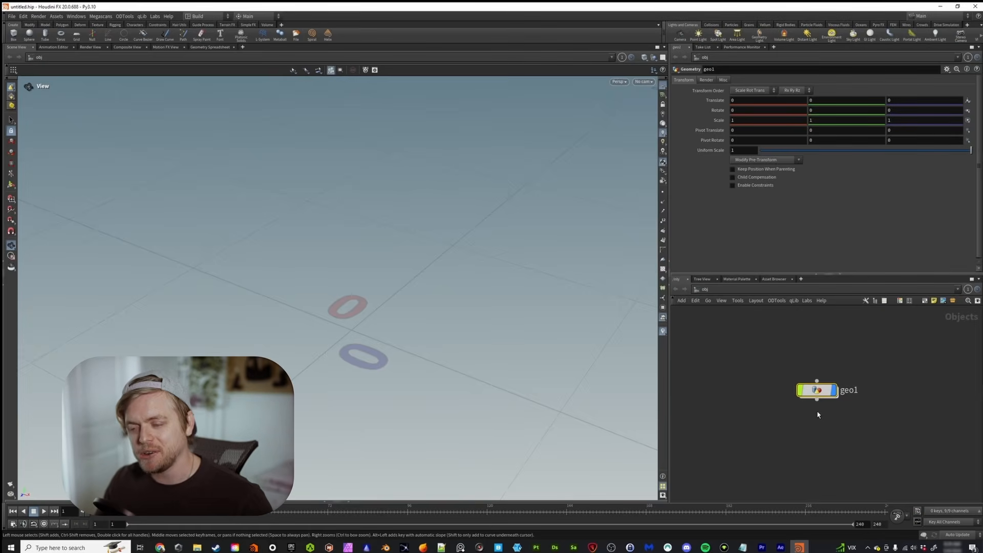
pyautogui.moveTo(817, 391)
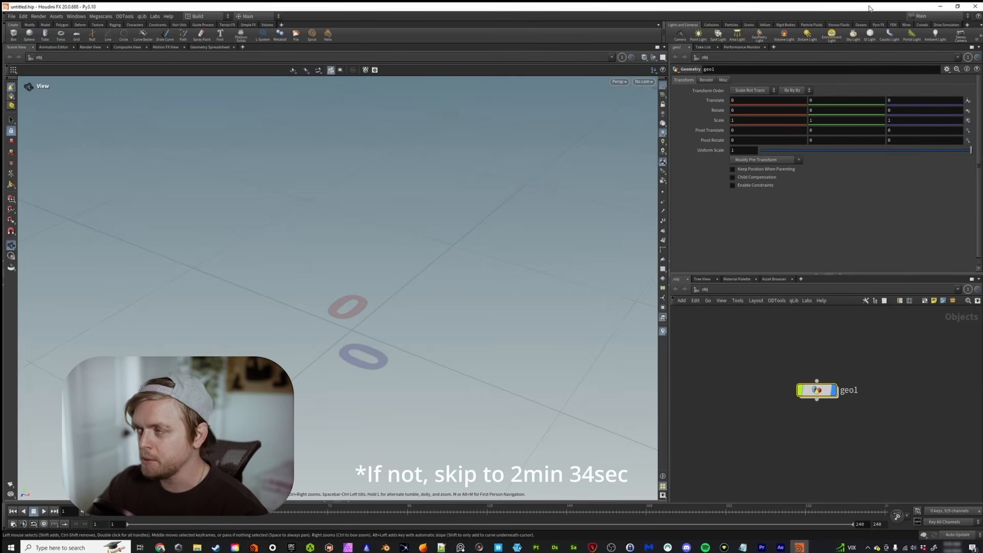
# Close Houdini and open the houdini.env file from the houdini20.0 folder in Documents using File Explorer
pyautogui.click(974, 6)
pyautogui.click(930, 52)
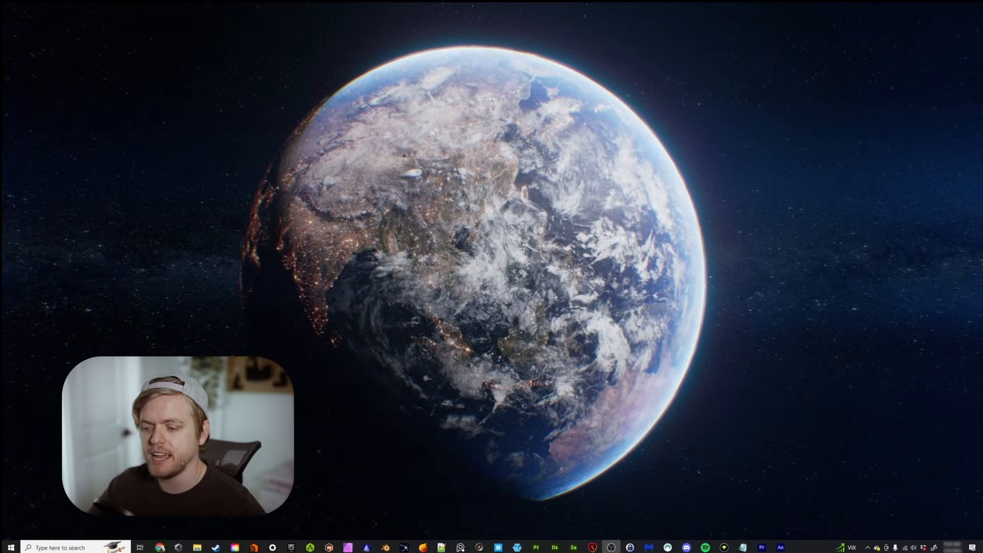
pyautogui.click(197, 547)
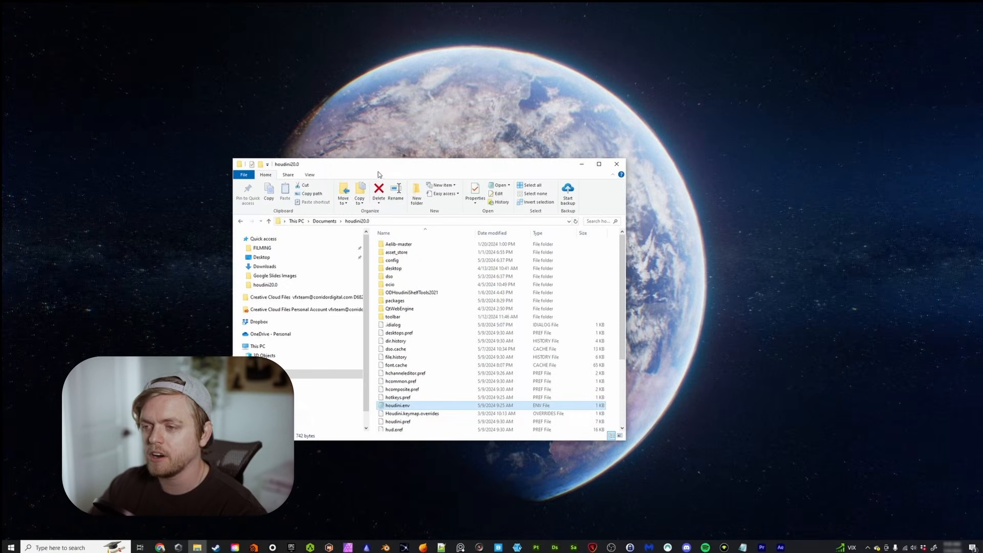
pyautogui.click(277, 374)
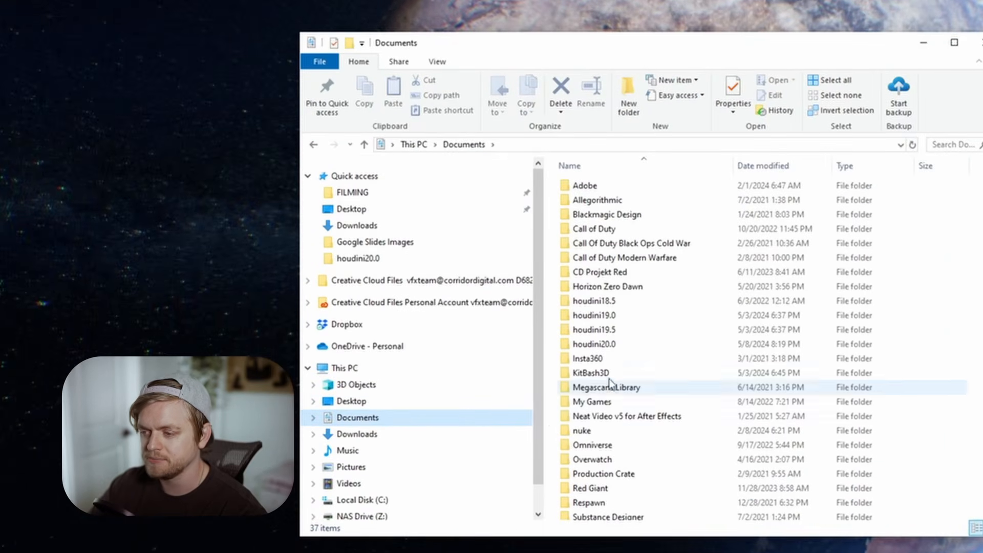
pyautogui.doubleClick(596, 344)
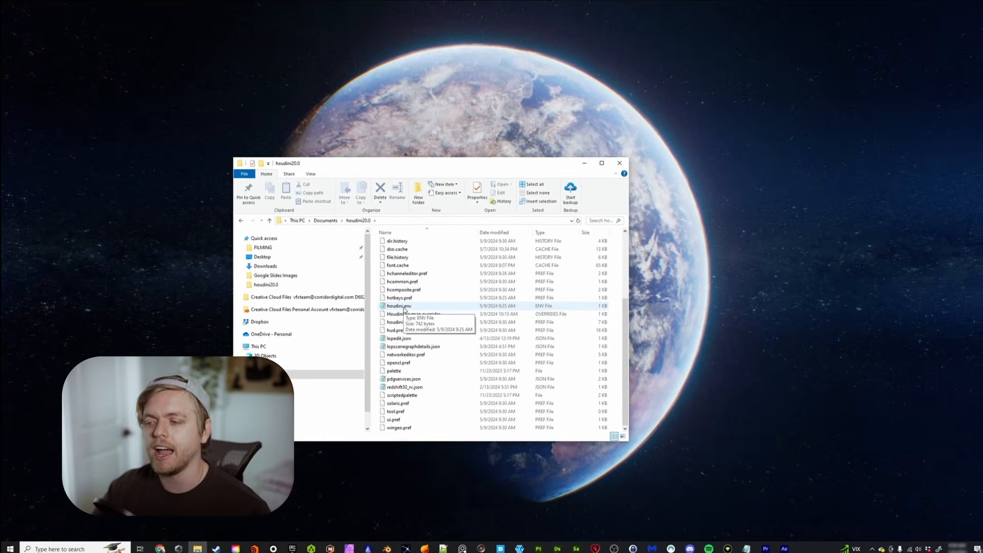
pyautogui.doubleClick(602, 299)
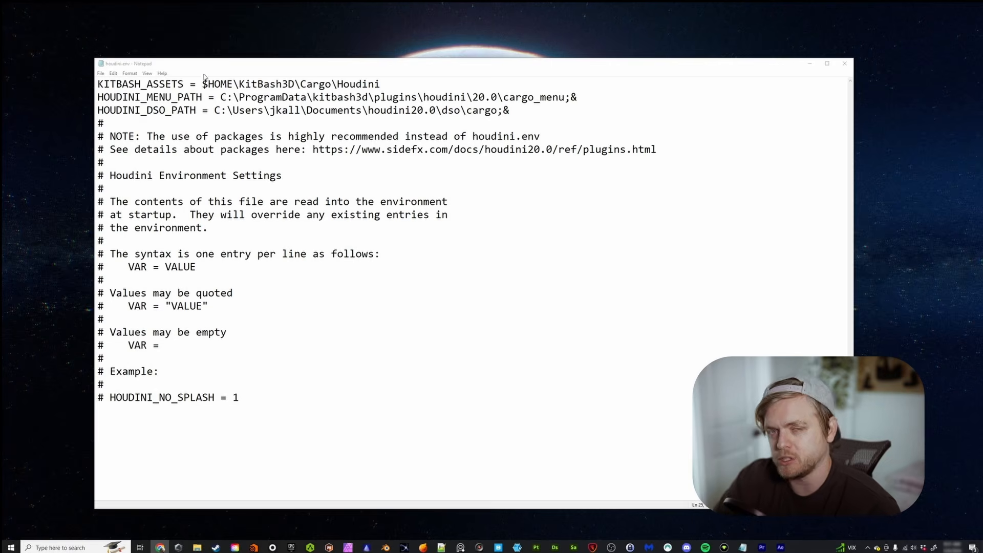
# Append the line HOUDINI_MMB_PAN = 0 at the end of houdini.env, one blank line below the HOUDINI_NO_SPLASH example
pyautogui.click(275, 398)
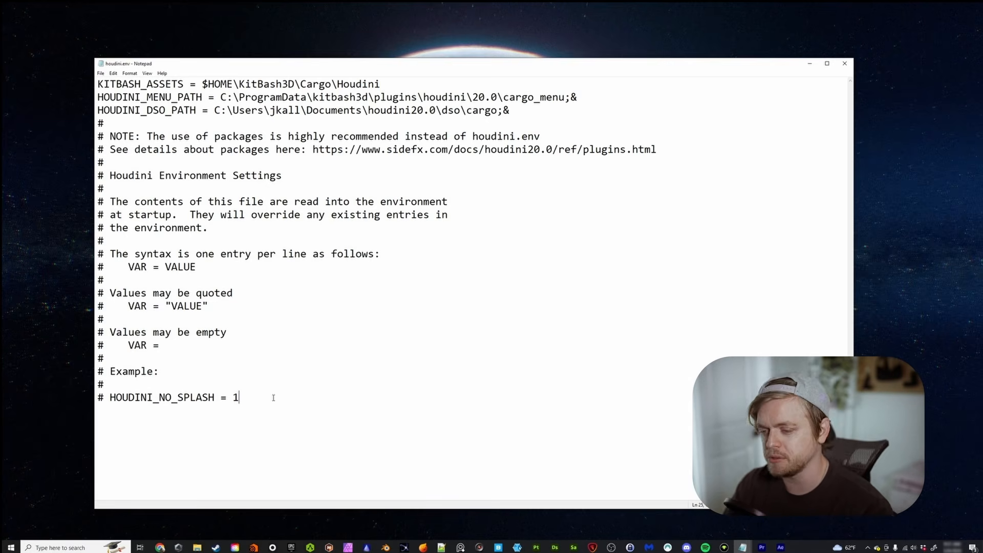
pyautogui.press('Return')
pyautogui.press('Return')
pyautogui.write('HOUDINI_MMB_PAN = 0')
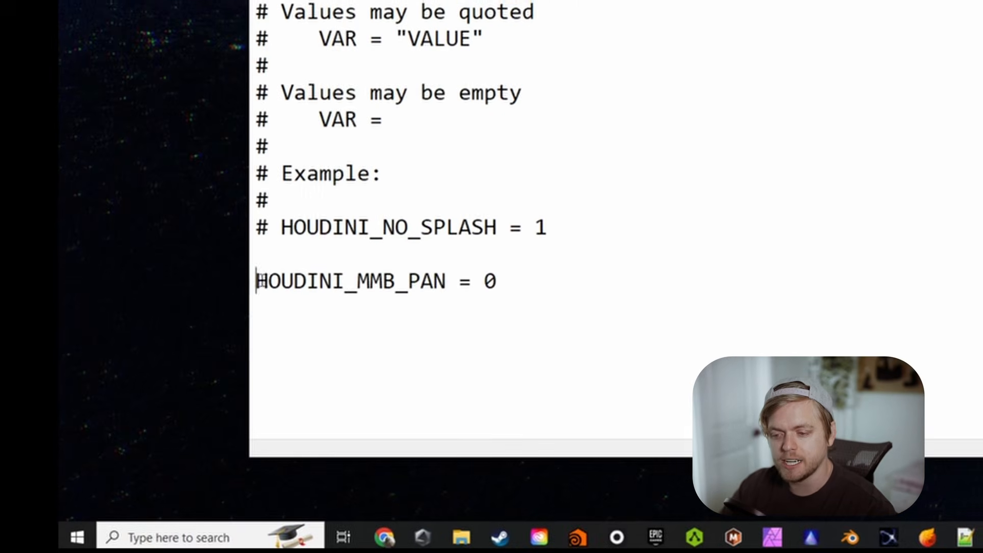
pyautogui.moveTo(98, 423); pyautogui.dragTo(141, 423)
pyautogui.click(344, 279)
pyautogui.moveTo(273, 280); pyautogui.dragTo(387, 280)
pyautogui.click(409, 280)
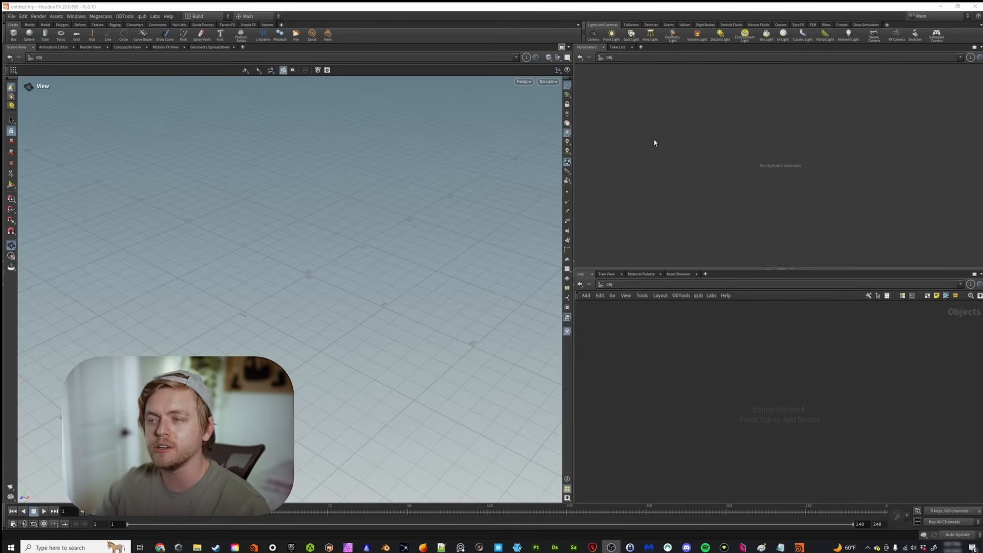
# Switch to Houdini and place a Sphere (Polygons) node in the empty object network
pyautogui.click(669, 380)
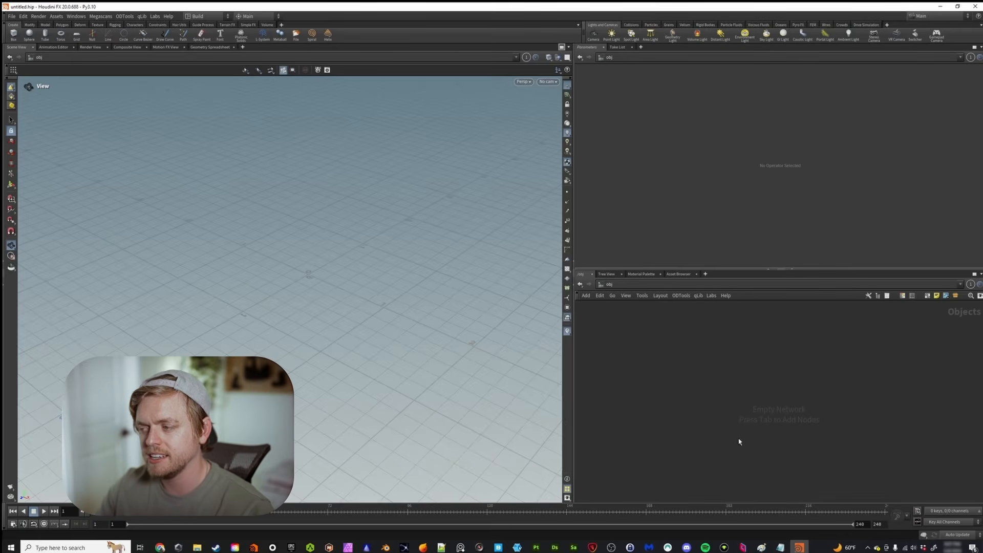
pyautogui.press('Tab')
pyautogui.write('s')
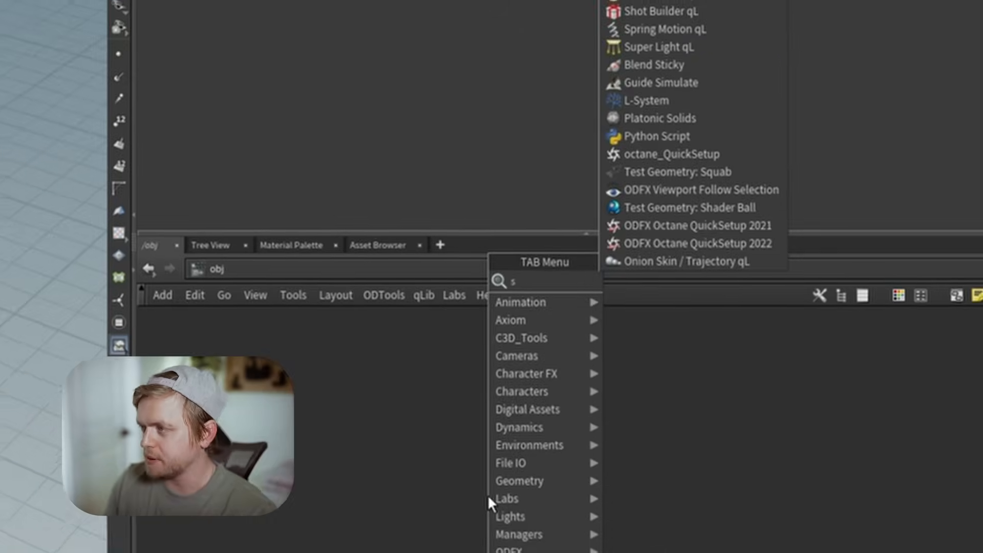
pyautogui.write('phere')
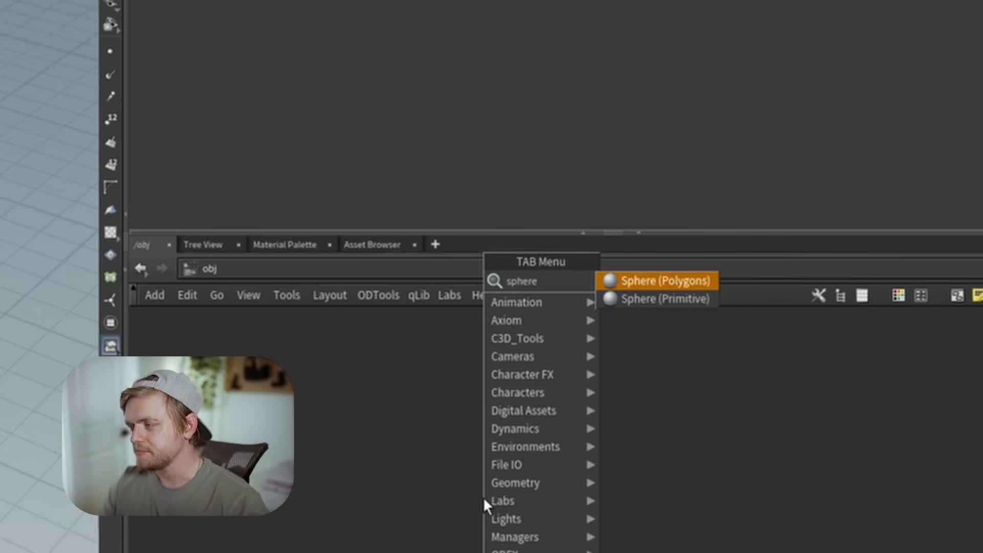
pyautogui.press('Down')
pyautogui.press('Up')
pyautogui.press('Down')
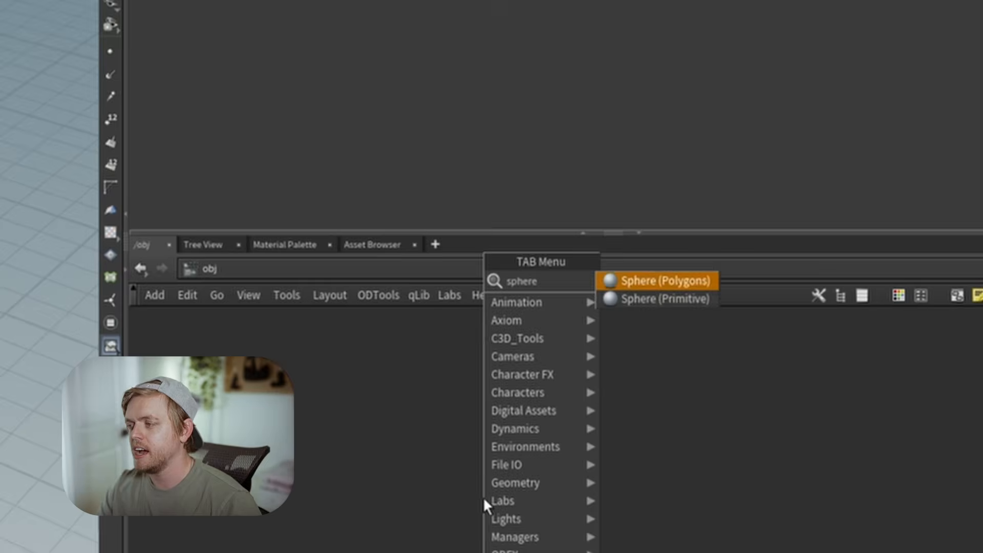
pyautogui.press('Up')
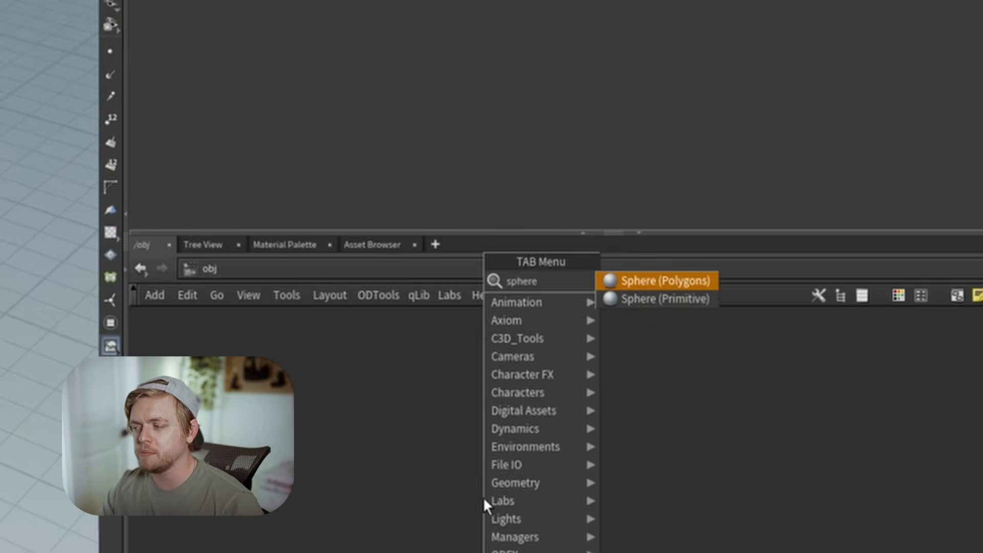
pyautogui.press('Down')
pyautogui.press('Up')
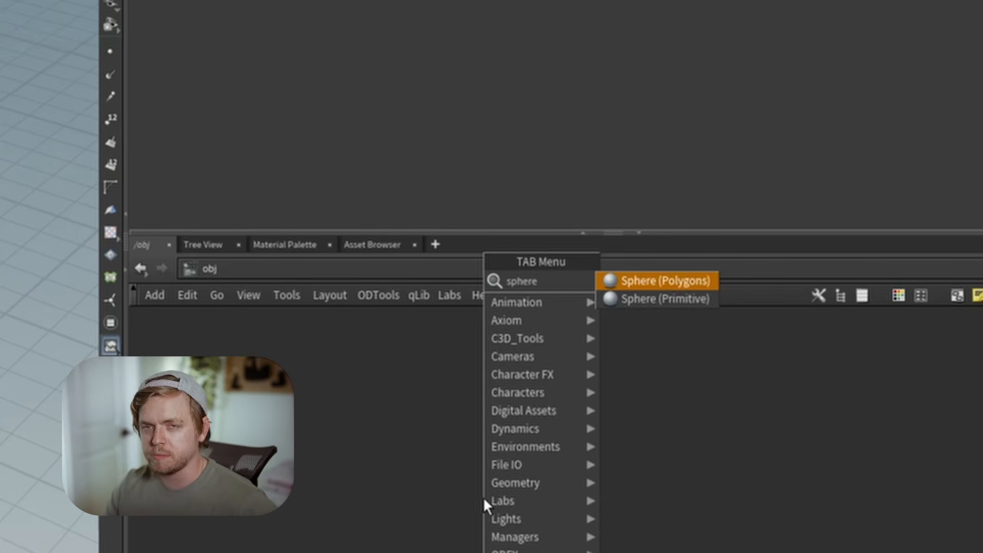
pyautogui.press('Down')
pyautogui.press('Up')
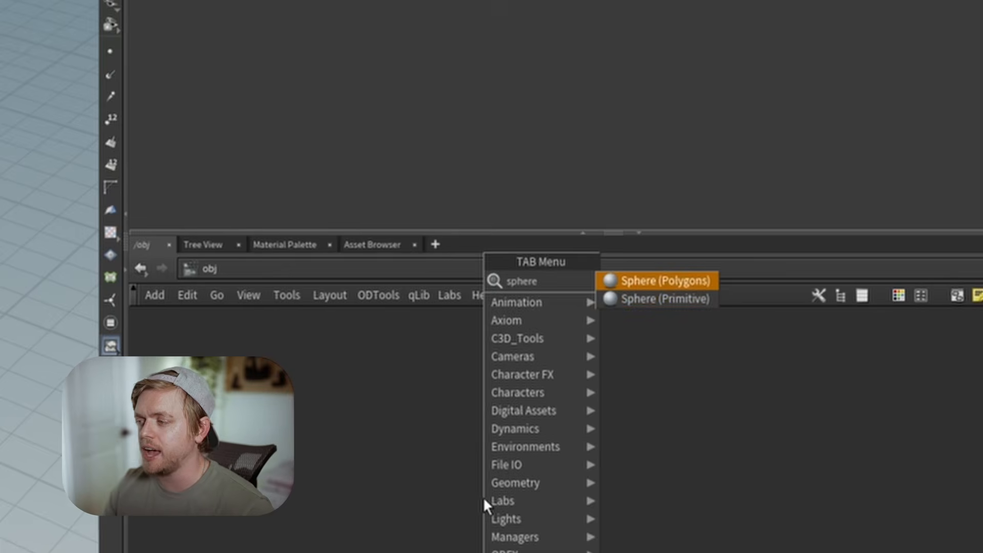
pyautogui.press('Return')
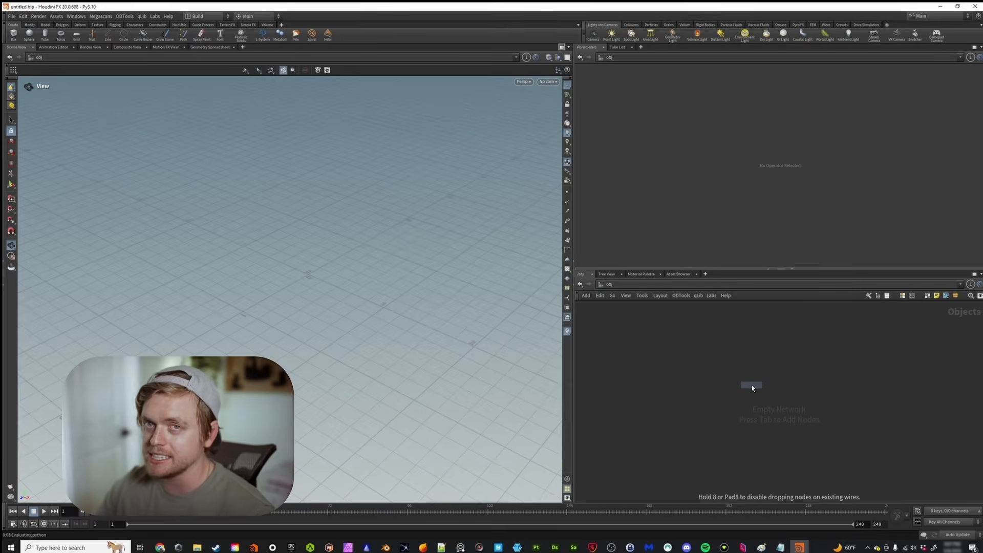
pyautogui.click(752, 386)
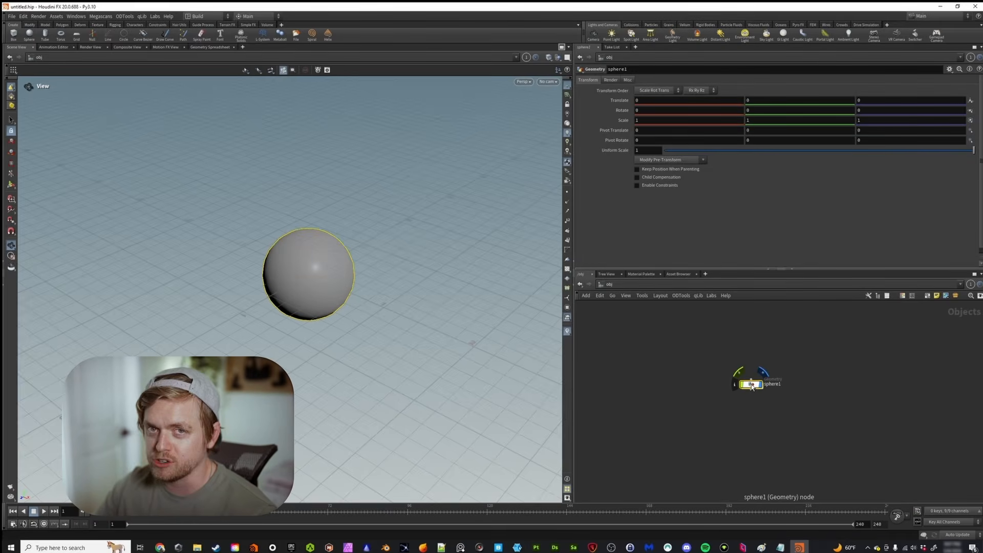
pyautogui.moveTo(752, 385); pyautogui.dragTo(758, 378)
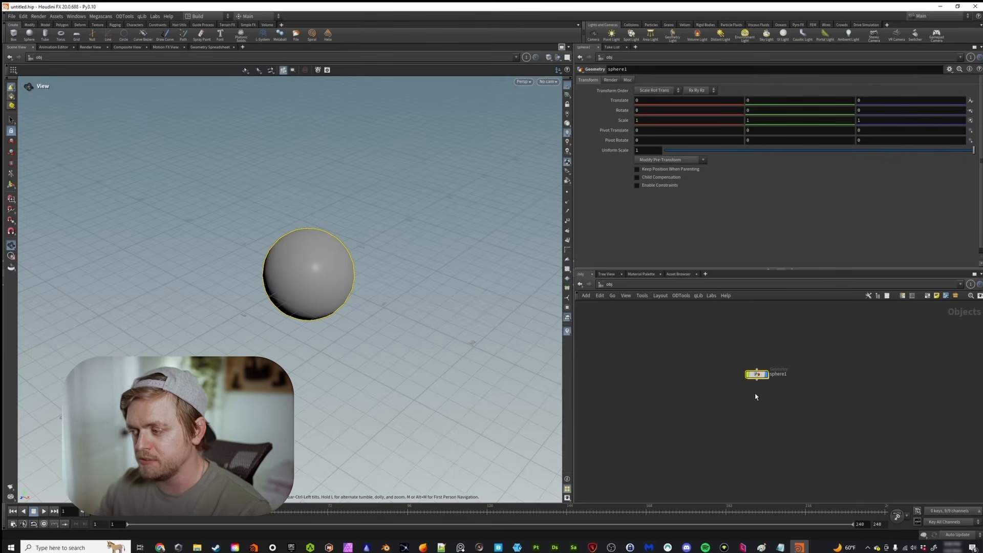
# Examine the sphere node in the network and the sphere in the viewport from different distances and angles
pyautogui.moveTo(770, 397)
pyautogui.mouseDown(button='middle')
pyautogui.moveTo(715, 387)
pyautogui.moveTo(800, 367)
pyautogui.moveTo(747, 377)
pyautogui.moveTo(747, 391)
pyautogui.moveTo(761, 384)
pyautogui.mouseUp(button='middle')
pyautogui.scroll(3, 753, 387)
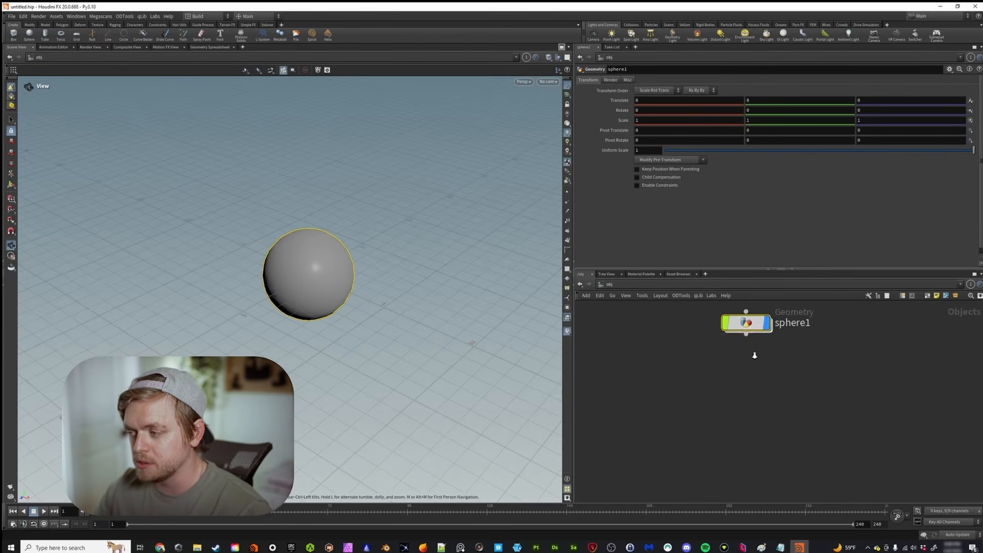
pyautogui.moveTo(693, 380); pyautogui.dragTo(785, 318)
pyautogui.moveTo(658, 388); pyautogui.dragTo(837, 298)
pyautogui.moveTo(682, 374); pyautogui.dragTo(752, 331)
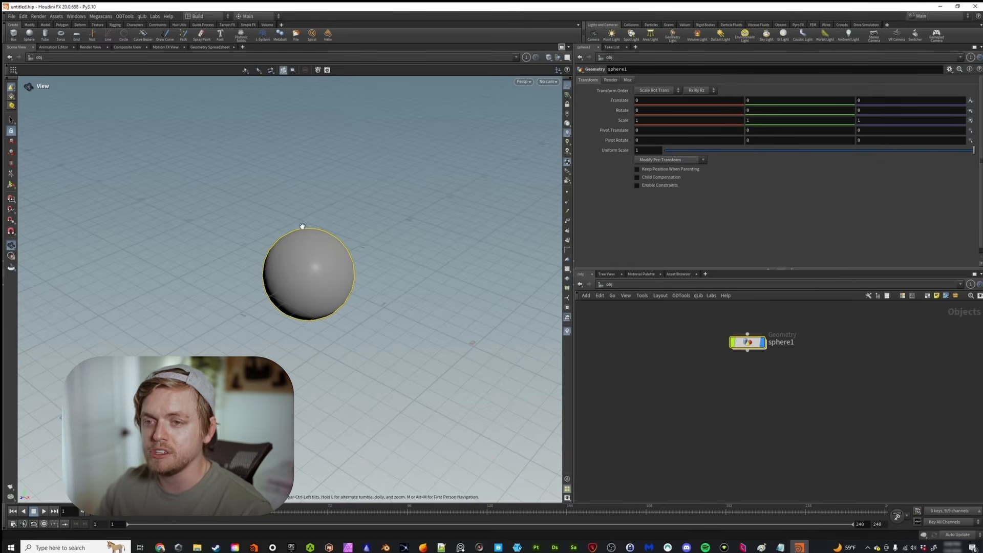
pyautogui.moveTo(317, 270)
pyautogui.mouseDown()
pyautogui.moveTo(362, 257)
pyautogui.moveTo(336, 285)
pyautogui.moveTo(321, 272)
pyautogui.mouseUp()
pyautogui.moveTo(321, 272)
pyautogui.mouseDown(button='right')
pyautogui.moveTo(301, 229)
pyautogui.moveTo(296, 140)
pyautogui.moveTo(312, 269)
pyautogui.mouseUp(button='right')
pyautogui.scroll(7, 311, 268)
pyautogui.scroll(-8, 311, 269)
pyautogui.scroll(4, 311, 269)
pyautogui.moveTo(326, 277)
pyautogui.mouseDown(button='middle')
pyautogui.moveTo(362, 229)
pyautogui.moveTo(314, 287)
pyautogui.mouseUp(button='middle')
pyautogui.scroll(-7, 316, 287)
pyautogui.moveTo(316, 288); pyautogui.dragTo(447, 278)
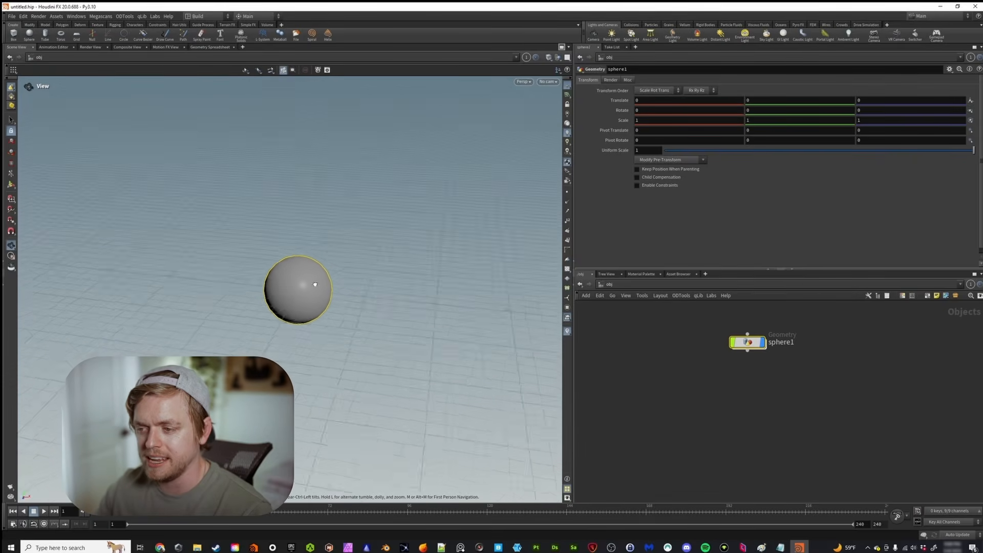
pyautogui.scroll(5, 311, 276)
pyautogui.moveTo(310, 272); pyautogui.dragTo(310, 278)
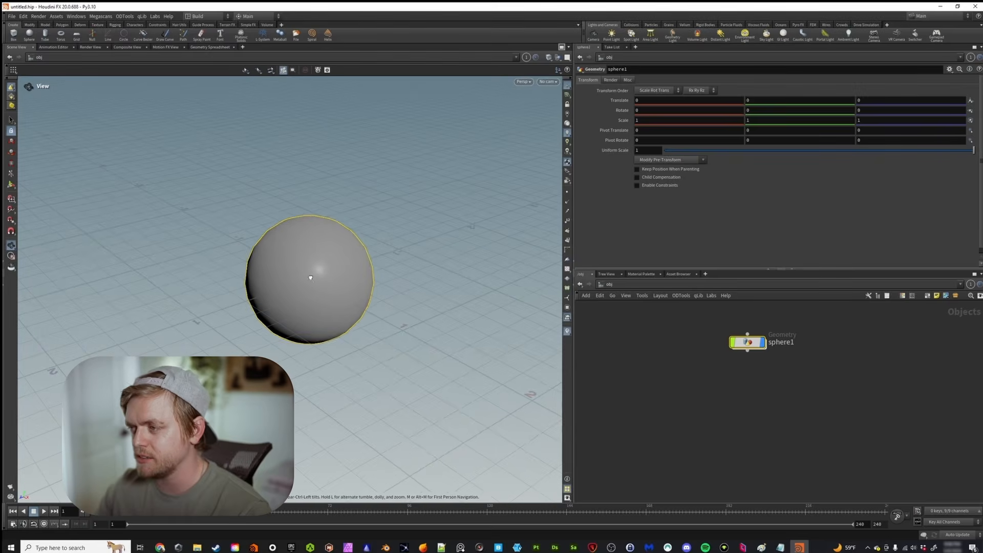
# Try moving the sphere to .1 on the X axis of Translate, and set the value back to 0
pyautogui.moveTo(745, 344)
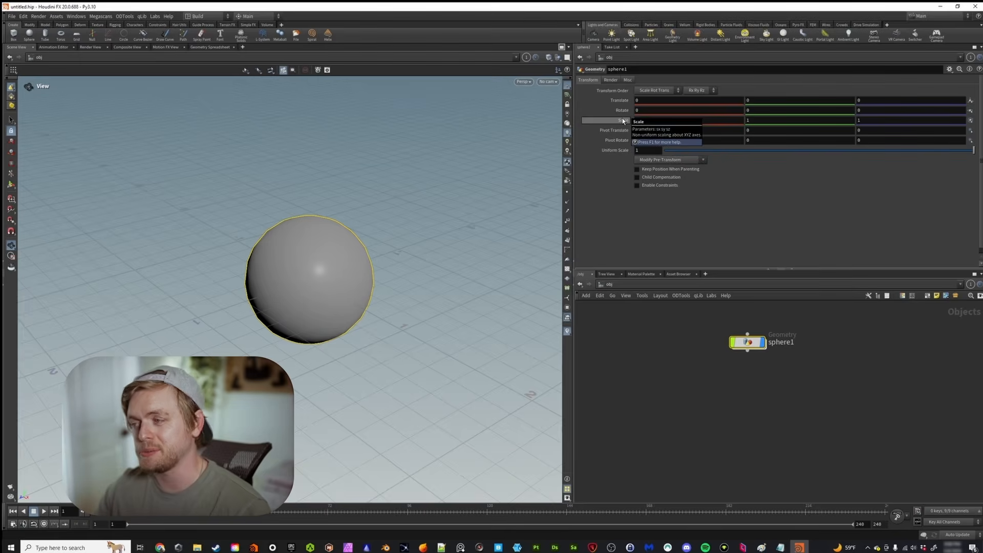
pyautogui.middleClick(644, 100)
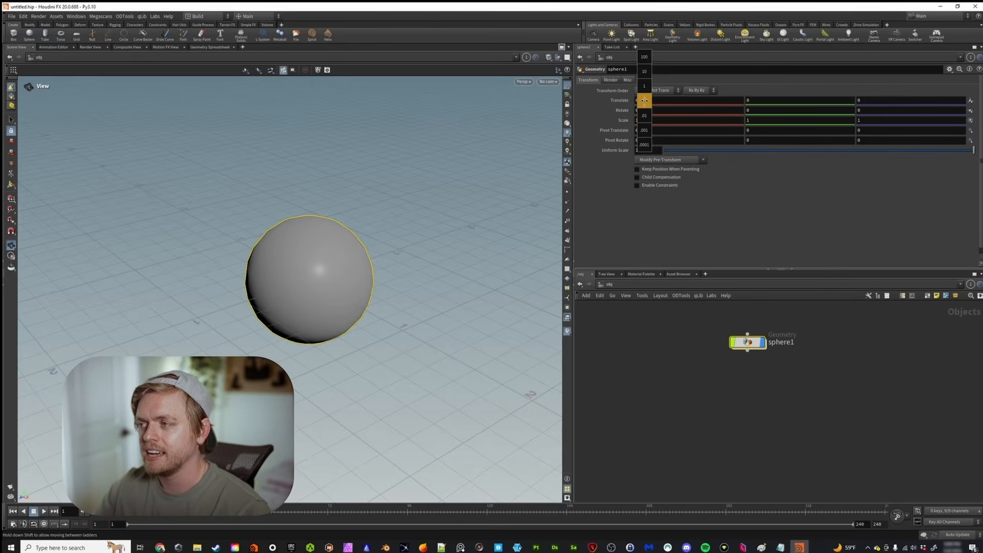
pyautogui.moveTo(641, 100); pyautogui.dragTo(639, 102, button='middle')
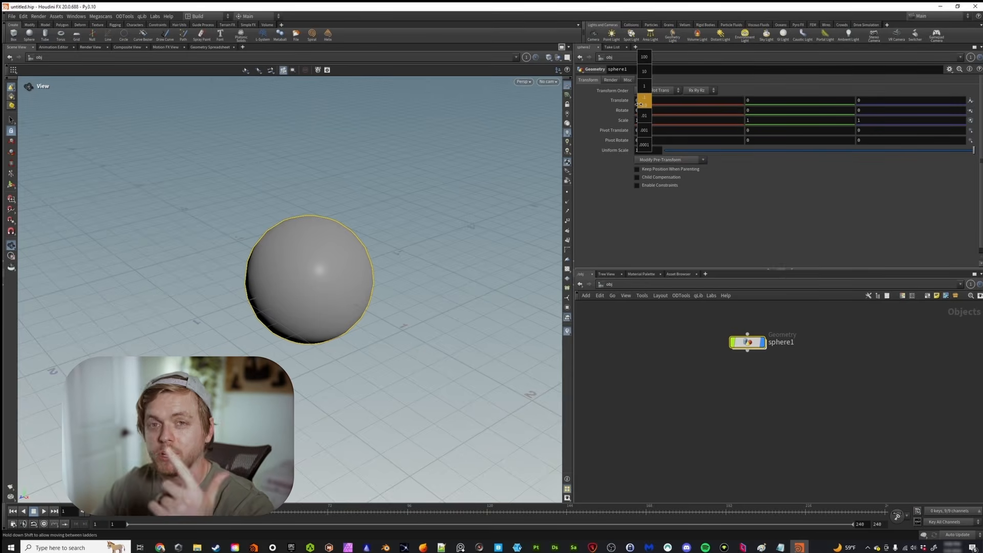
pyautogui.moveTo(641, 105); pyautogui.dragTo(661, 115, button='middle')
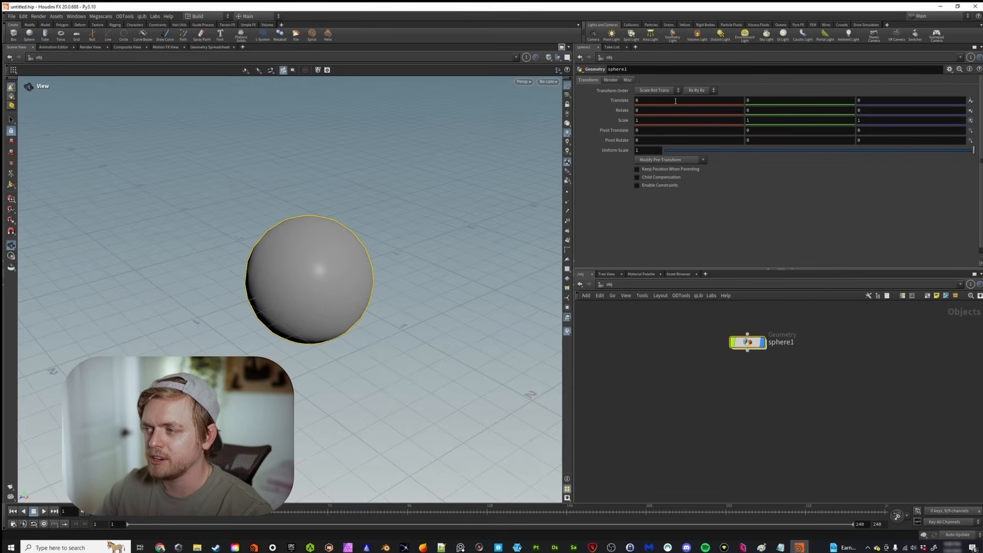
pyautogui.write('-')
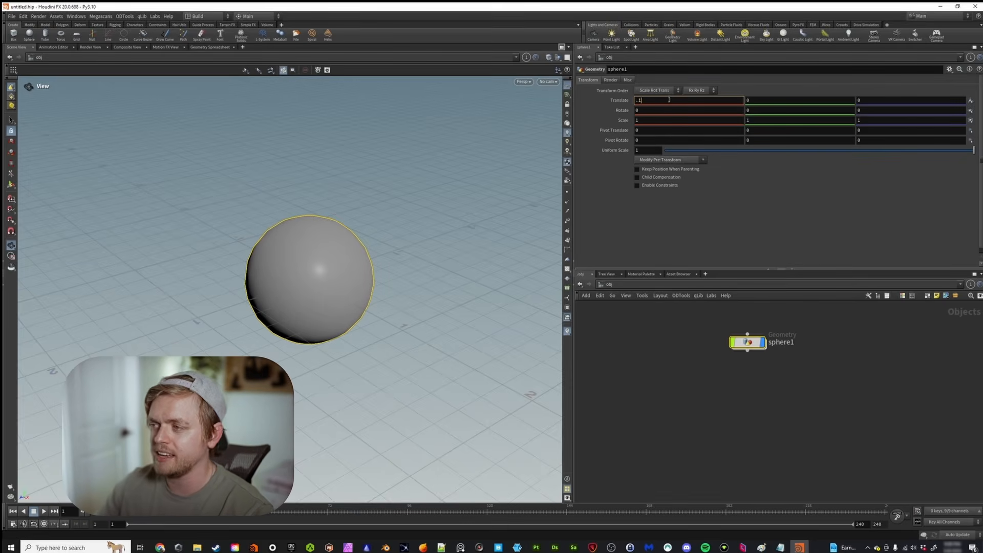
pyautogui.write('1')
pyautogui.press('Return')
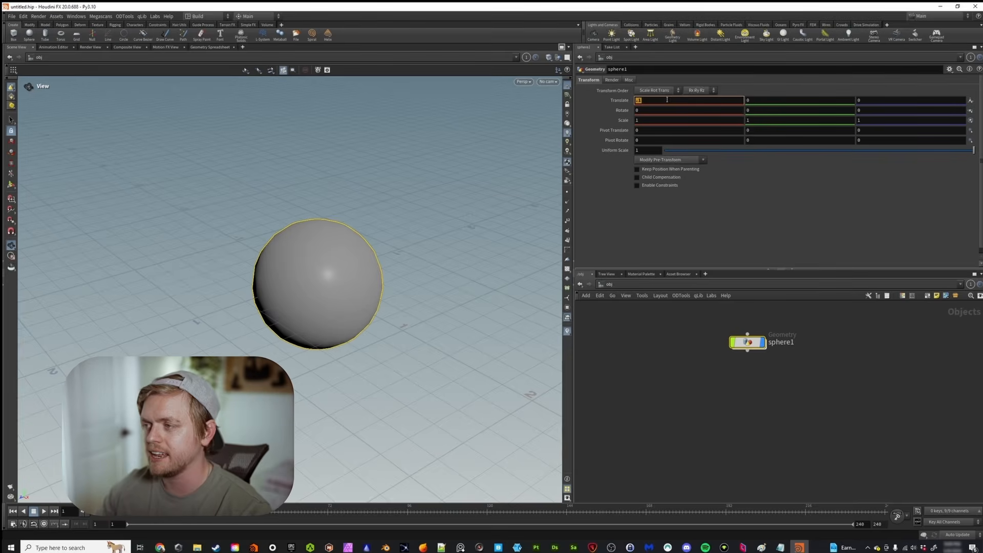
pyautogui.write('0')
pyautogui.press('Return')
# Try changing the sphere's X, Y and Z scale and its X rotation, and undo the changes
pyautogui.moveTo(648, 120)
pyautogui.mouseDown(button='middle')
pyautogui.moveTo(686, 120)
pyautogui.moveTo(647, 120)
pyautogui.mouseUp(button='middle')
pyautogui.moveTo(765, 120)
pyautogui.mouseDown(button='middle')
pyautogui.moveTo(799, 121)
pyautogui.moveTo(765, 121)
pyautogui.mouseUp(button='middle')
pyautogui.moveTo(867, 121)
pyautogui.mouseDown(button='middle')
pyautogui.moveTo(894, 121)
pyautogui.moveTo(867, 121)
pyautogui.mouseUp(button='middle')
pyautogui.moveTo(647, 110)
pyautogui.mouseDown(button='middle')
pyautogui.moveTo(714, 108)
pyautogui.moveTo(606, 113)
pyautogui.moveTo(689, 116)
pyautogui.moveTo(649, 111)
pyautogui.mouseUp(button='middle')
pyautogui.hotkey('ctrl', 'z')
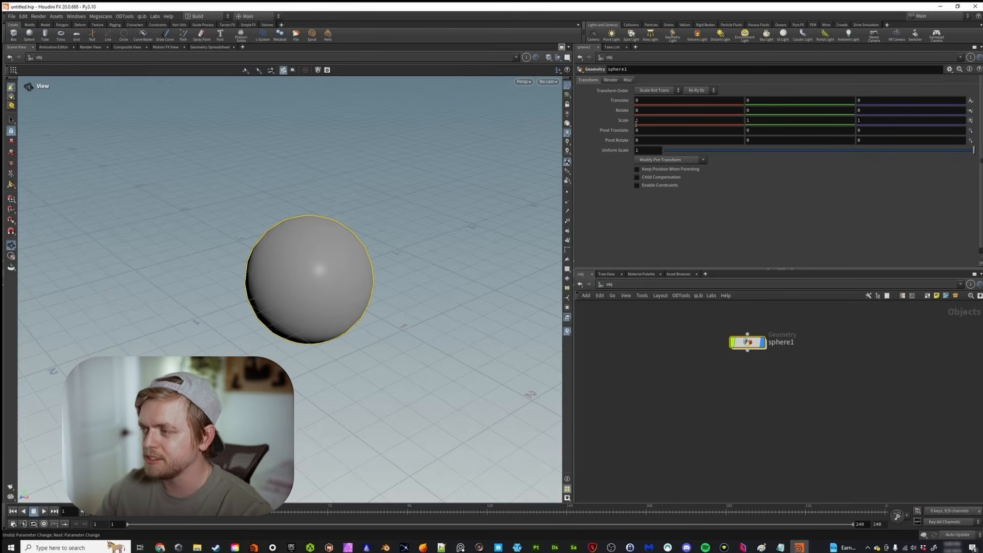
# Try reducing the sphere's Uniform Scale, and undo the change
pyautogui.moveTo(913, 154); pyautogui.dragTo(956, 153)
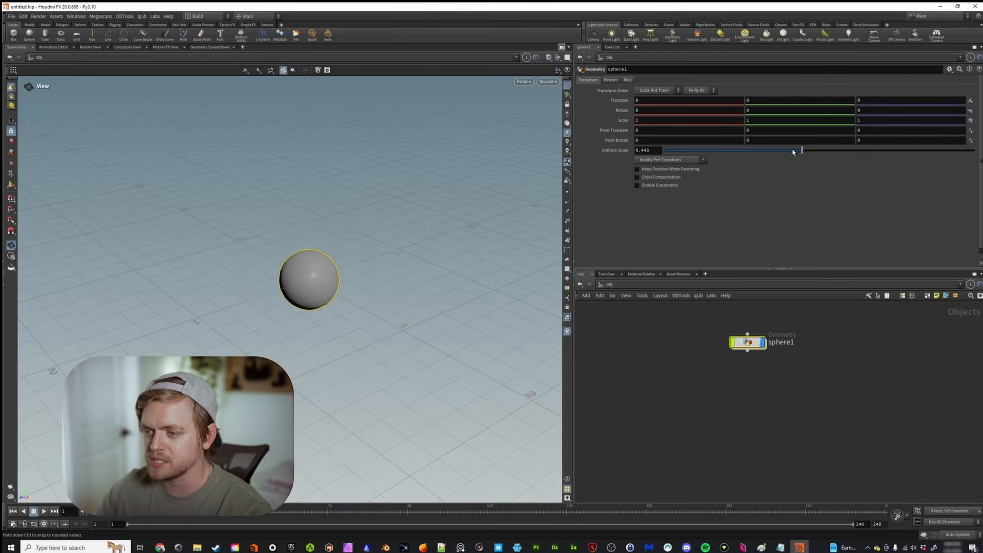
pyautogui.hotkey('ctrl', 'z')
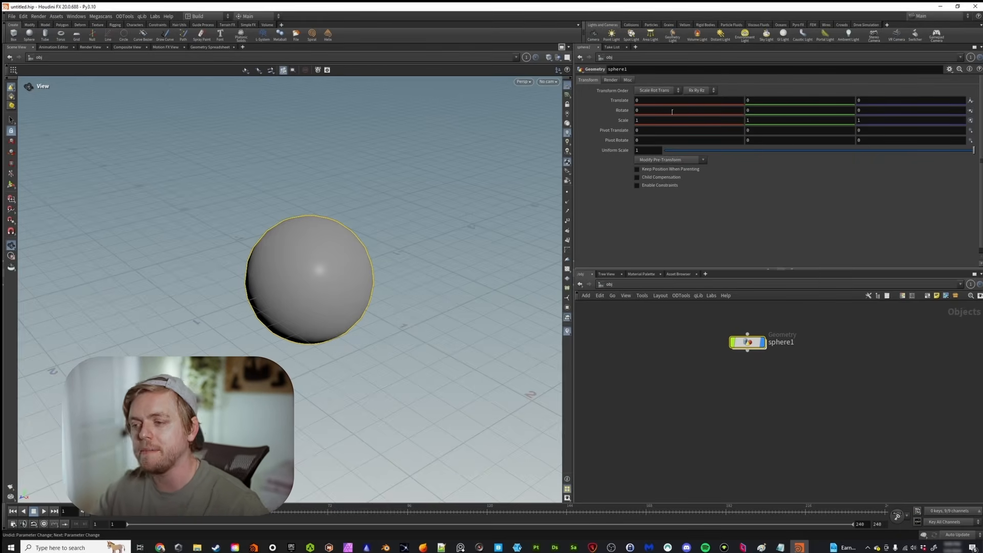
# Reposition the sphere1 geometry node, go inside it, and move the inner sphere node to free space in the network
pyautogui.moveTo(756, 351); pyautogui.dragTo(728, 385)
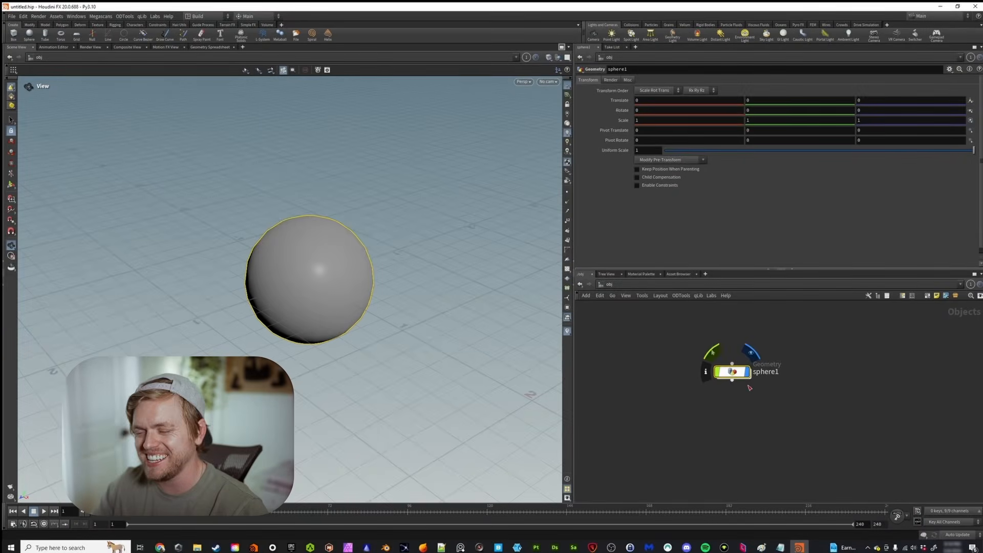
pyautogui.click(749, 388)
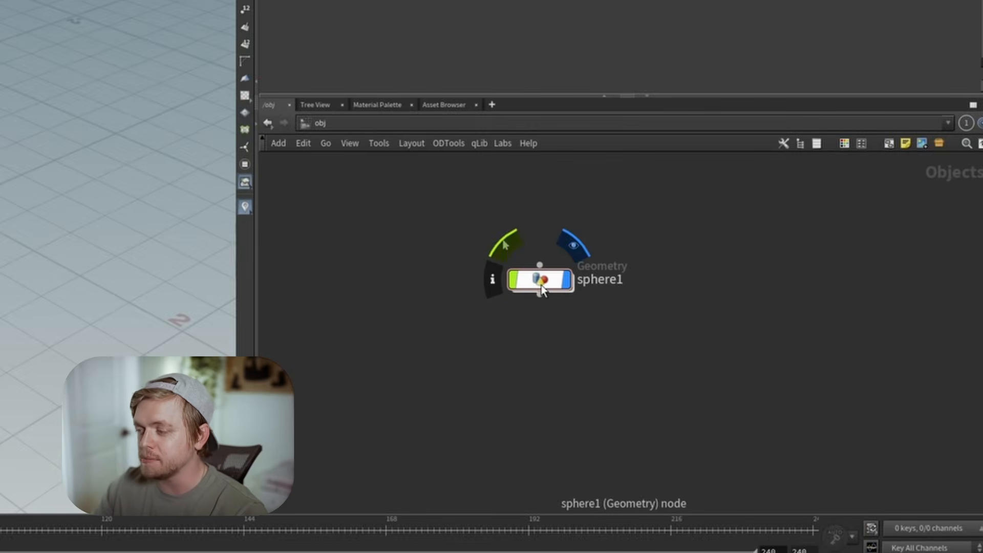
pyautogui.doubleClick(732, 375)
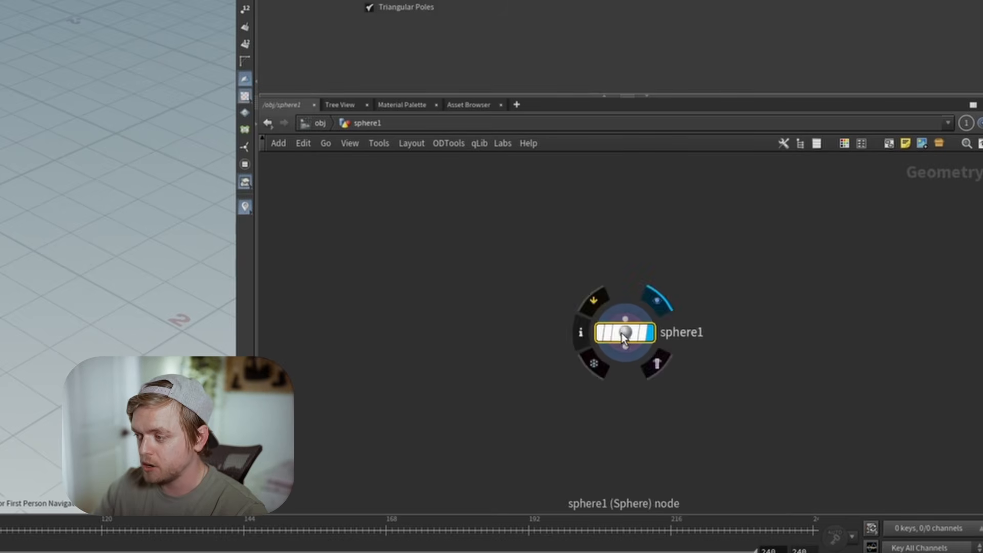
pyautogui.moveTo(620, 333); pyautogui.dragTo(551, 271)
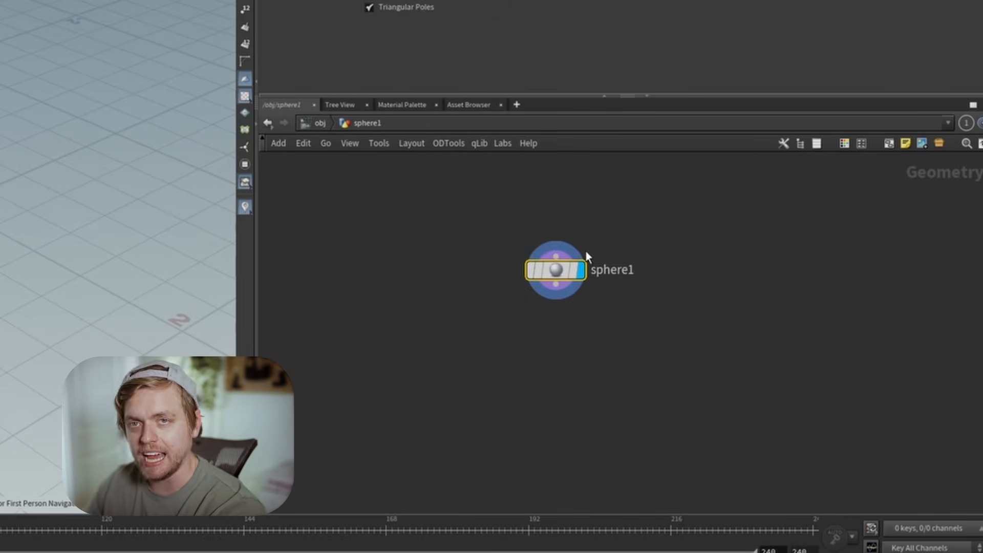
pyautogui.moveTo(565, 272); pyautogui.dragTo(566, 225)
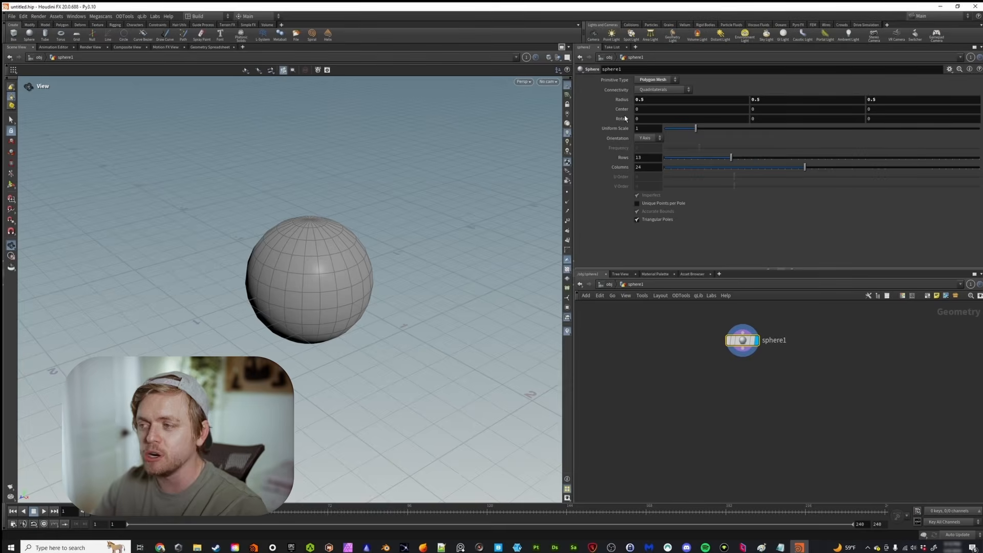
pyautogui.moveTo(748, 345); pyautogui.dragTo(688, 380)
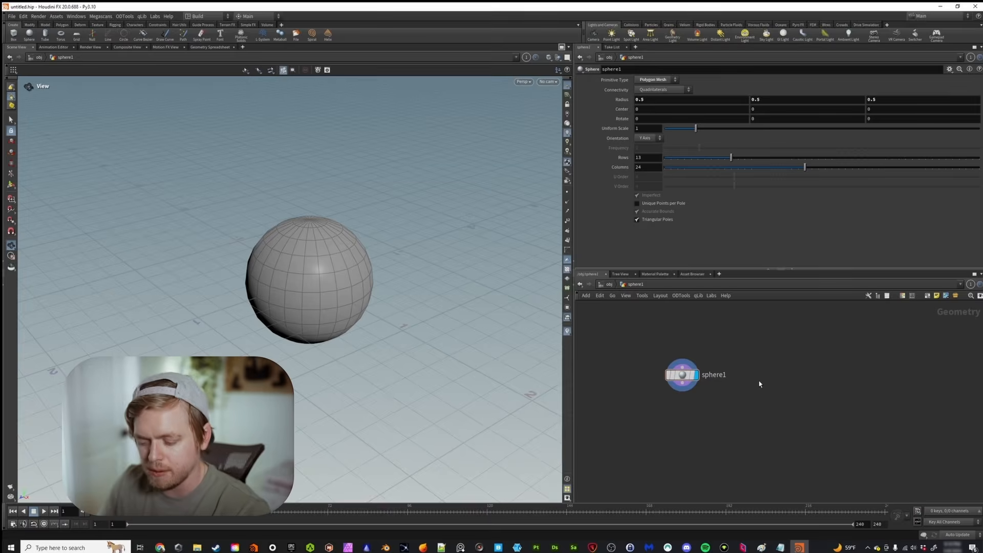
# Add a Cube node beside the sphere node inside the geometry network and set its display flag
pyautogui.press('Tab')
pyautogui.write('cub')
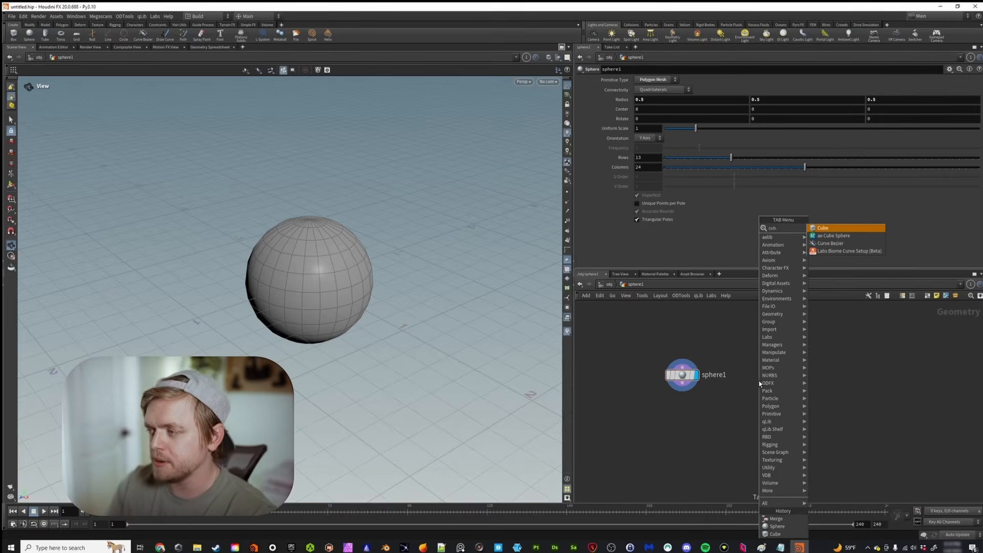
pyautogui.press('Return')
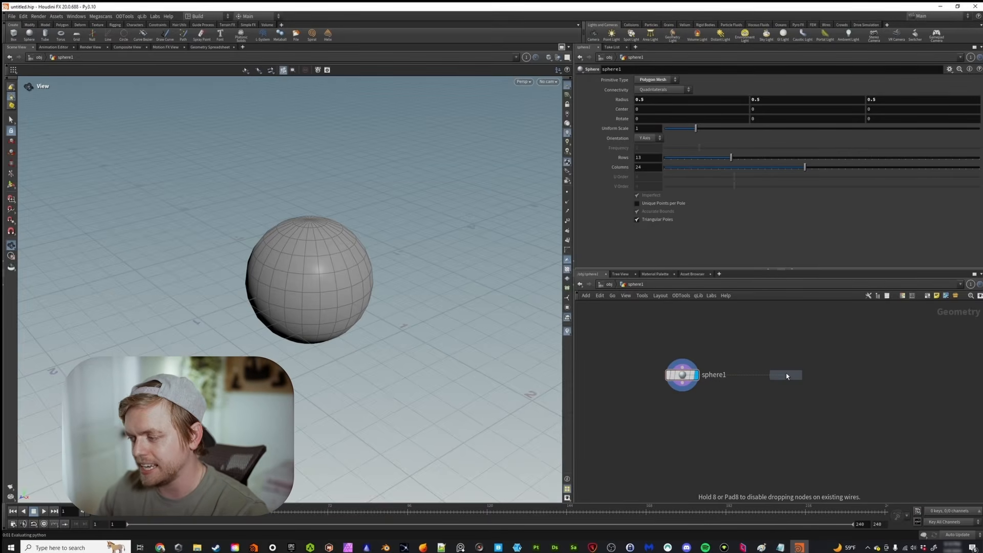
pyautogui.click(787, 376)
pyautogui.click(804, 358)
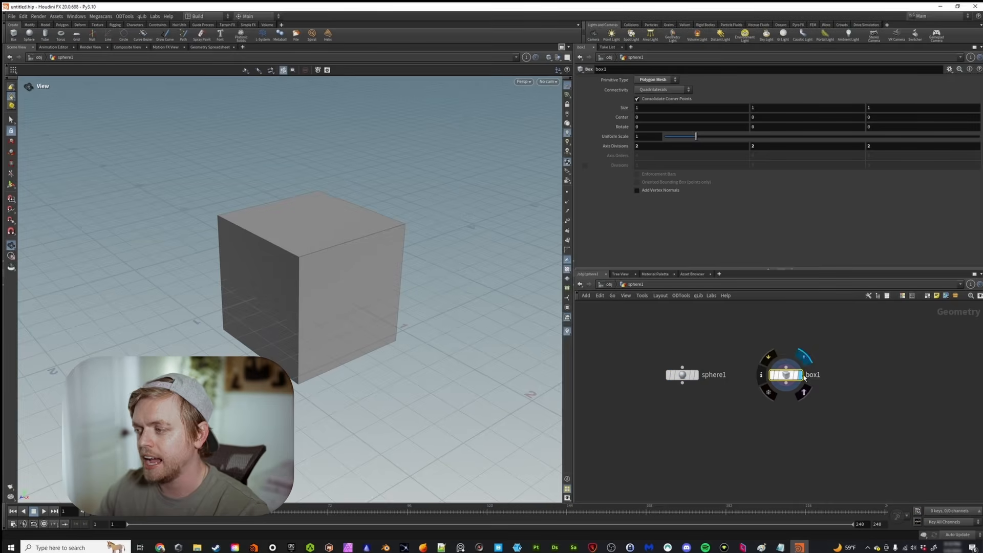
# Switch the display flag back and forth between the sphere and box nodes to compare them, ending on the box
pyautogui.moveTo(697, 375)
pyautogui.click(700, 358)
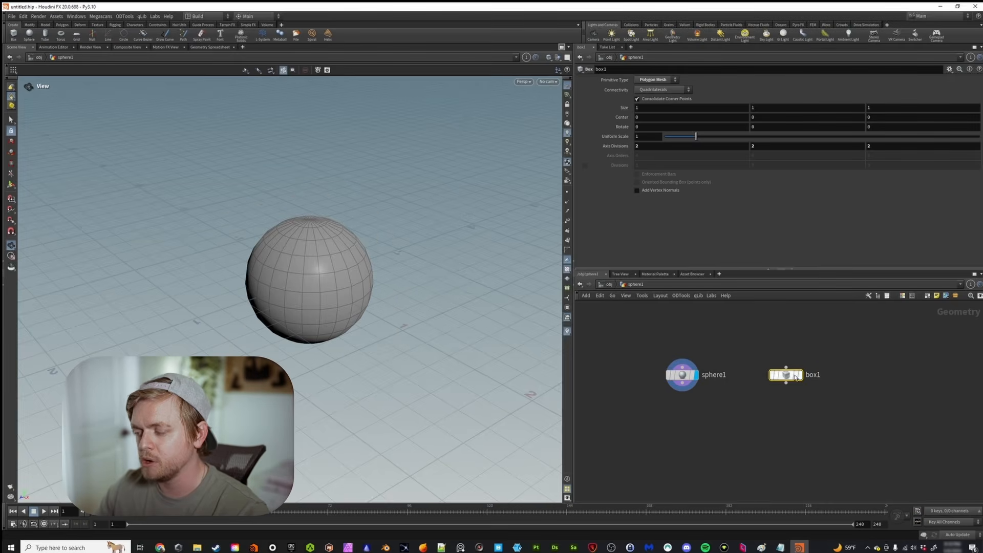
pyautogui.moveTo(804, 380)
pyautogui.click(804, 358)
pyautogui.moveTo(698, 375)
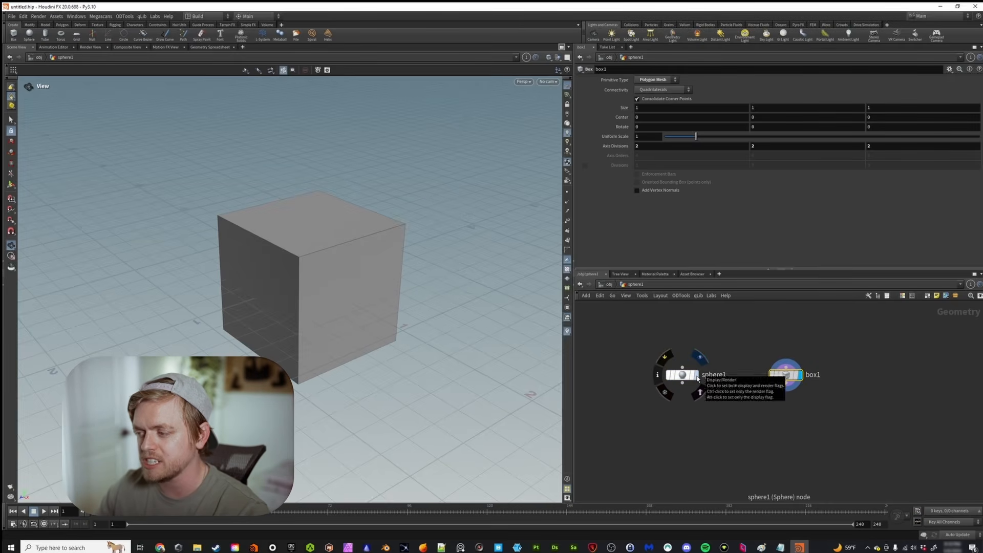
pyautogui.click(699, 358)
pyautogui.moveTo(803, 380)
pyautogui.click(803, 358)
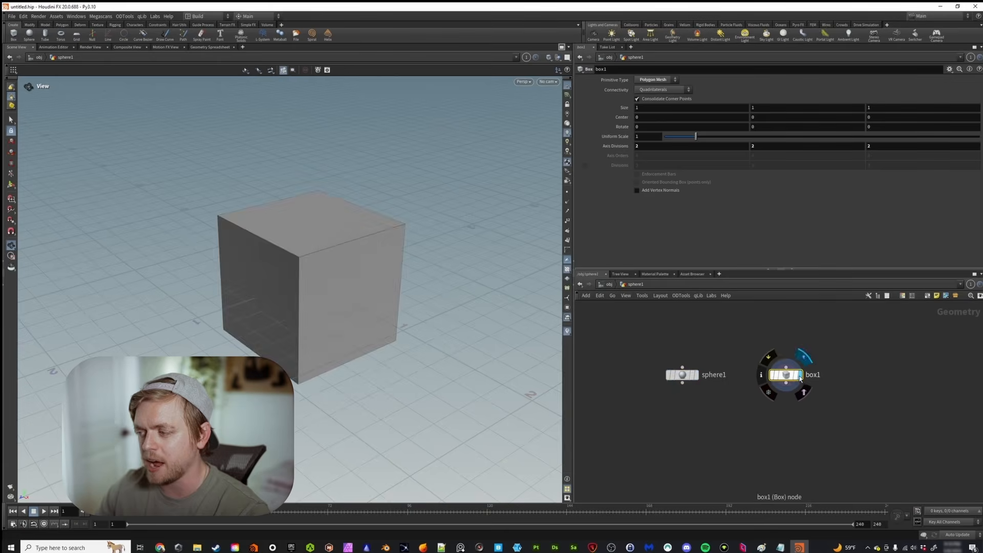
pyautogui.moveTo(697, 376)
pyautogui.click(700, 359)
pyautogui.moveTo(803, 380)
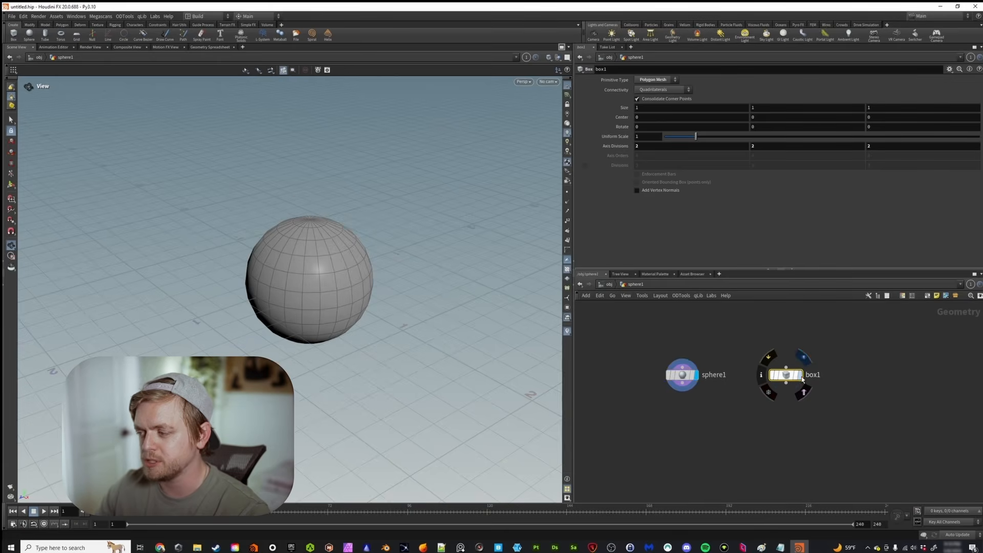
pyautogui.click(803, 358)
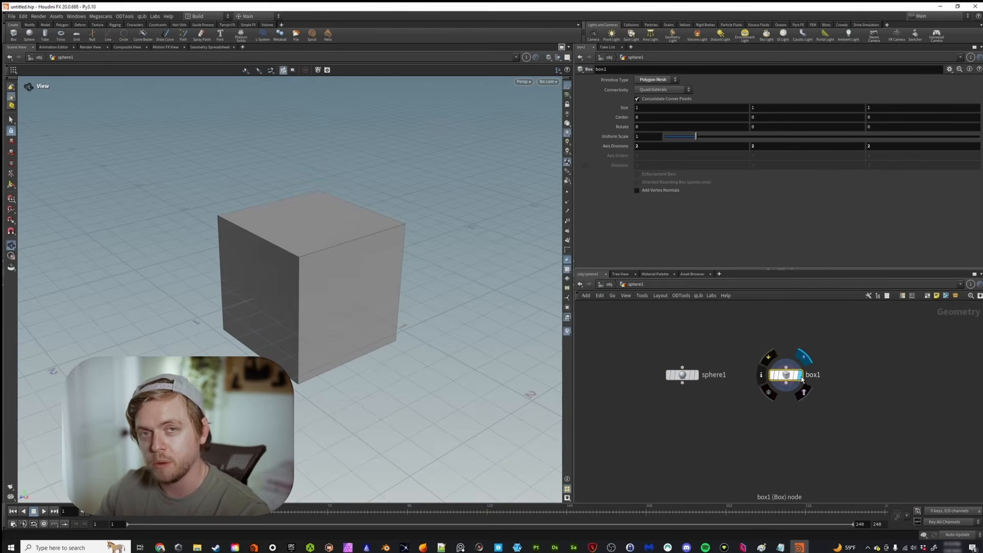
# Return to the object level and move the sphere1 geometry node to make room in the network
pyautogui.click(609, 285)
pyautogui.moveTo(733, 376); pyautogui.dragTo(742, 376)
pyautogui.moveTo(314, 253); pyautogui.dragTo(300, 256)
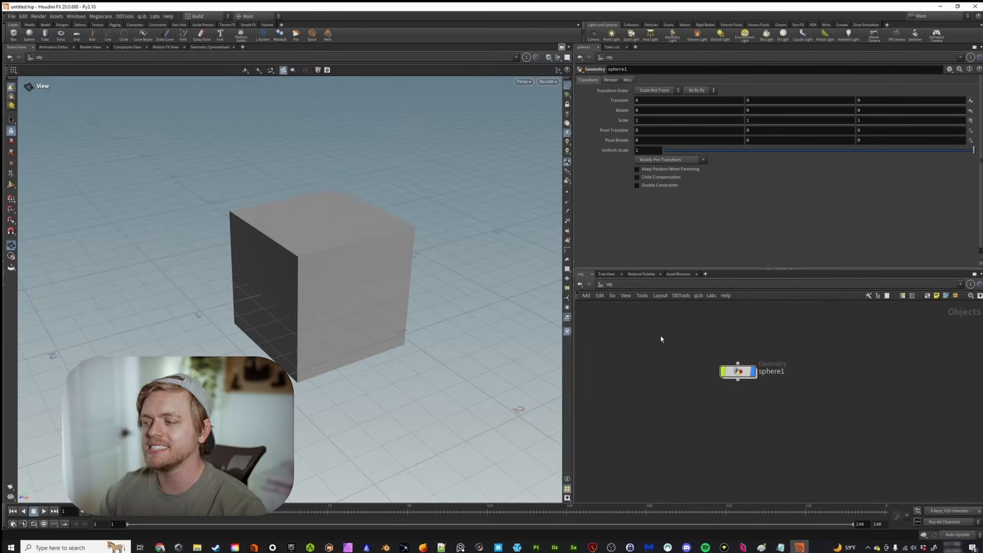
pyautogui.moveTo(752, 375); pyautogui.dragTo(675, 346)
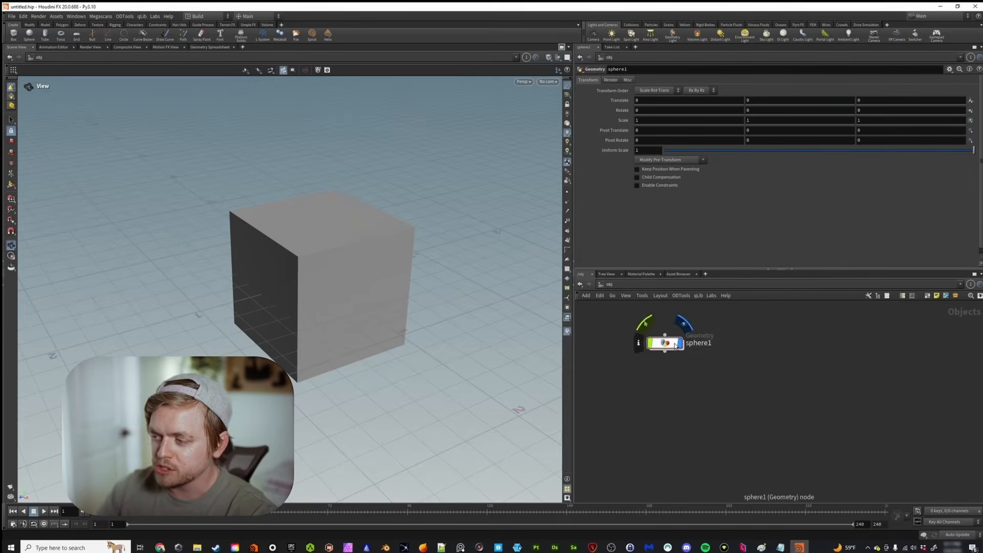
# Add a Test Geometry: Rubber Toy node below the sphere1 node at the object level
pyautogui.press('Tab')
pyautogui.write('test')
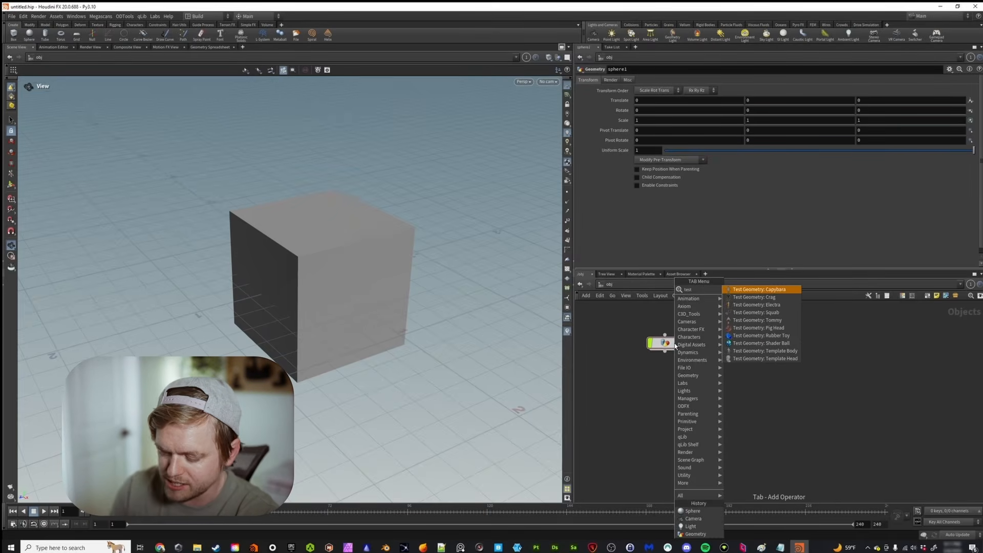
pyautogui.press('Down')
pyautogui.press('Down')
pyautogui.press('Down')
pyautogui.press('Down')
pyautogui.press('Down')
pyautogui.press('Down')
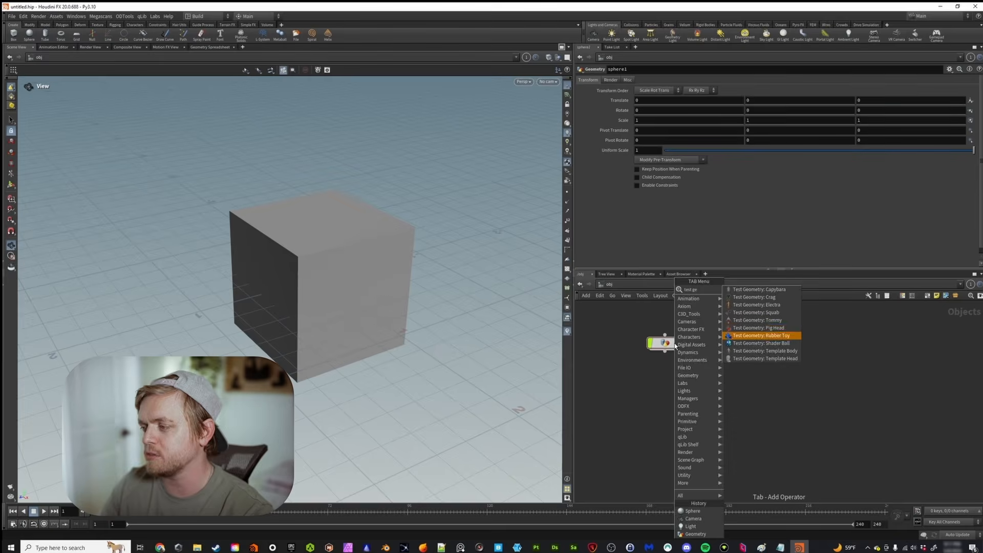
pyautogui.press('Return')
pyautogui.click(665, 381)
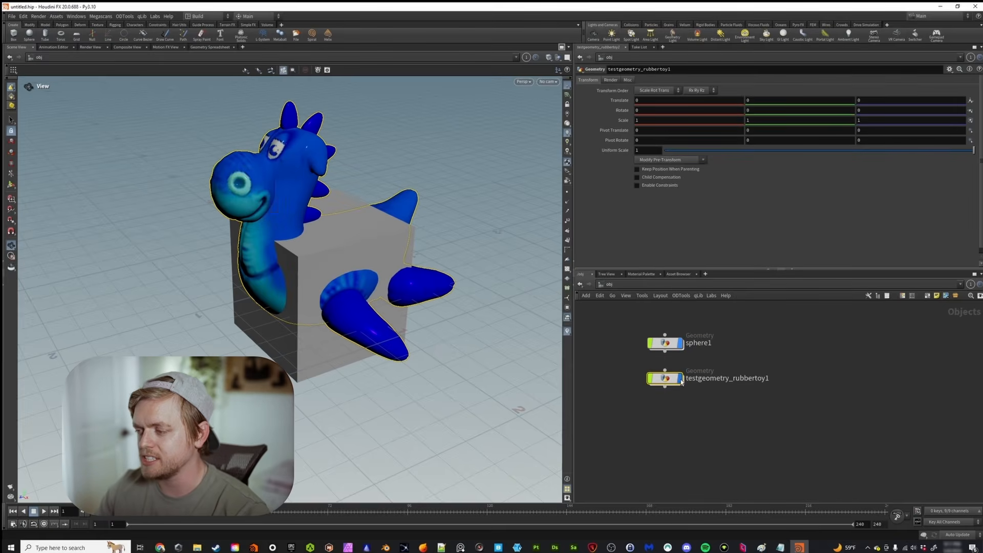
# Set the rubber toy's Z Translate to -1.9 to separate it from the cube
pyautogui.moveTo(885, 100); pyautogui.dragTo(813, 106, button='middle')
pyautogui.moveTo(383, 215); pyautogui.dragTo(433, 212, button='right')
pyautogui.moveTo(433, 212); pyautogui.dragTo(300, 243, button='middle')
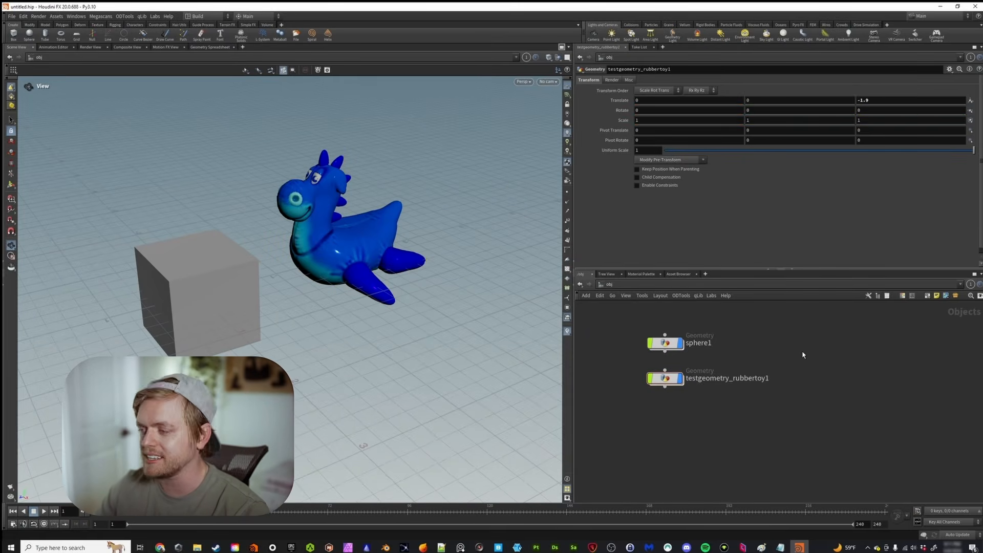
# Add a Light node and a Camera node beside the geometry nodes at the object level
pyautogui.press('Tab')
pyautogui.write('light')
pyautogui.press('Return')
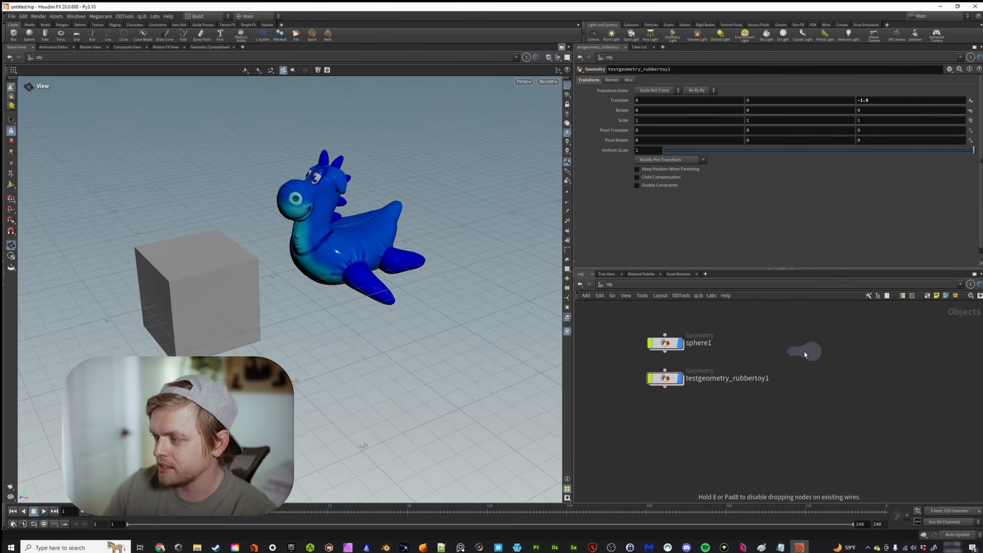
pyautogui.click(797, 342)
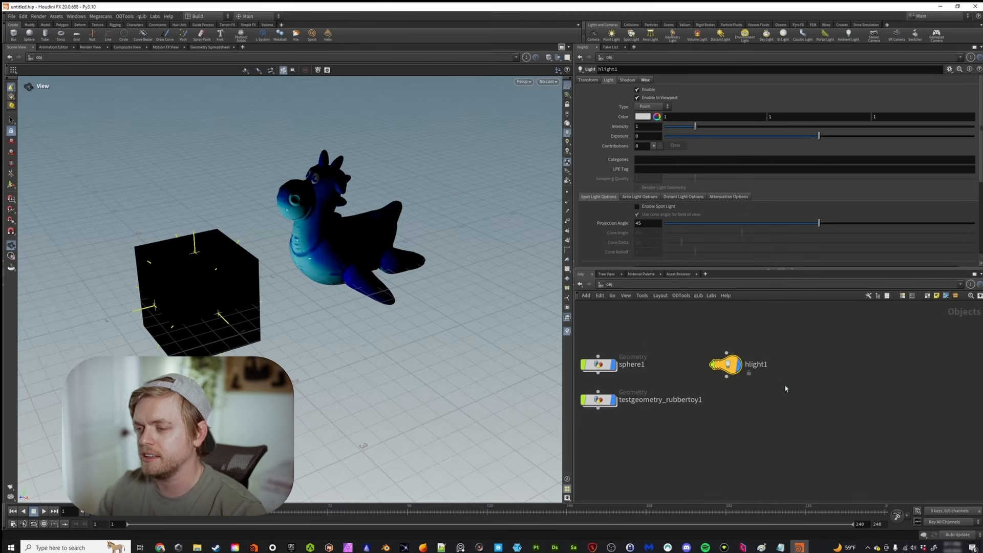
pyautogui.press('Tab')
pyautogui.write('cam')
pyautogui.press('Return')
pyautogui.click(820, 364)
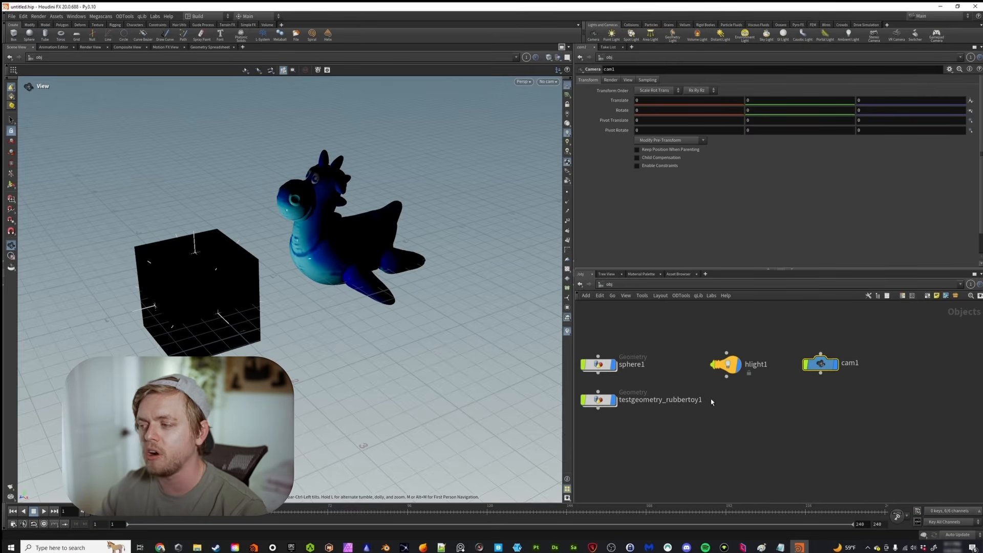
# Delete the light, camera and rubber toy nodes, keeping only the sphere1 geometry node
pyautogui.scroll(-2, 714, 401)
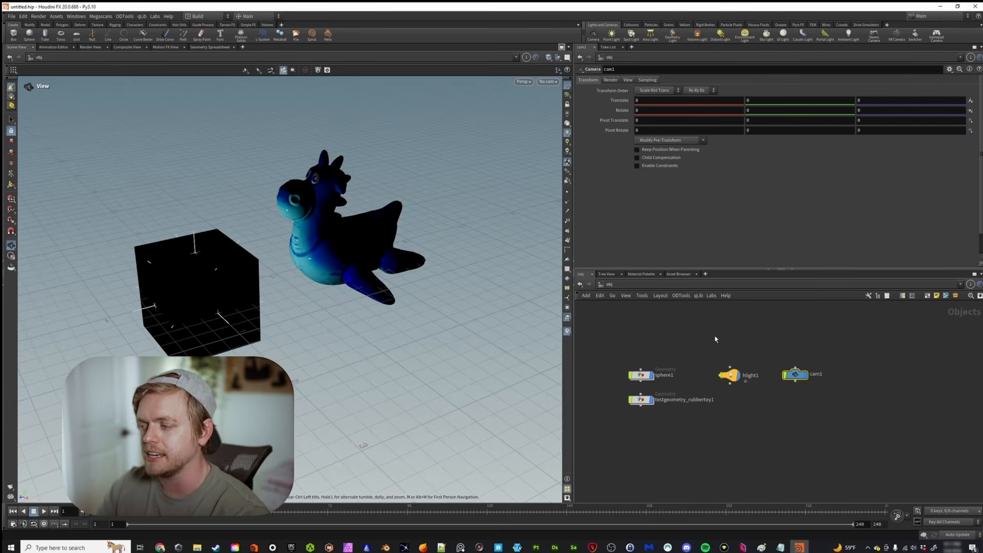
pyautogui.moveTo(715, 337); pyautogui.dragTo(806, 399)
pyautogui.press('Delete')
pyautogui.moveTo(621, 414); pyautogui.dragTo(680, 387)
pyautogui.press('Delete')
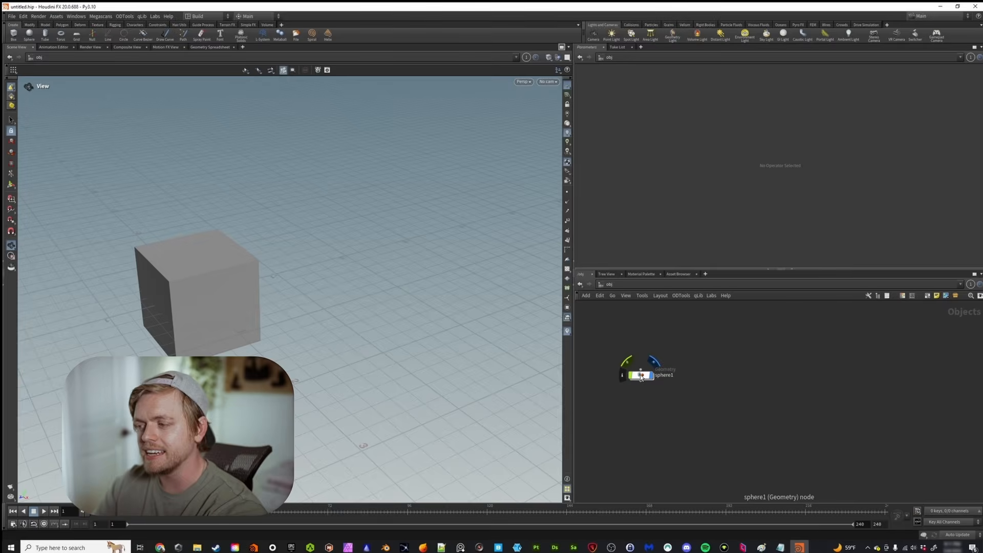
# Inside the sphere1 geometry node, add a Merge node and connect the sphere and box nodes to its input
pyautogui.click(640, 376)
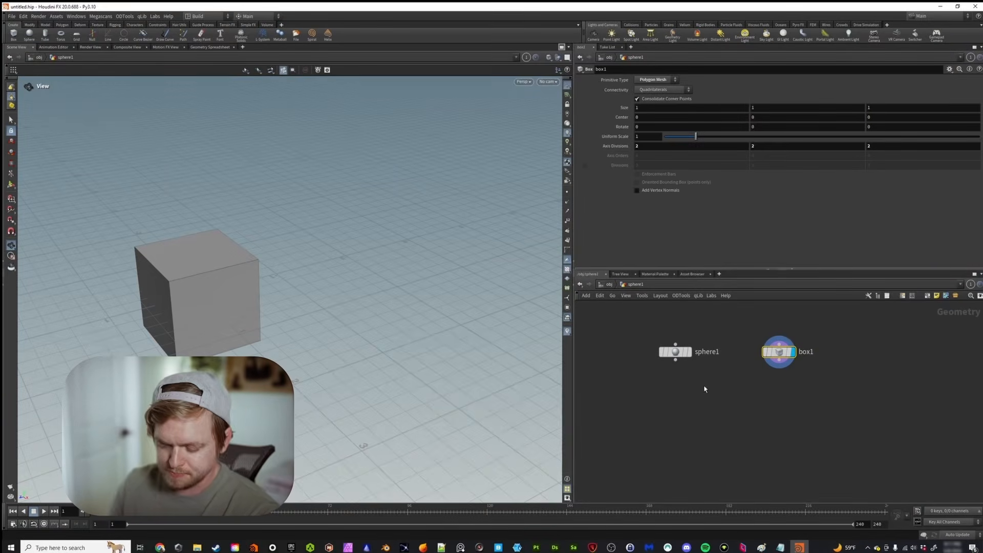
pyautogui.press('Tab')
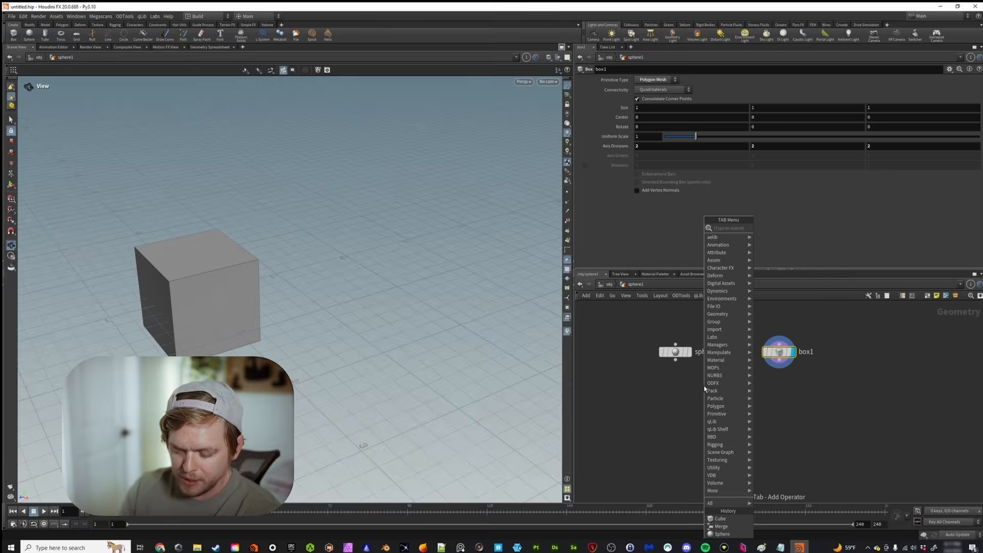
pyautogui.write('merge')
pyautogui.press('Return')
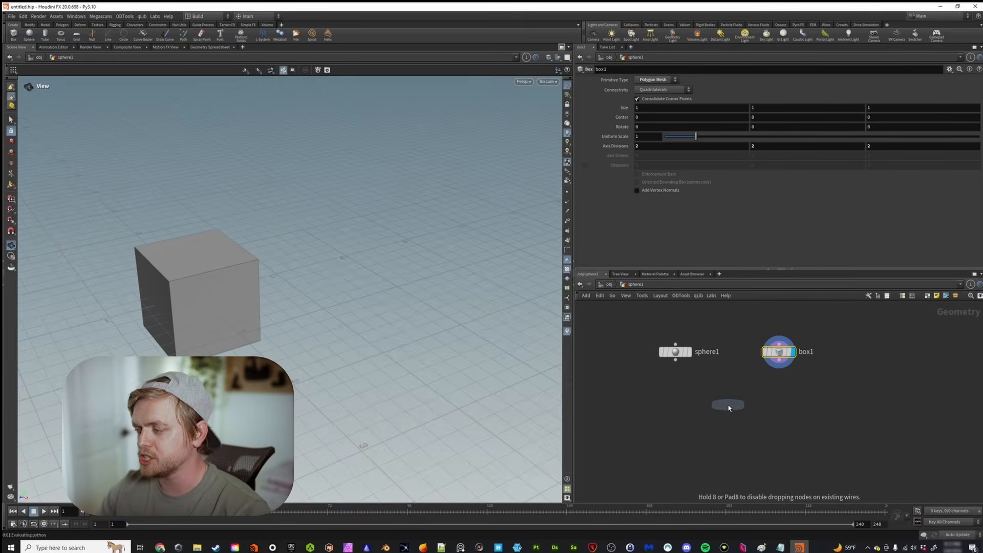
pyautogui.click(730, 407)
pyautogui.moveTo(676, 360); pyautogui.dragTo(728, 397)
pyautogui.moveTo(779, 366); pyautogui.dragTo(730, 407)
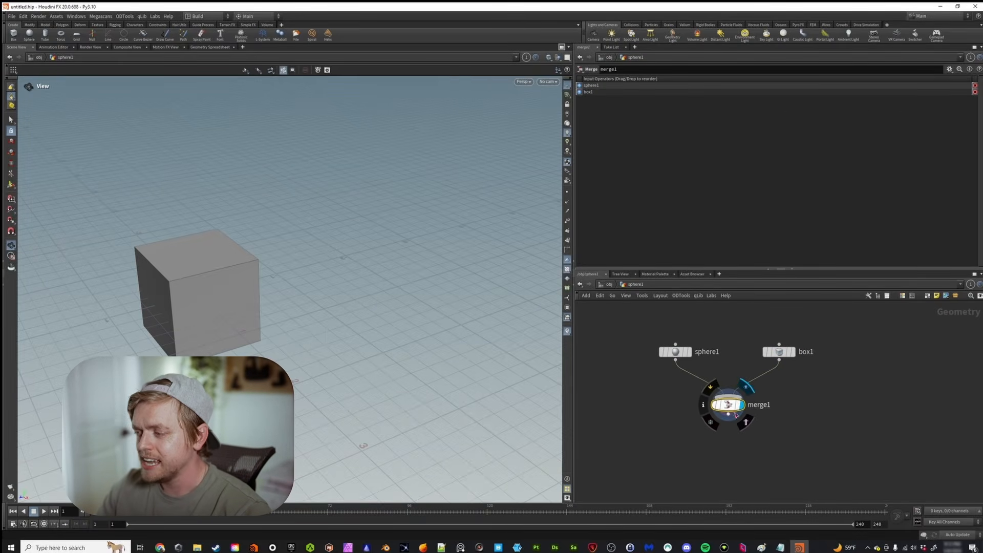
# Set the sphere node's Z Center to -1.8 so it sits beside the box, and return to the object level
pyautogui.click(675, 351)
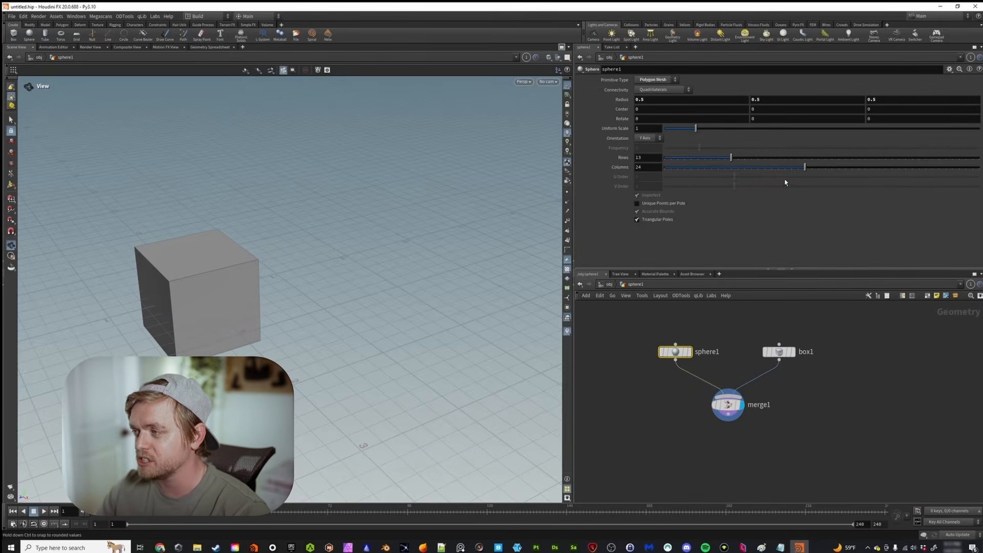
pyautogui.moveTo(872, 109); pyautogui.dragTo(832, 111, button='middle')
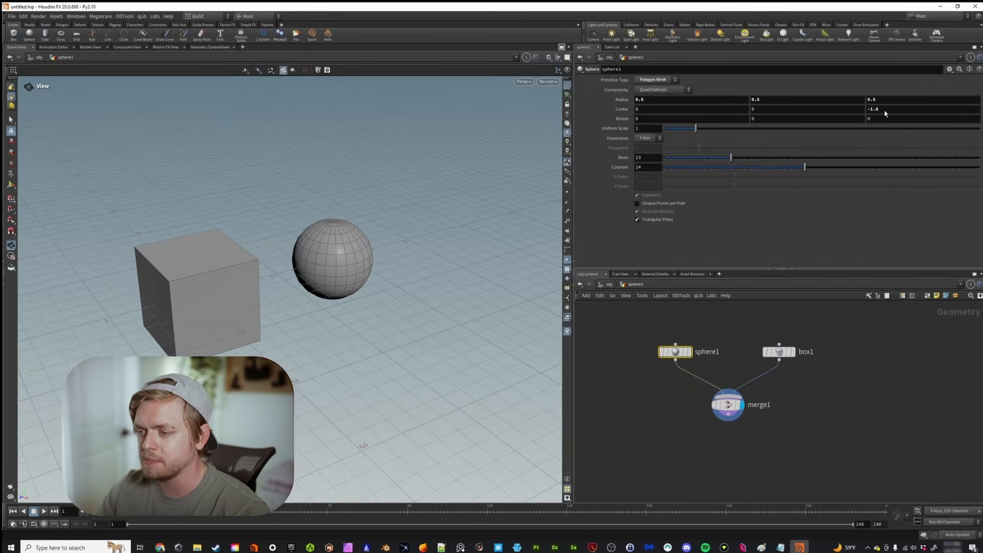
pyautogui.moveTo(309, 259); pyautogui.dragTo(318, 256)
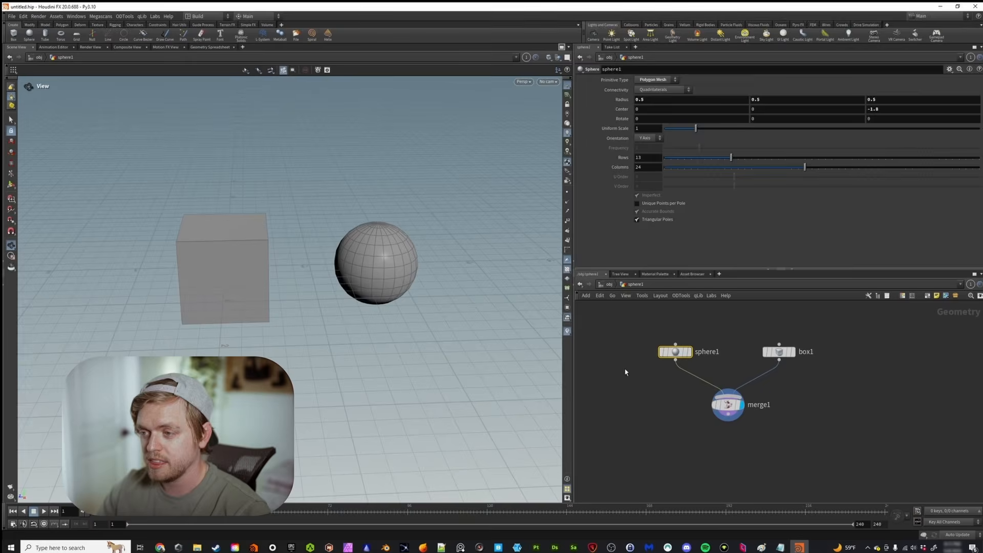
pyautogui.click(738, 411)
pyautogui.press('u')
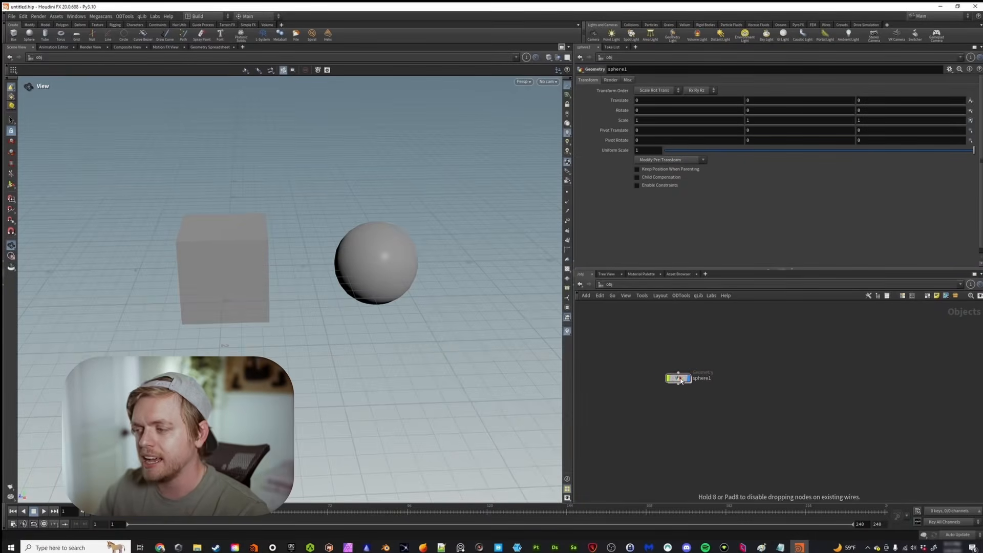
# Inside the sphere1 geometry node, delete the box and merge nodes, and return to the object level
pyautogui.moveTo(681, 380); pyautogui.dragTo(694, 377)
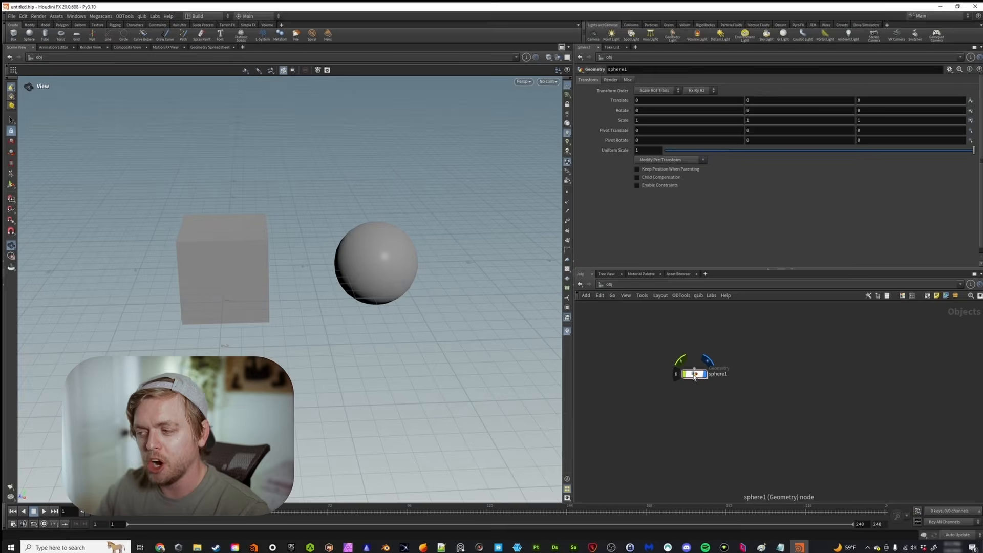
pyautogui.doubleClick(694, 377)
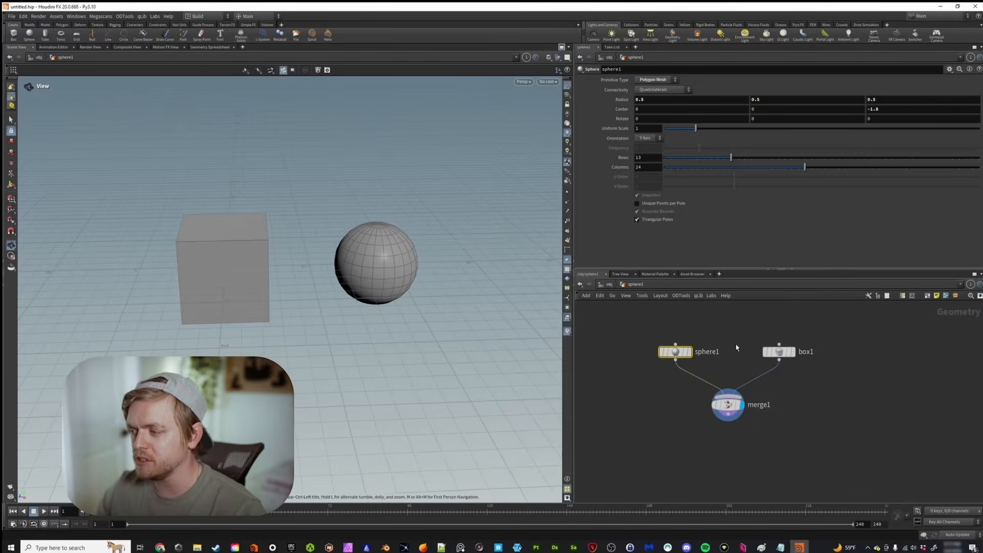
pyautogui.moveTo(718, 329); pyautogui.dragTo(817, 436)
pyautogui.press('Delete')
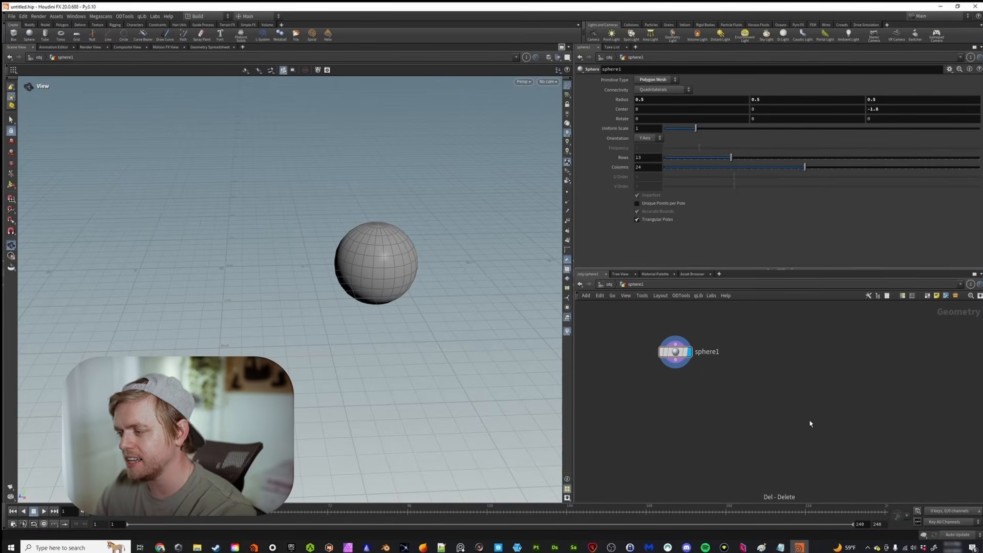
pyautogui.click(609, 284)
pyautogui.moveTo(740, 361); pyautogui.dragTo(732, 367)
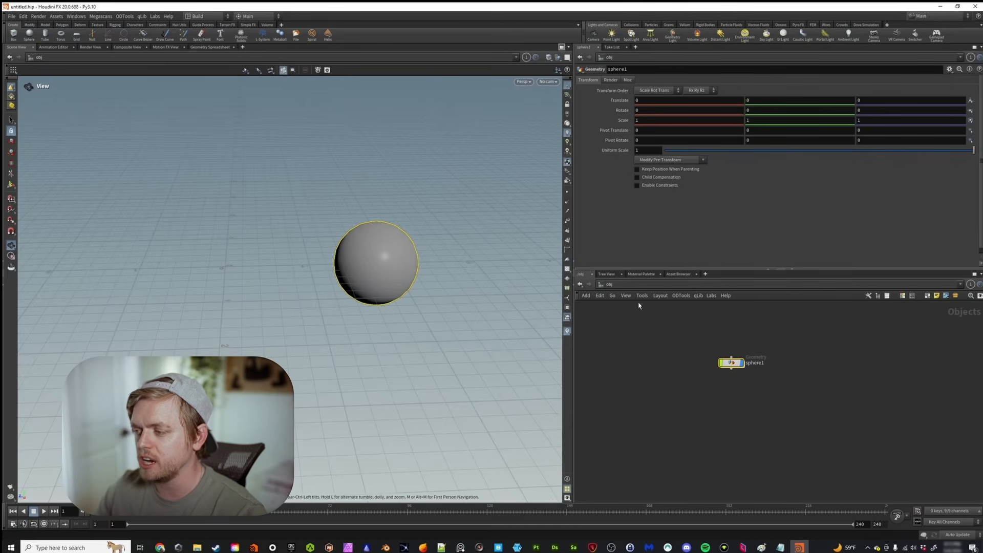
# Enter and leave the sphere1 geometry node several times, finishing at the object level
pyautogui.doubleClick(730, 363)
pyautogui.click(608, 286)
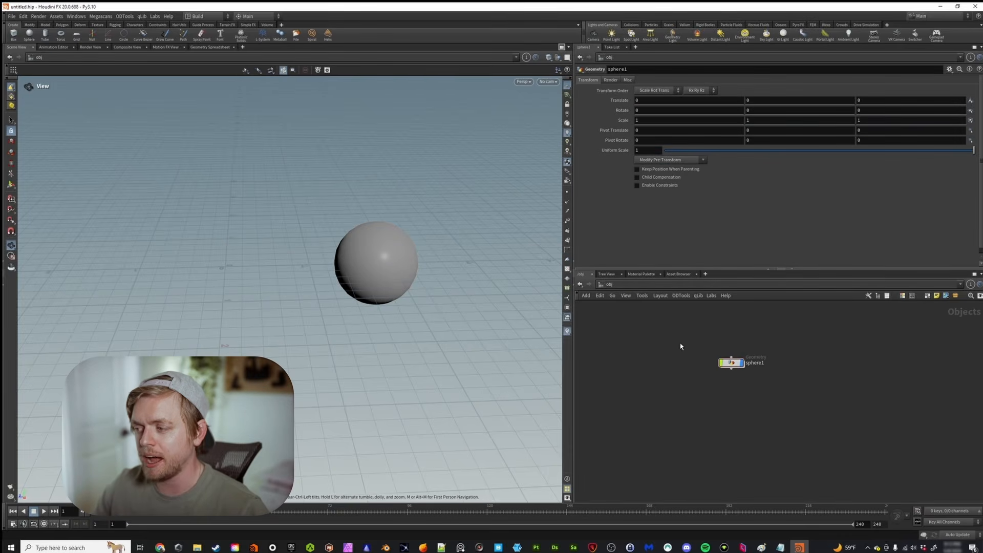
pyautogui.moveTo(681, 394); pyautogui.dragTo(773, 340)
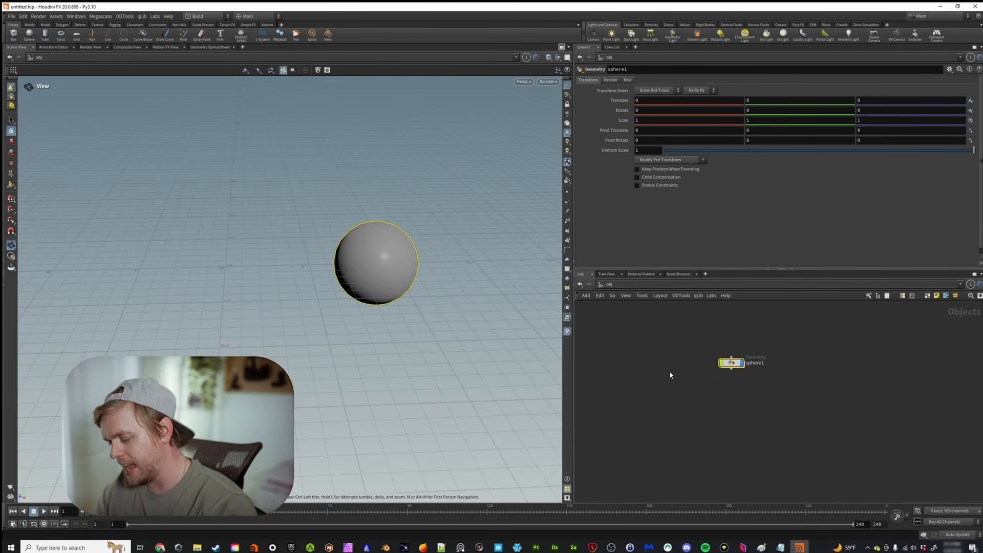
pyautogui.press('i')
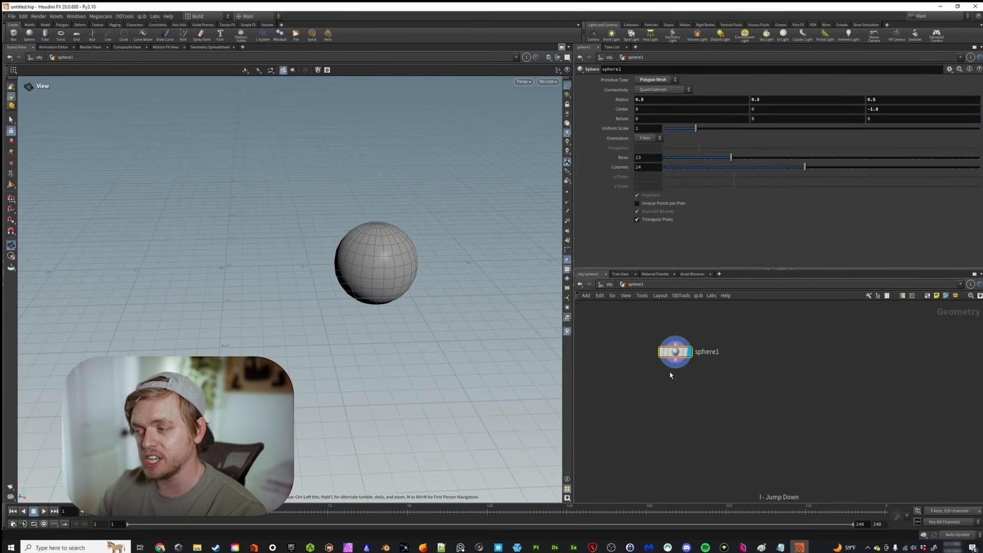
pyautogui.press('u')
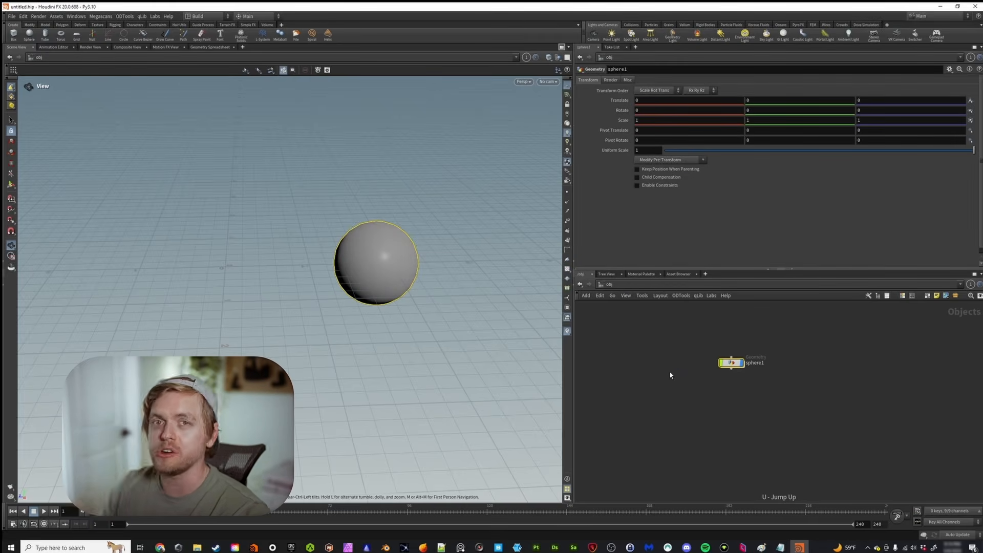
pyautogui.press('i')
pyautogui.press('u')
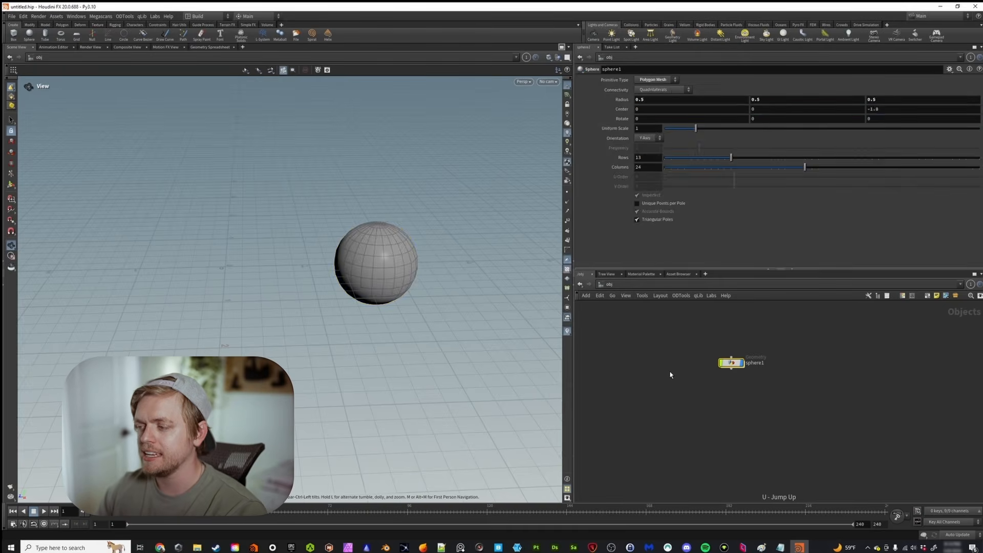
pyautogui.press('i')
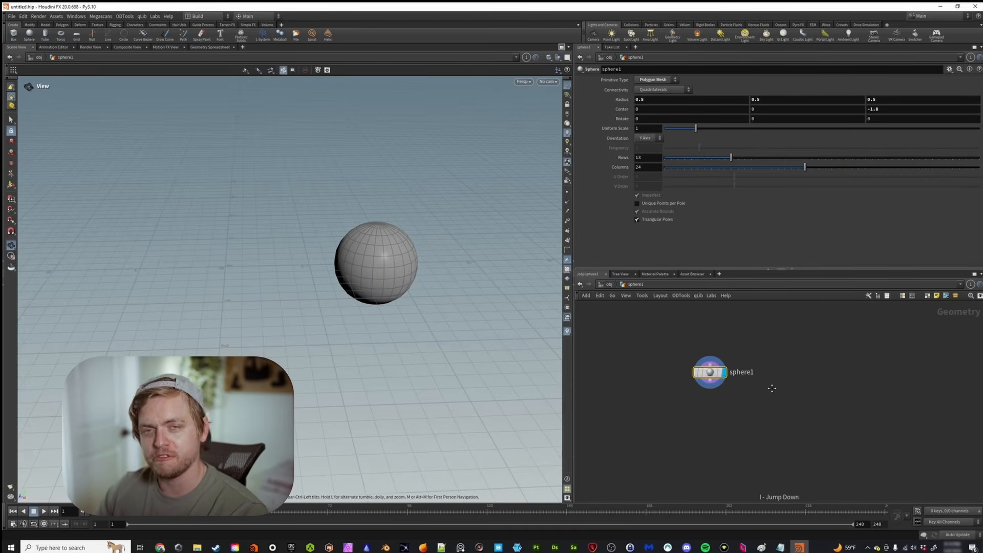
pyautogui.press('u')
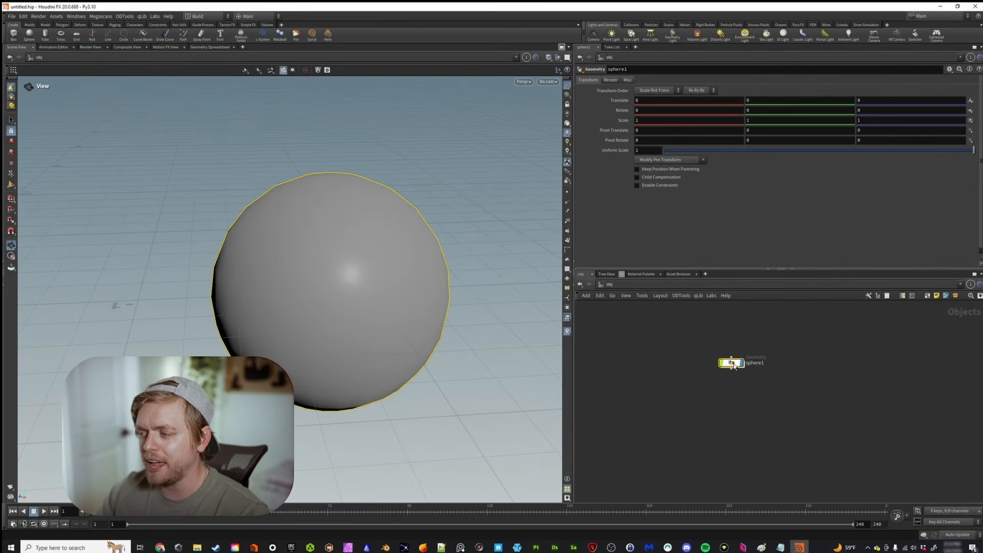
# Go inside the sphere1 geometry node and look at the sphere's mesh from a closer angle
pyautogui.doubleClick(733, 365)
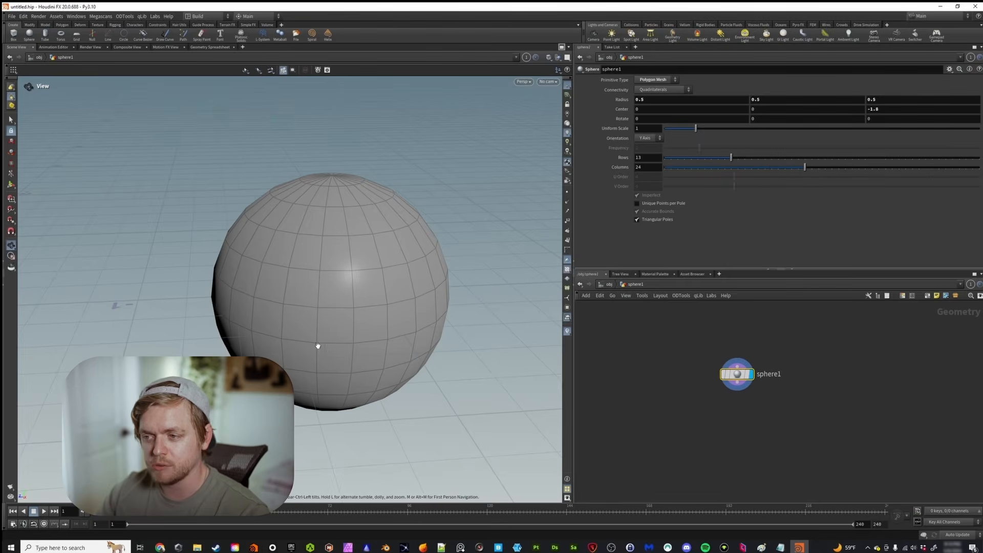
pyautogui.scroll(-1, 366, 256)
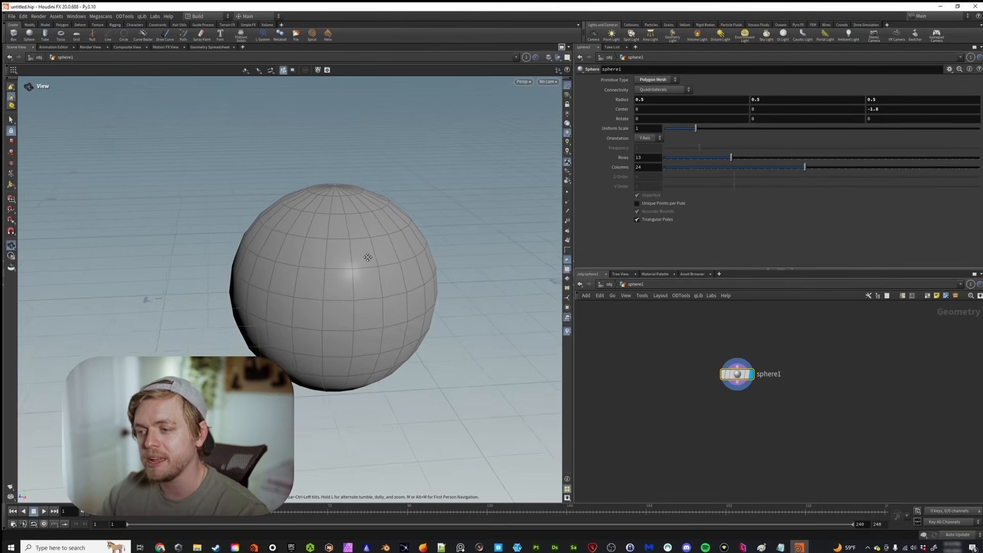
pyautogui.moveTo(366, 257); pyautogui.dragTo(355, 241)
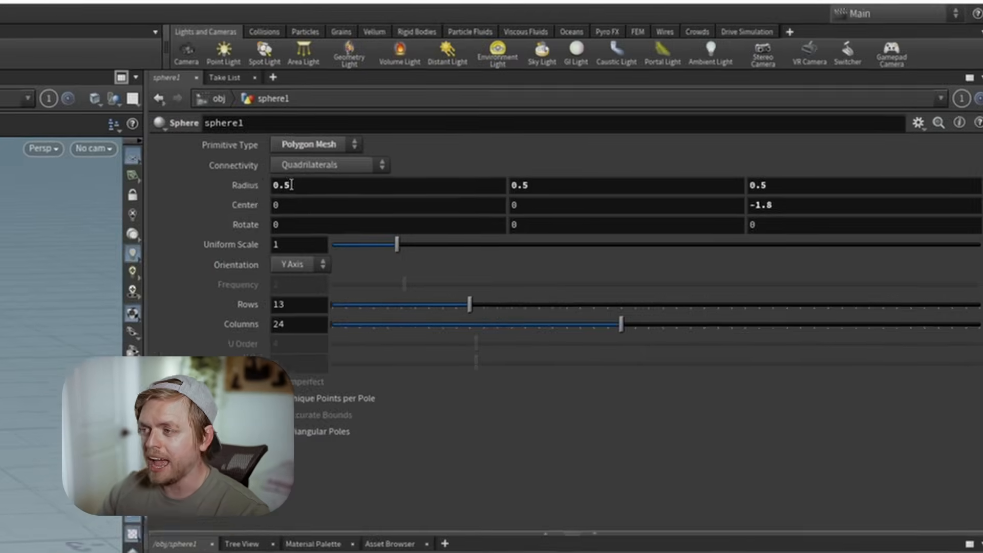
# Try an X Radius of 1.6 on the sphere and undo the change
pyautogui.moveTo(297, 187); pyautogui.dragTo(279, 199, button='middle')
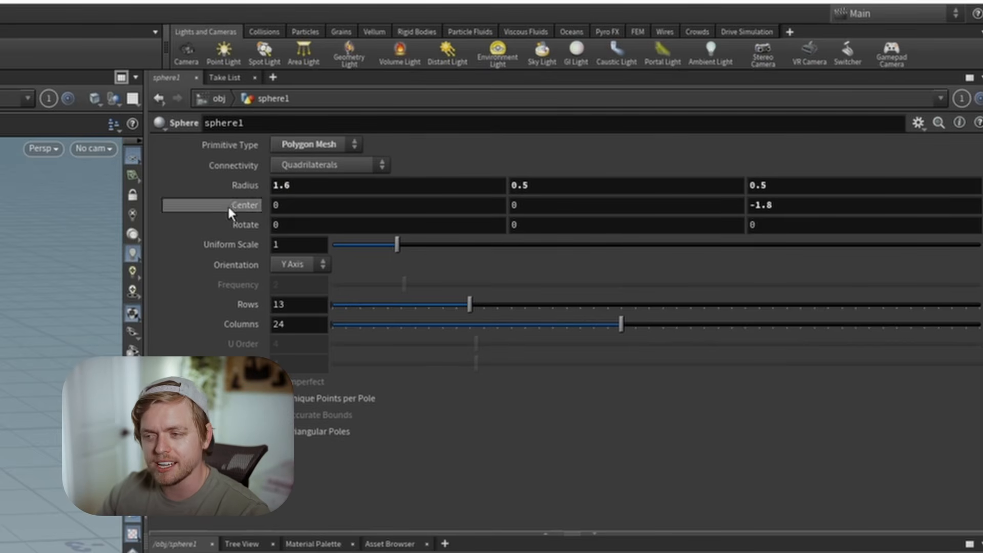
pyautogui.hotkey('ctrl', 'z')
pyautogui.moveTo(299, 205)
pyautogui.mouseDown(button='middle')
pyautogui.moveTo(373, 205)
pyautogui.moveTo(298, 211)
pyautogui.moveTo(466, 172)
pyautogui.moveTo(299, 187)
pyautogui.mouseUp(button='middle')
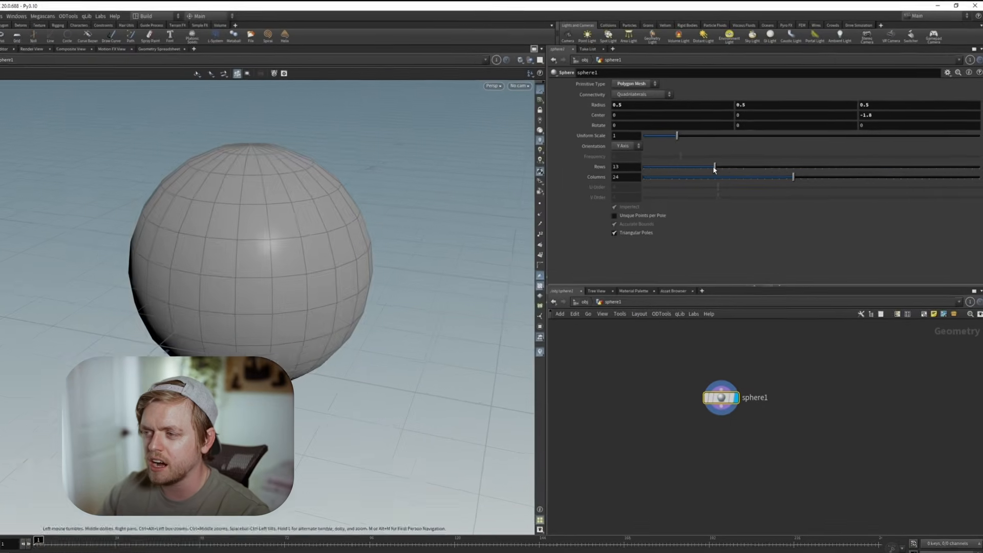
# Try 44 Rows and 48 Columns on the sphere, and undo both changes
pyautogui.moveTo(715, 169); pyautogui.dragTo(936, 169)
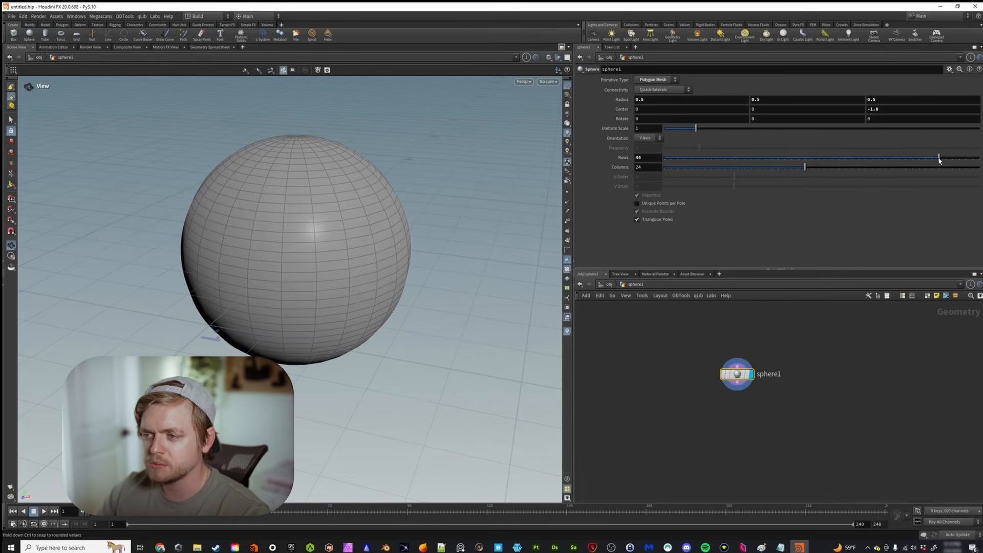
pyautogui.moveTo(810, 172); pyautogui.dragTo(968, 158)
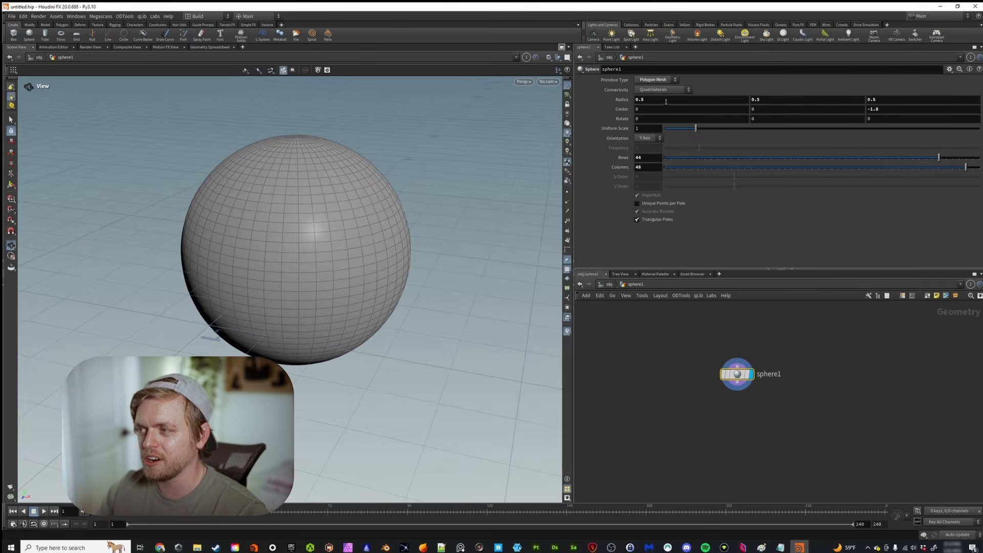
pyautogui.hotkey('ctrl', 'z')
pyautogui.hotkey('ctrl', 'z')
# Switch the sphere's Primitive Type to Polygon and on to Primitive to compare the two
pyautogui.click(655, 80)
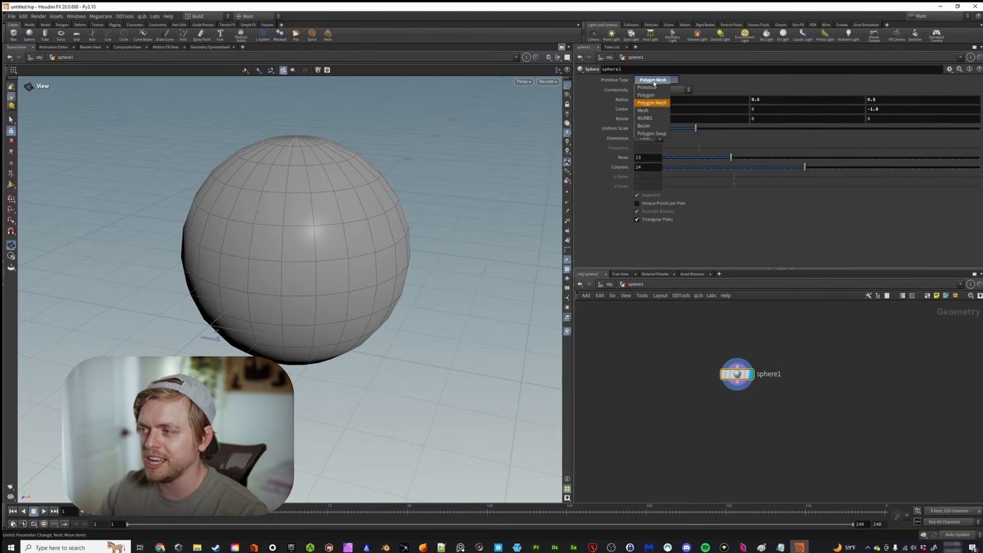
pyautogui.click(646, 95)
pyautogui.click(651, 81)
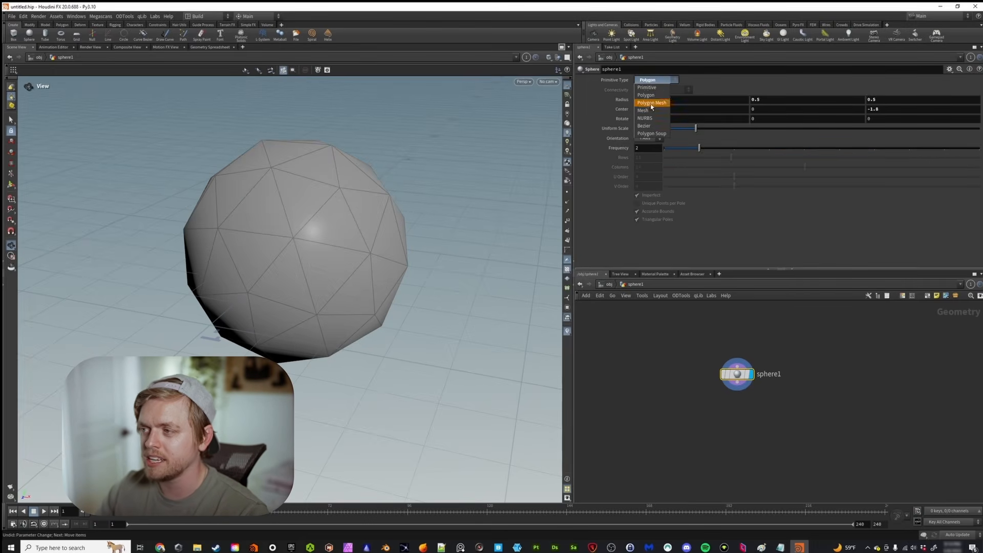
pyautogui.click(646, 84)
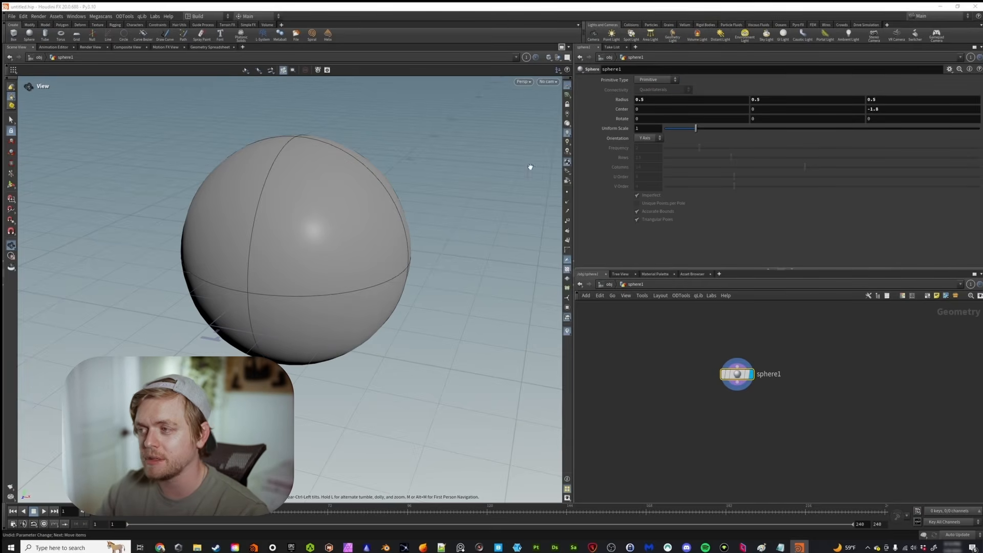
# Inspect the primitive sphere in wireframe, turn on the display of points, and return to shaded view
pyautogui.moveTo(358, 252)
pyautogui.mouseDown()
pyautogui.moveTo(367, 235)
pyautogui.moveTo(382, 244)
pyautogui.moveTo(553, 223)
pyautogui.mouseUp()
pyautogui.press('w')
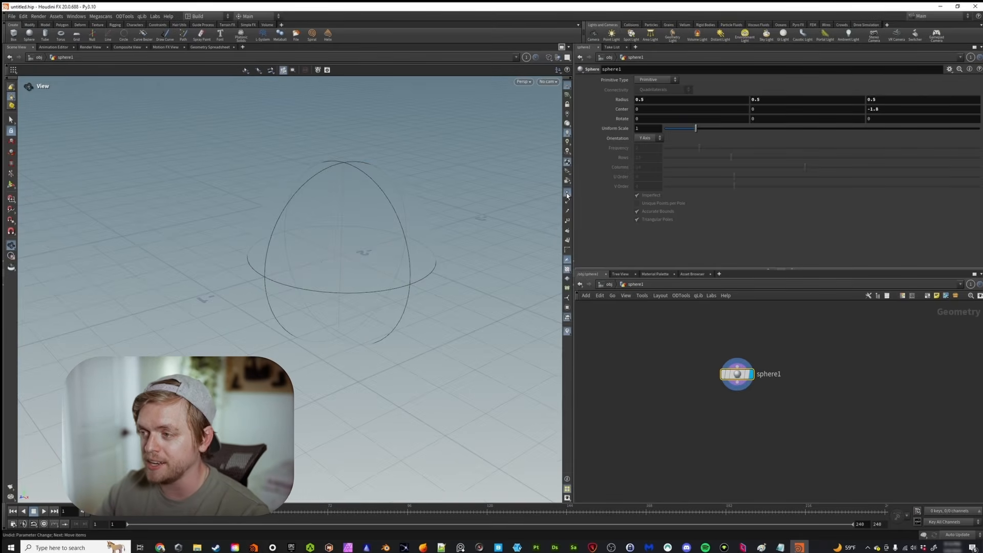
pyautogui.press('w')
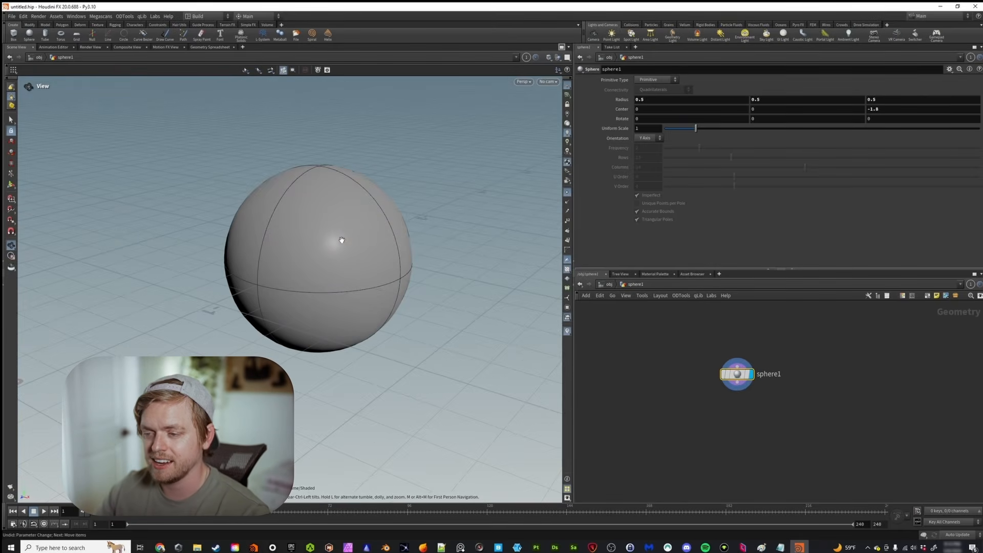
# Set the sphere's Primitive Type to Polygon Mesh and view its points from another angle
pyautogui.click(658, 83)
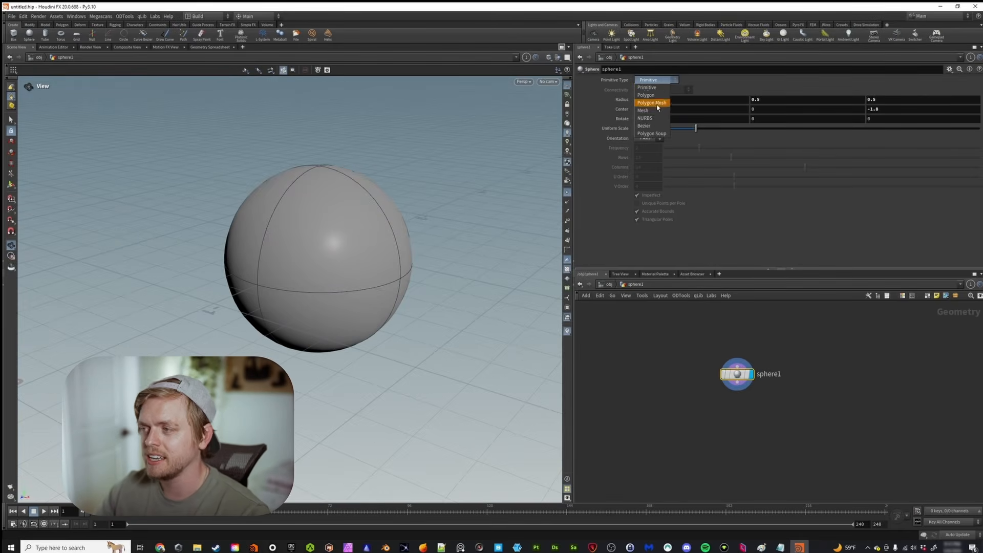
pyautogui.click(653, 102)
pyautogui.moveTo(363, 238); pyautogui.dragTo(361, 264)
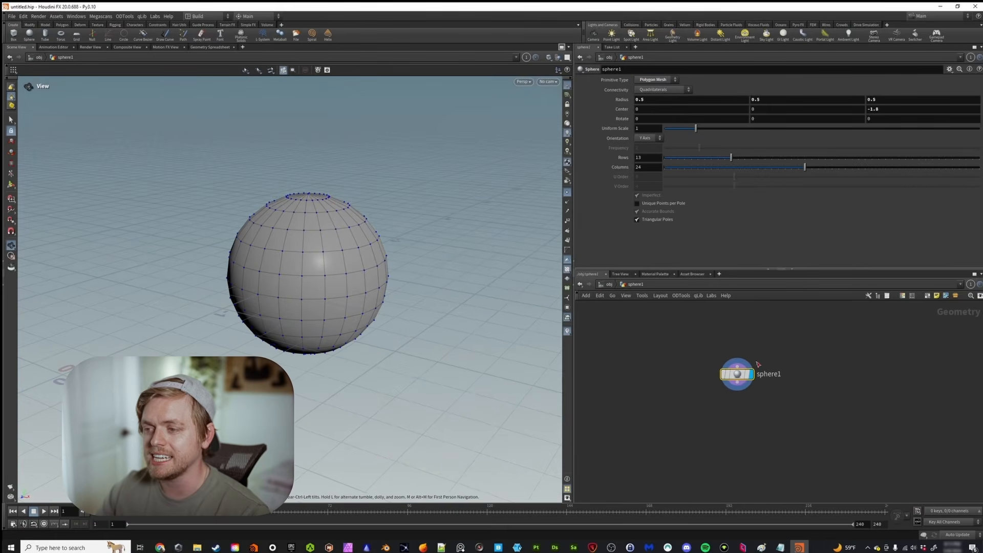
# Select the sphere's top pole point, apply a Soft Transform to it, and pull it up by about 0.48
pyautogui.click(12, 122)
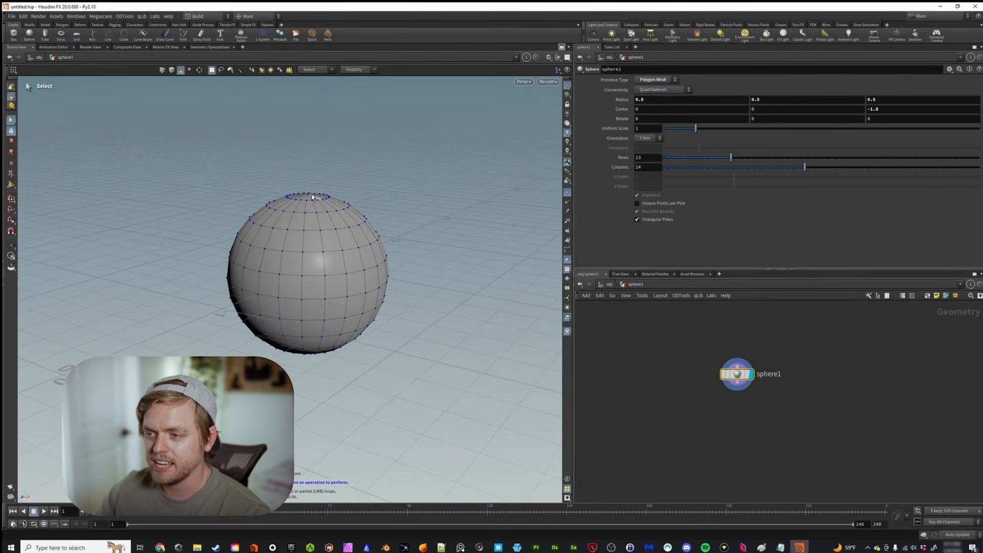
pyautogui.keyDown('alt'); pyautogui.moveTo(308, 198); pyautogui.dragTo(321, 236); pyautogui.keyUp('alt')
pyautogui.press('2')
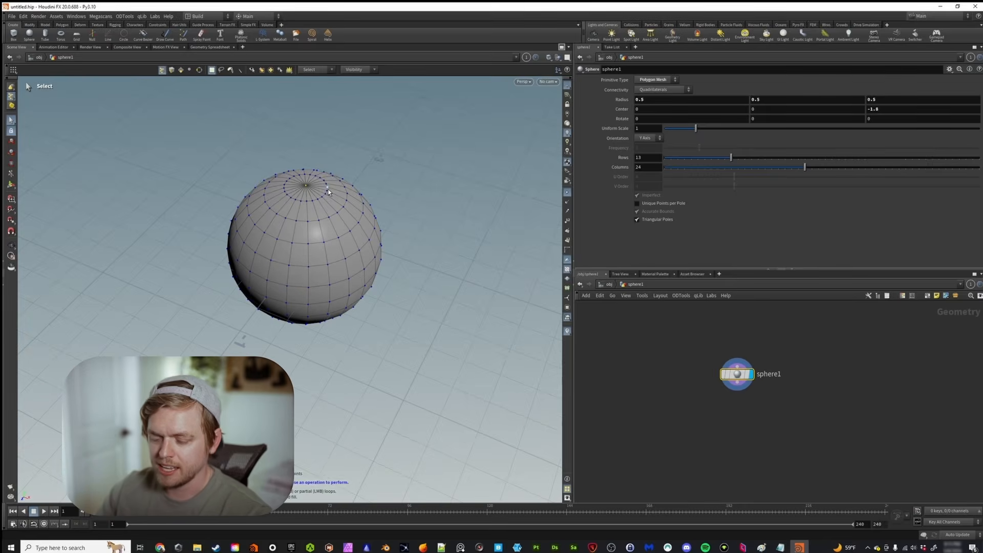
pyautogui.press('Tab')
pyautogui.write('soft')
pyautogui.press('Return')
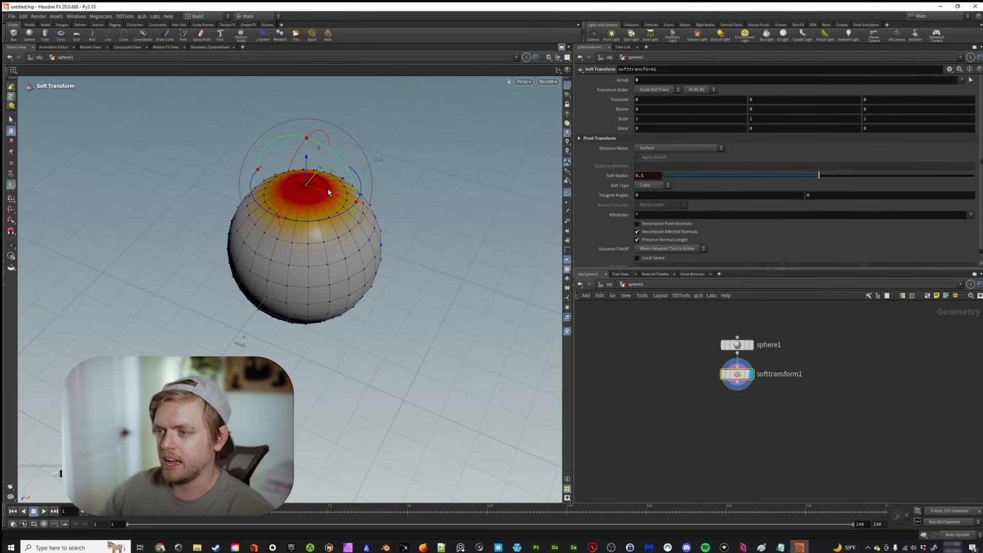
pyautogui.moveTo(306, 154); pyautogui.dragTo(306, 148)
pyautogui.keyDown('alt'); pyautogui.moveTo(372, 216); pyautogui.dragTo(364, 256); pyautogui.keyUp('alt')
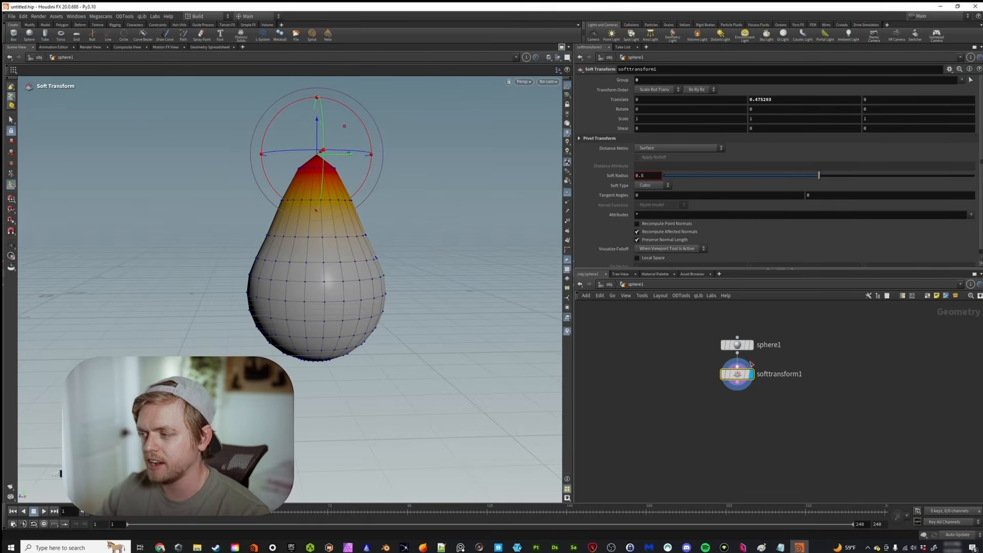
# Add a Mountain node below the soft transform, set its Amplitude to 0.66, and return to the object level to view the deformed shape
pyautogui.press('Tab')
pyautogui.write('mounta')
pyautogui.press('Escape')
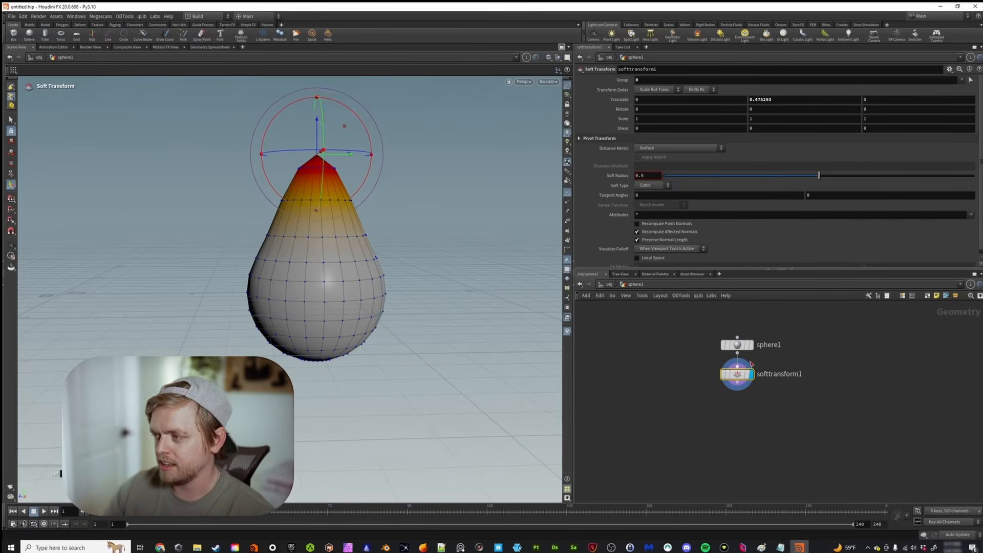
pyautogui.click(748, 405)
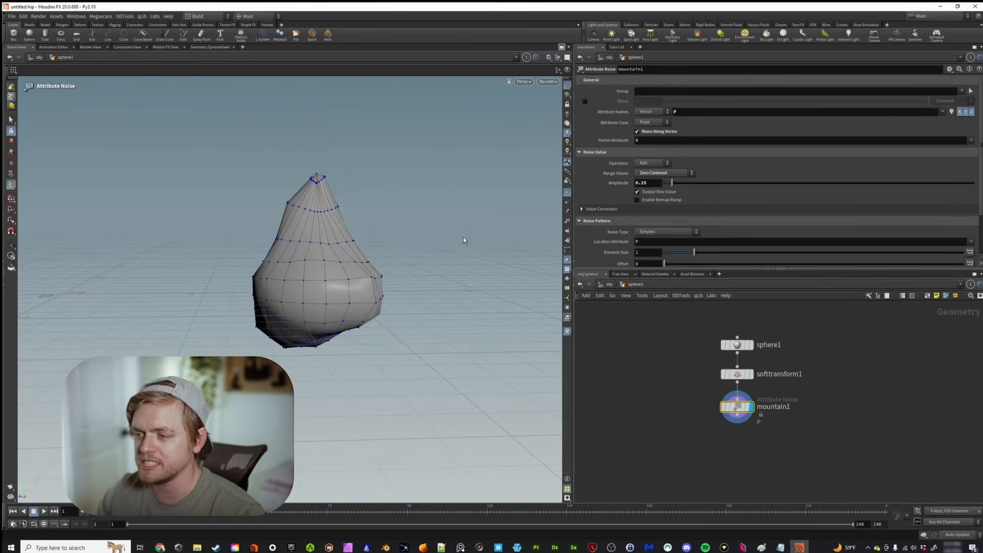
pyautogui.moveTo(688, 185); pyautogui.dragTo(685, 184)
pyautogui.keyDown('alt'); pyautogui.moveTo(353, 272); pyautogui.dragTo(364, 276); pyautogui.keyUp('alt')
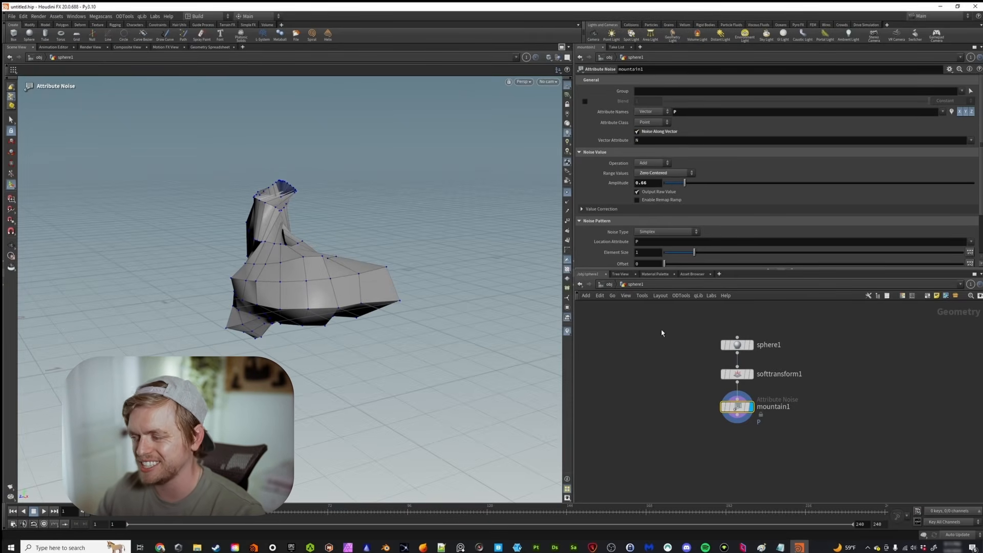
pyautogui.click(608, 285)
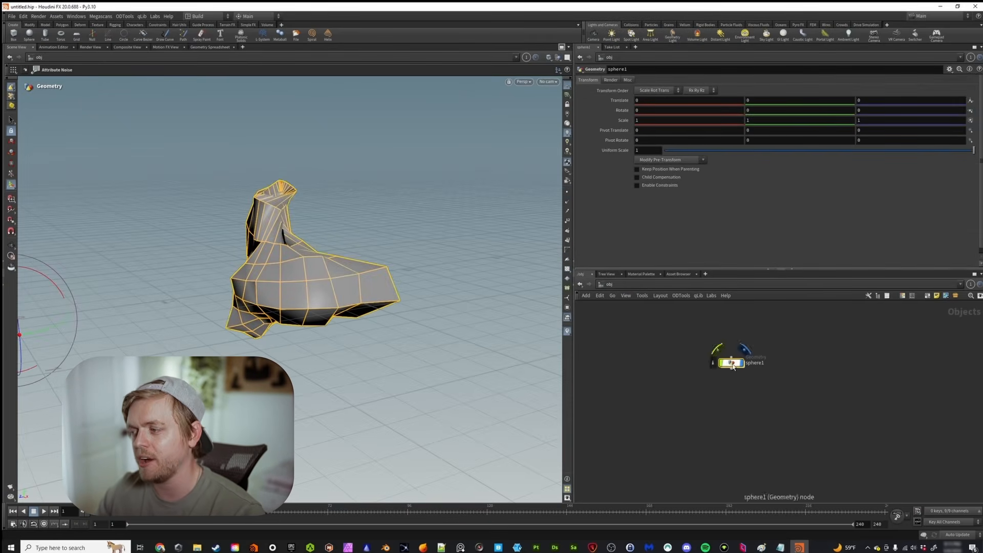
pyautogui.keyDown('alt'); pyautogui.moveTo(307, 240); pyautogui.dragTo(327, 238); pyautogui.keyUp('alt')
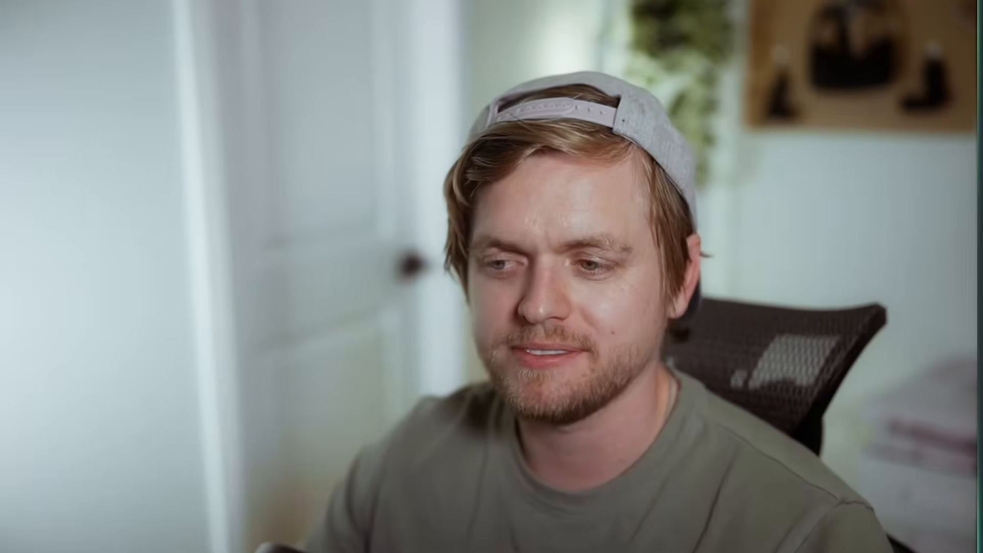
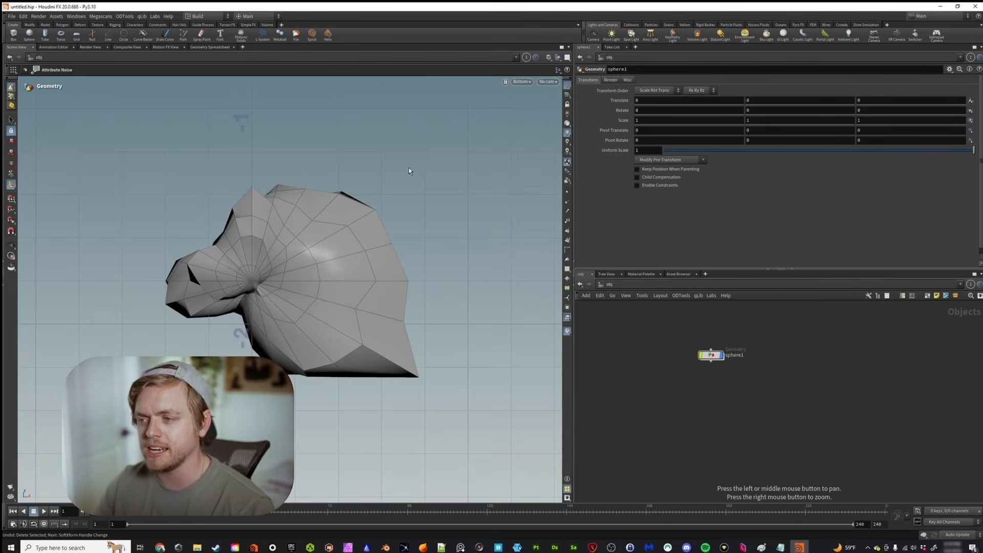
# Compare the deformed sphere in the perspective, top and bottom views
pyautogui.hotkey('space', '1')
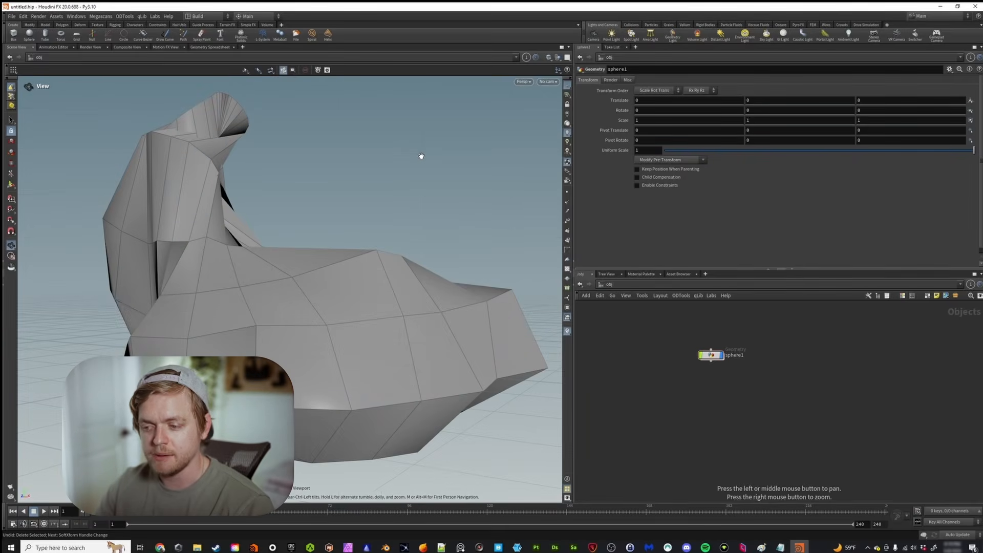
pyautogui.moveTo(292, 259); pyautogui.dragTo(202, 256)
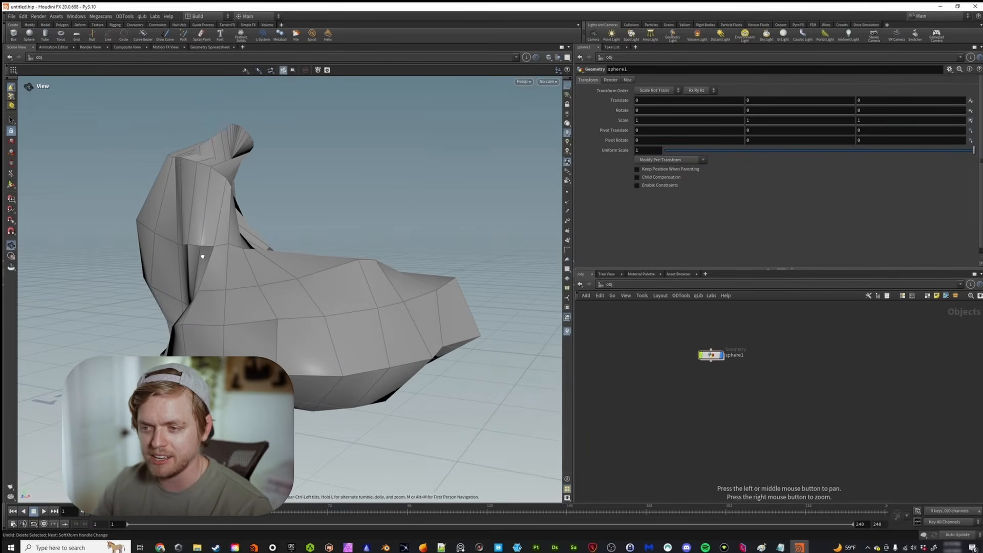
pyautogui.hotkey('space', '2')
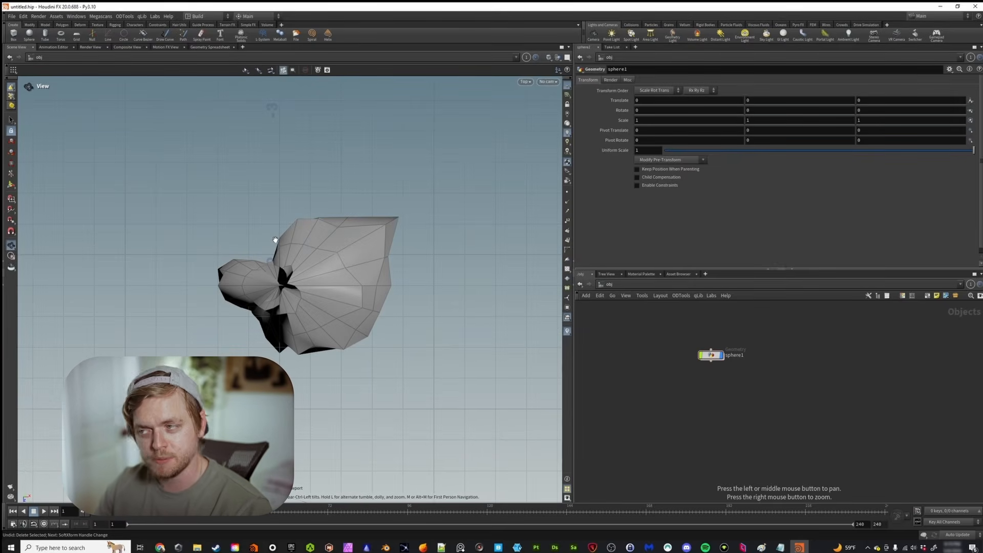
pyautogui.hotkey('space', '3')
pyautogui.hotkey('space', '2')
pyautogui.hotkey('space', '2')
pyautogui.hotkey('space', '2')
pyautogui.hotkey('space', '2')
pyautogui.hotkey('space', '2')
pyautogui.hotkey('space', '2')
pyautogui.hotkey('space', '2')
pyautogui.hotkey('space', '2')
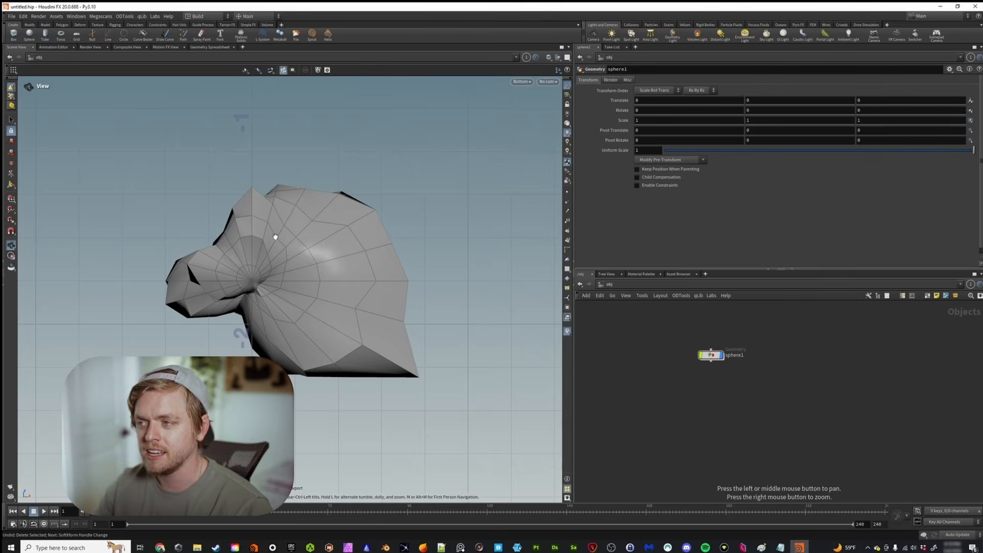
# Cycle through the front, back, left and right views to examine the deformed sphere from each side
pyautogui.hotkey('space', '3')
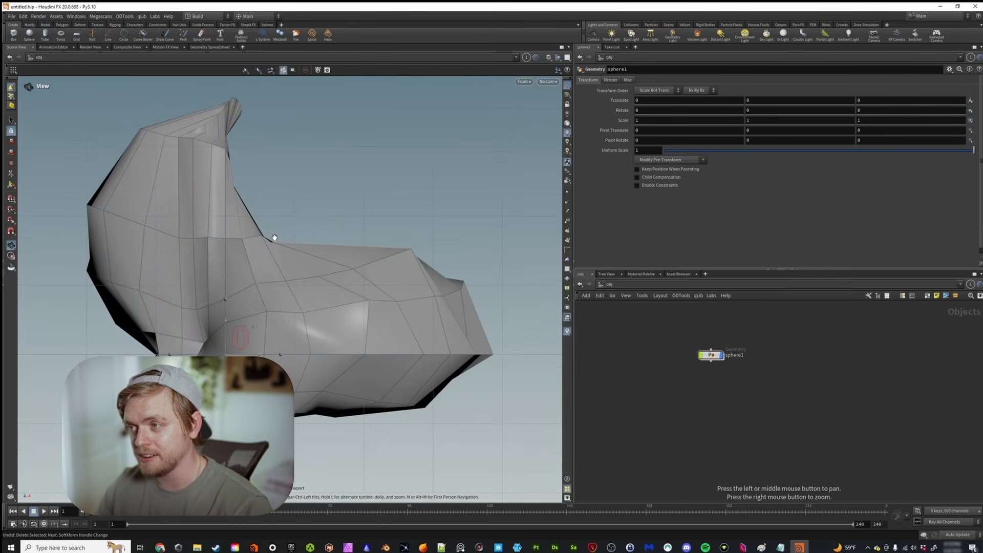
pyautogui.hotkey('space', '3')
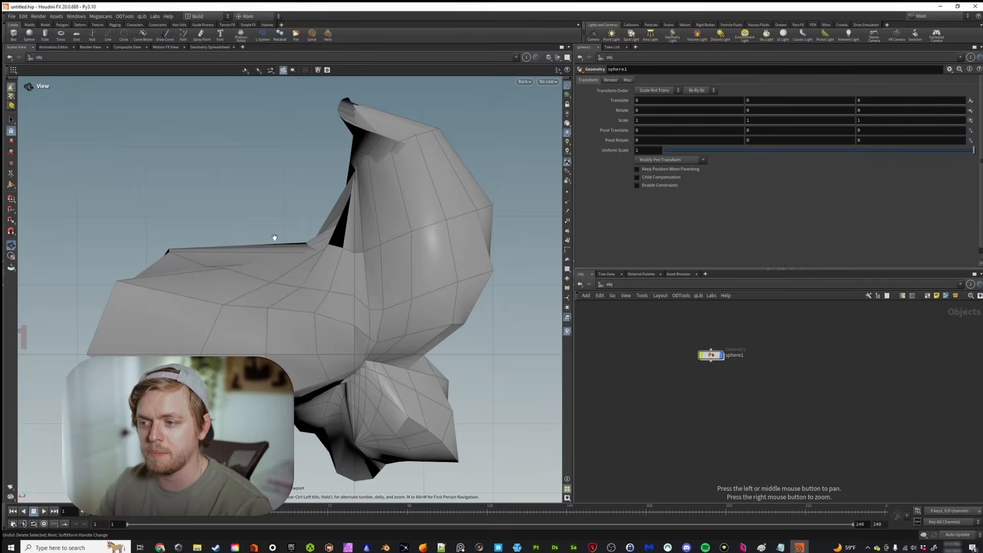
pyautogui.hotkey('space', '3')
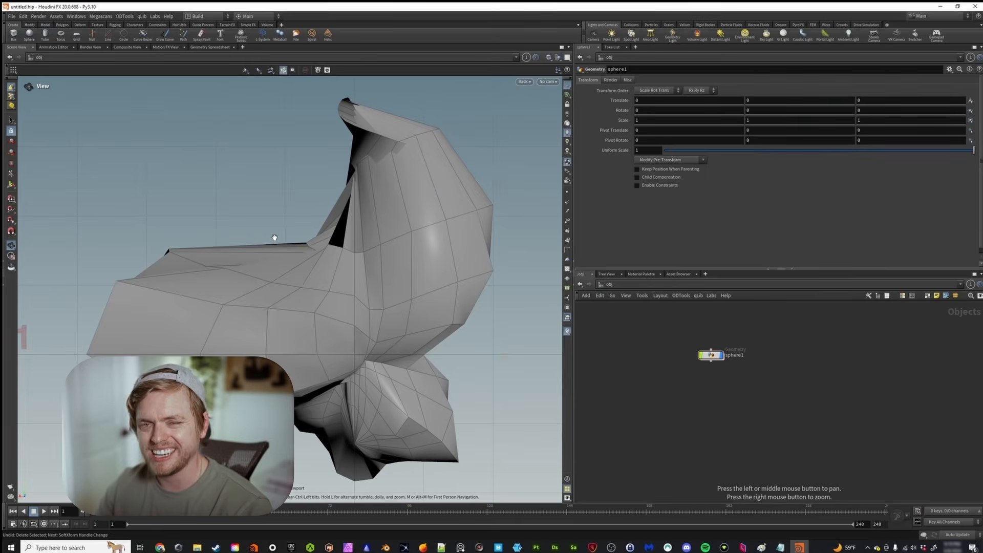
pyautogui.hotkey('space', '3')
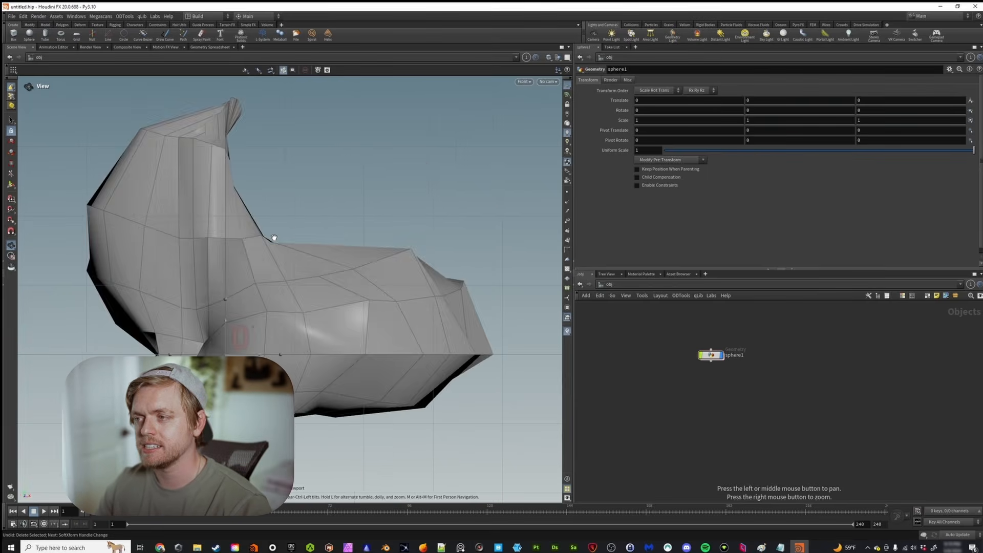
pyautogui.hotkey('space', '4')
pyautogui.hotkey('space', '3')
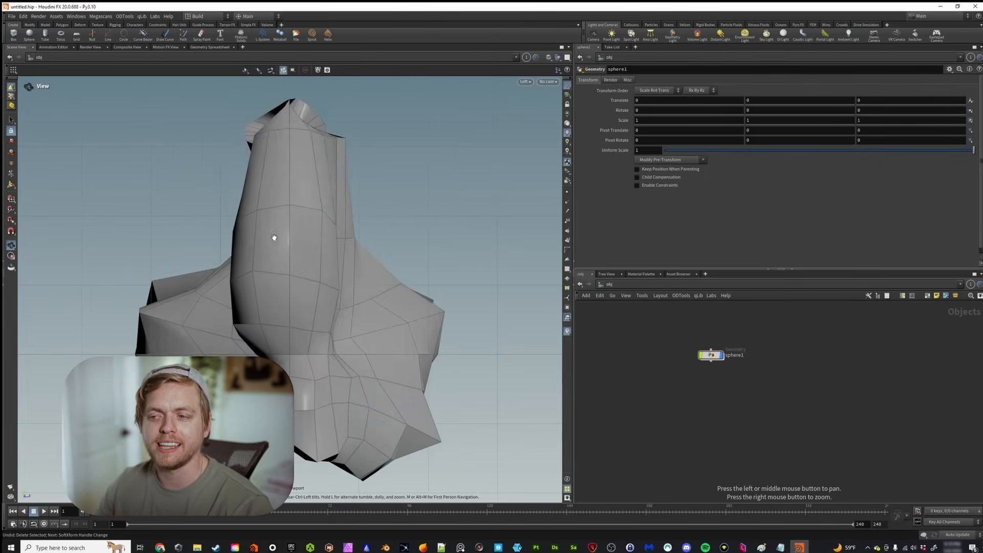
pyautogui.hotkey('space', '4')
pyautogui.hotkey('space', '1')
pyautogui.hotkey('space', '2')
pyautogui.hotkey('space', '2')
pyautogui.hotkey('space', '3')
pyautogui.hotkey('space', '3')
pyautogui.hotkey('space', '4')
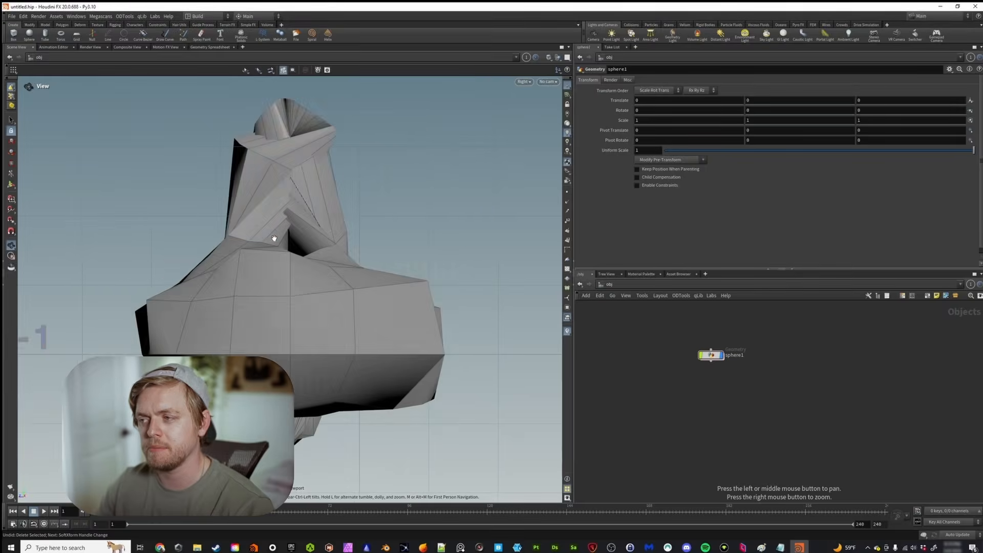
pyautogui.hotkey('space', '4')
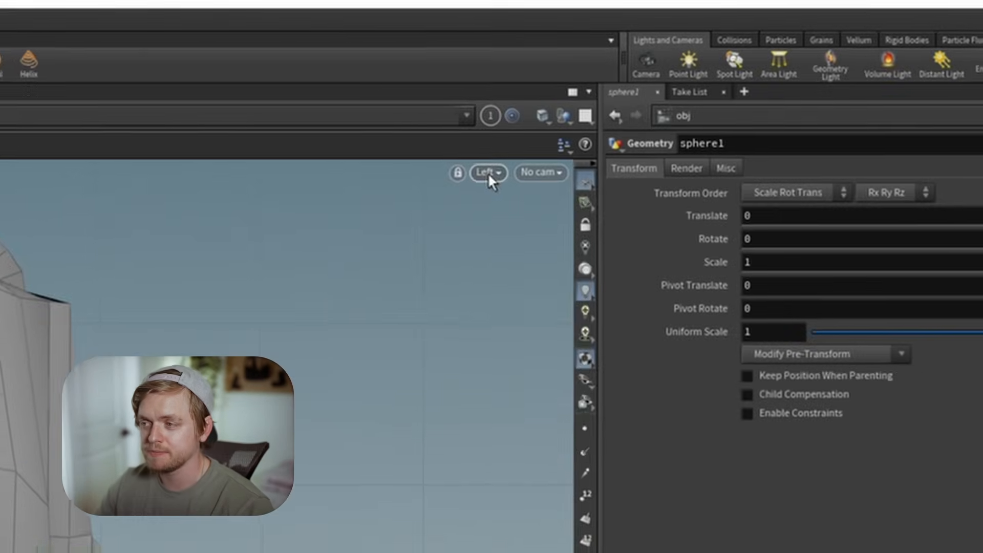
# Examine the viewport's view options, including Set View, Shading and Display, and close them without a choice
pyautogui.click(525, 82)
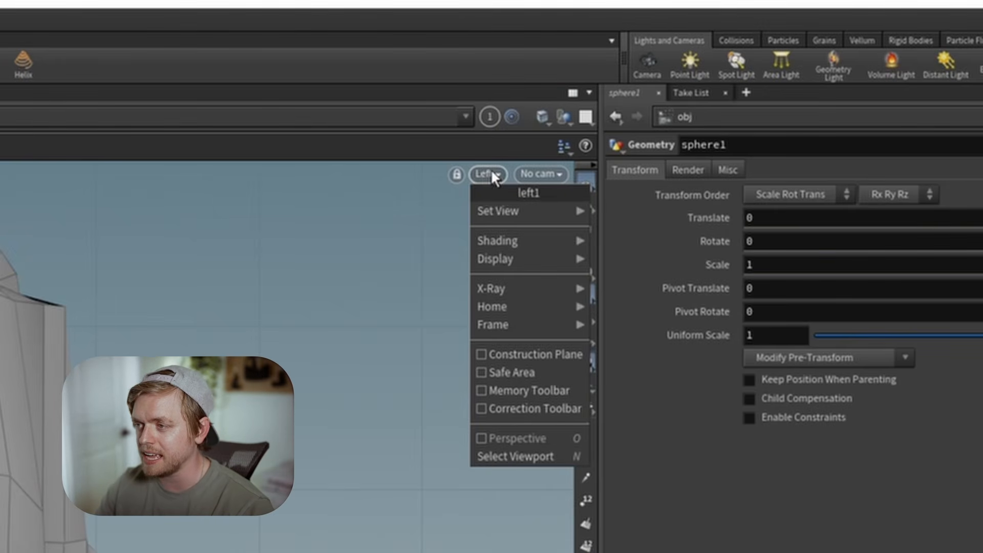
pyautogui.moveTo(496, 209)
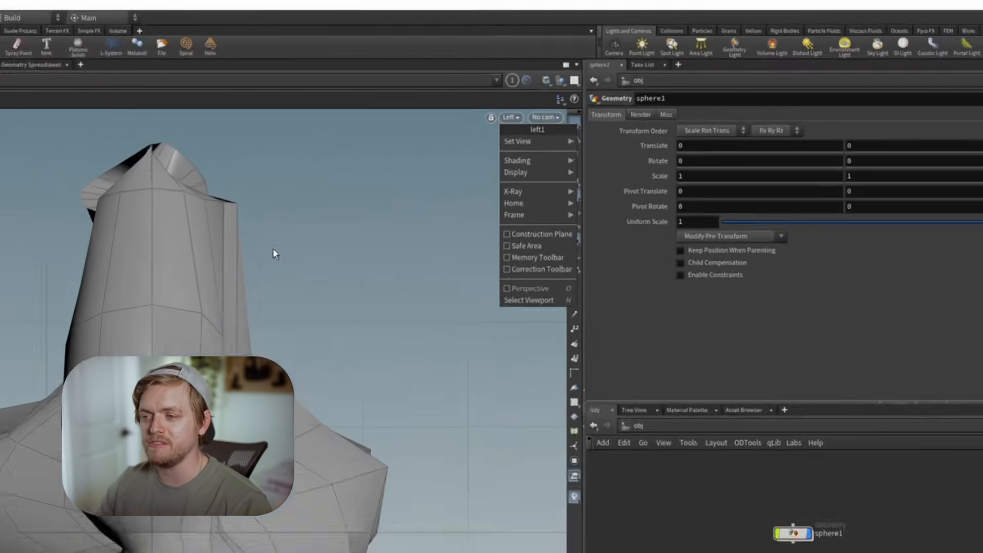
pyautogui.click(126, 374)
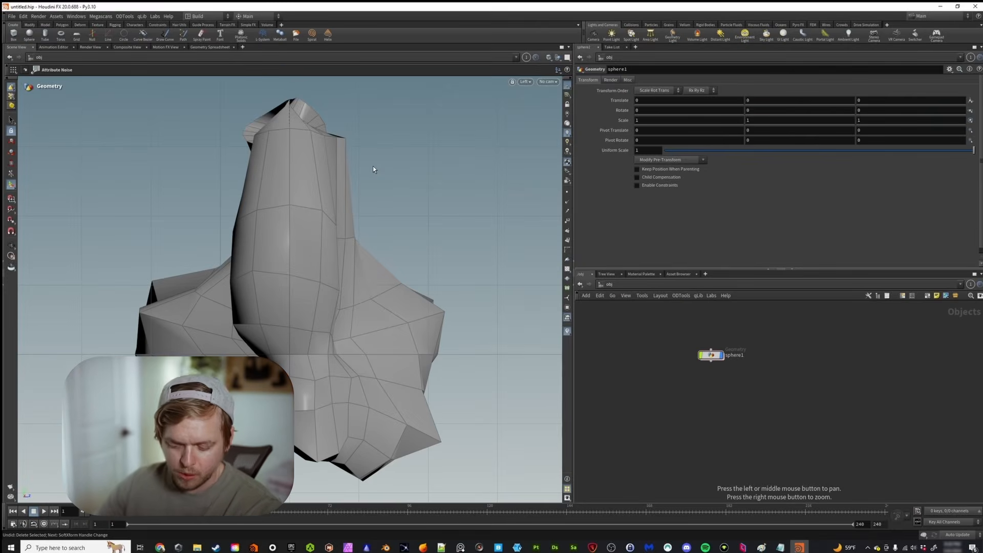
# Switch the viewport to the UV view and examine the lettered checker grid
pyautogui.hotkey('space', '5')
pyautogui.moveTo(373, 167); pyautogui.dragTo(298, 288, button='middle')
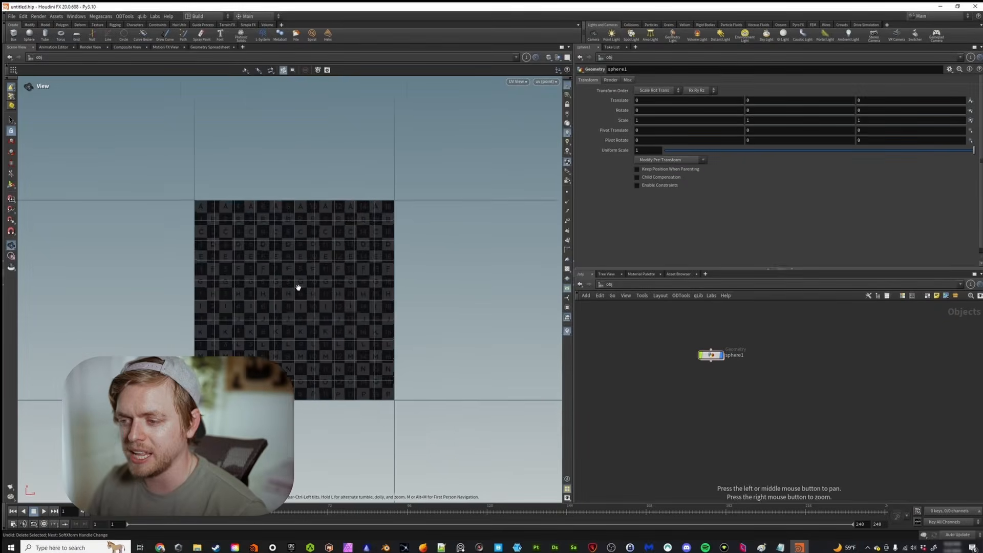
pyautogui.scroll(6, 298, 288)
pyautogui.moveTo(298, 323); pyautogui.dragTo(310, 294, button='middle')
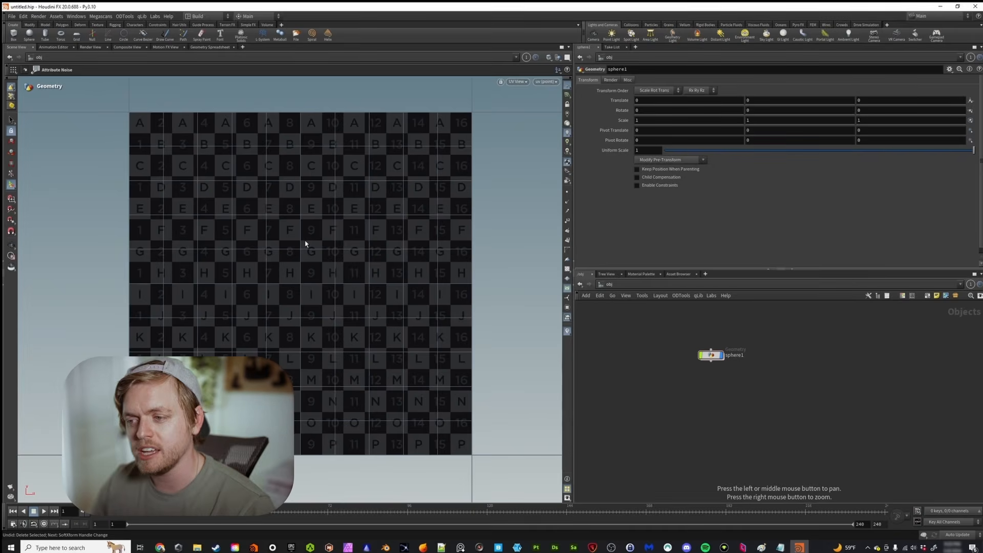
pyautogui.moveTo(686, 383); pyautogui.dragTo(746, 336)
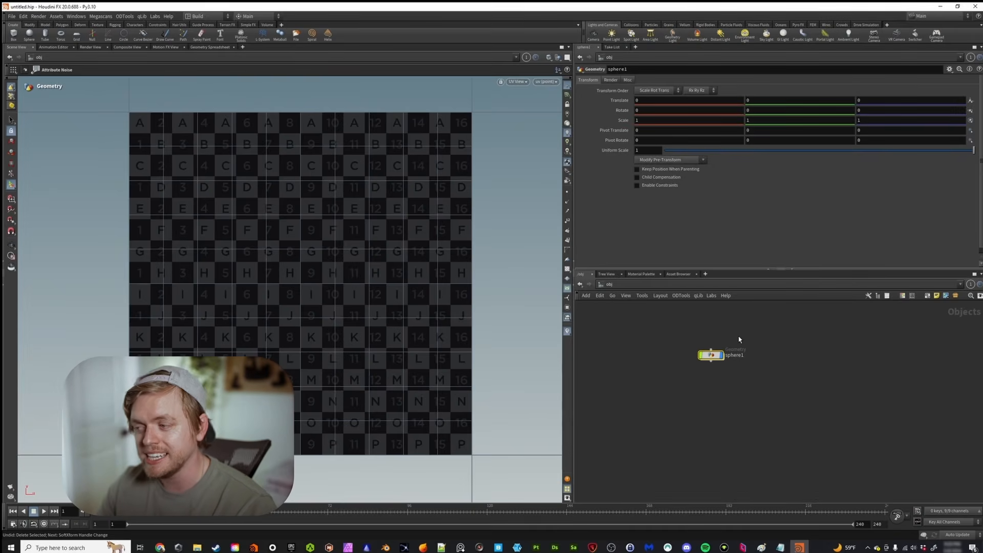
pyautogui.press('Tab')
pyautogui.write('uv')
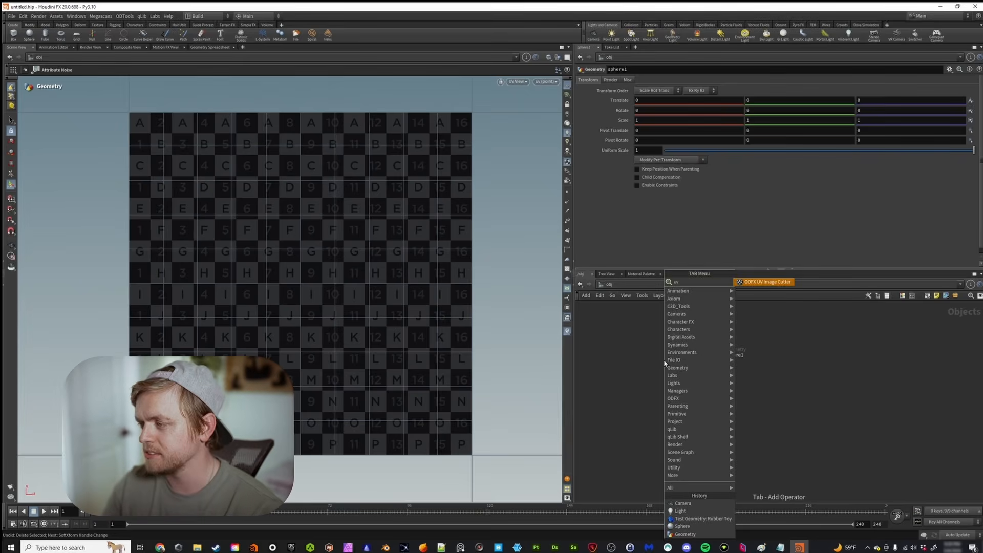
pyautogui.press('Escape')
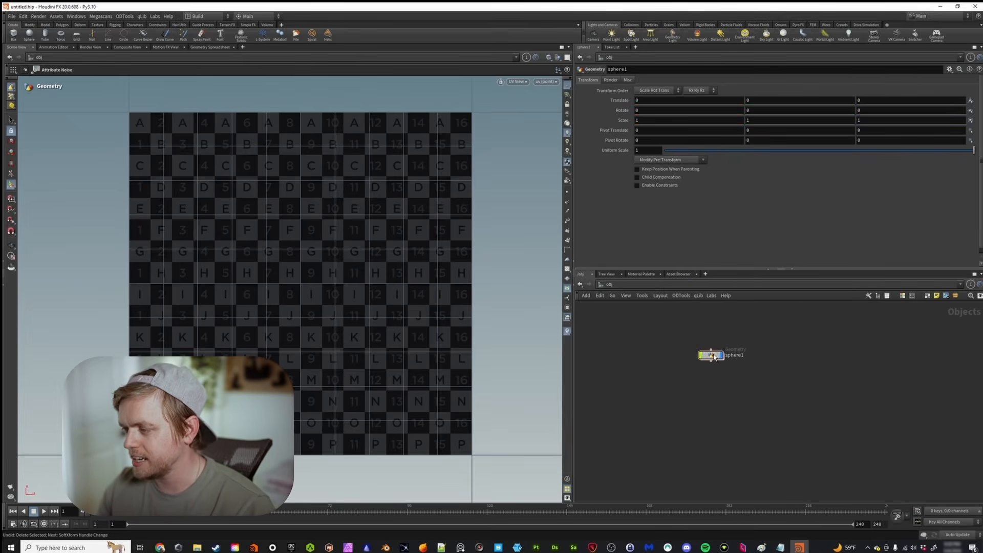
# Enter the sphere1 object's network and add a UV Texture node below mountain1, keeping the UV layout in view
pyautogui.doubleClick(711, 355)
pyautogui.press('Tab')
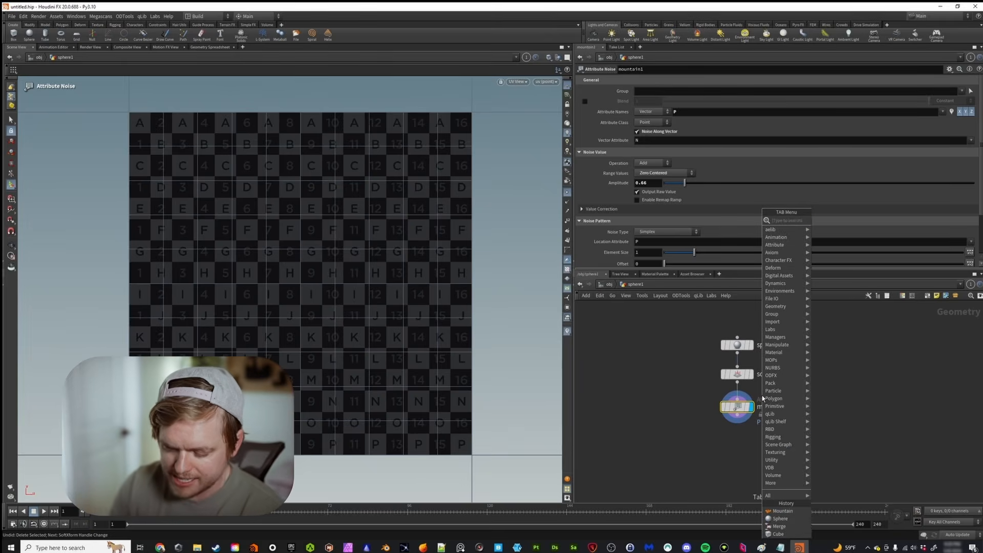
pyautogui.write('uv text')
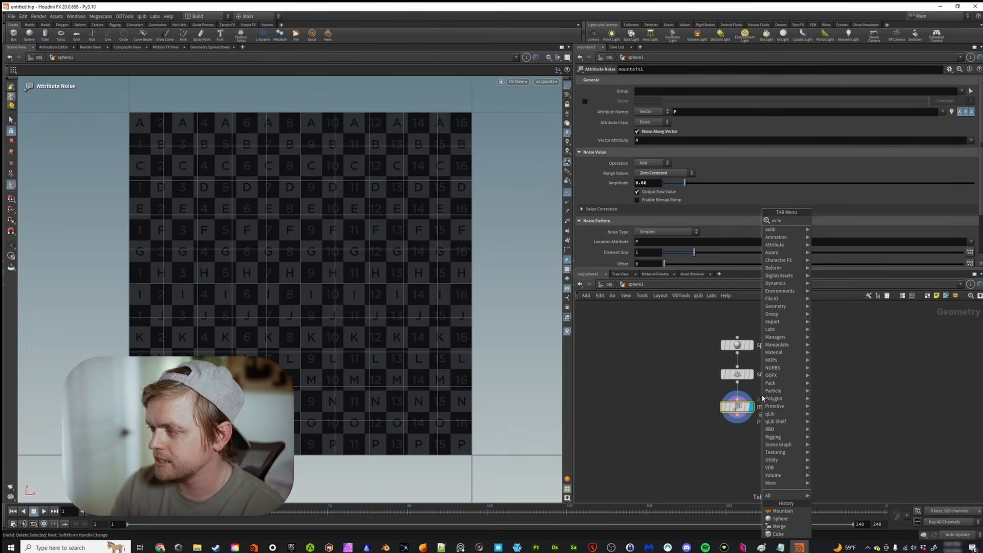
pyautogui.press('Return')
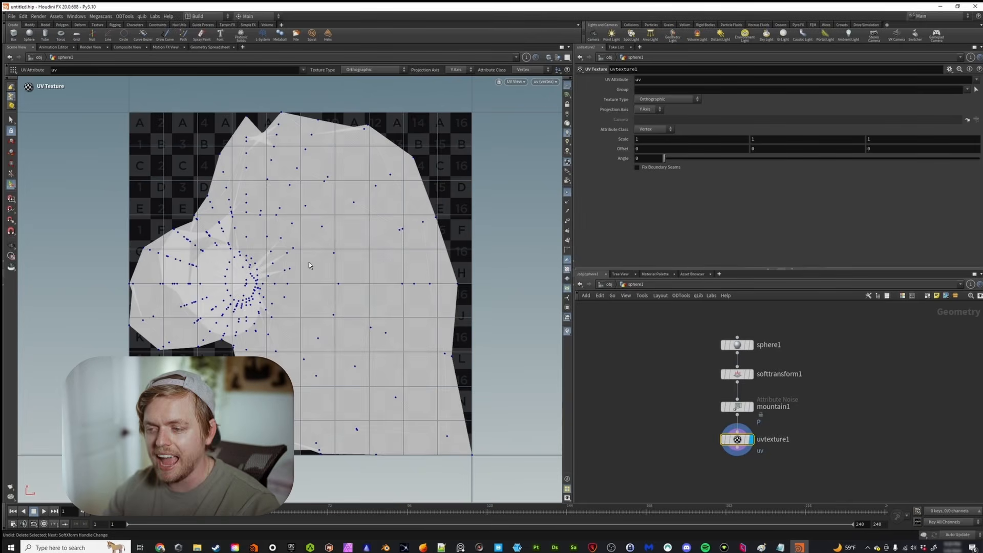
pyautogui.scroll(-3, 310, 266)
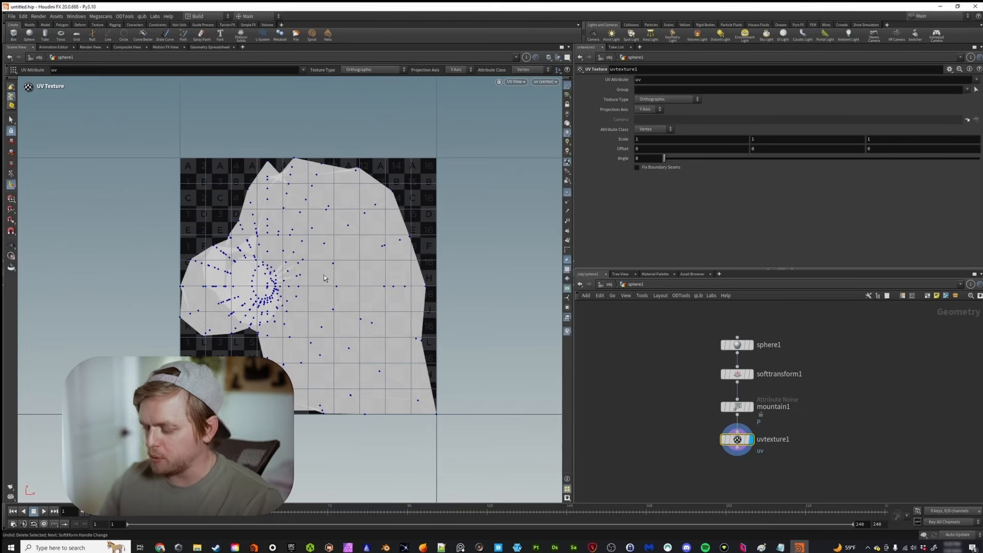
# Compare the checker texture in the perspective view with the UV layout and the orthographic views, ending in perspective
pyautogui.press('Escape')
pyautogui.hotkey('space', '1')
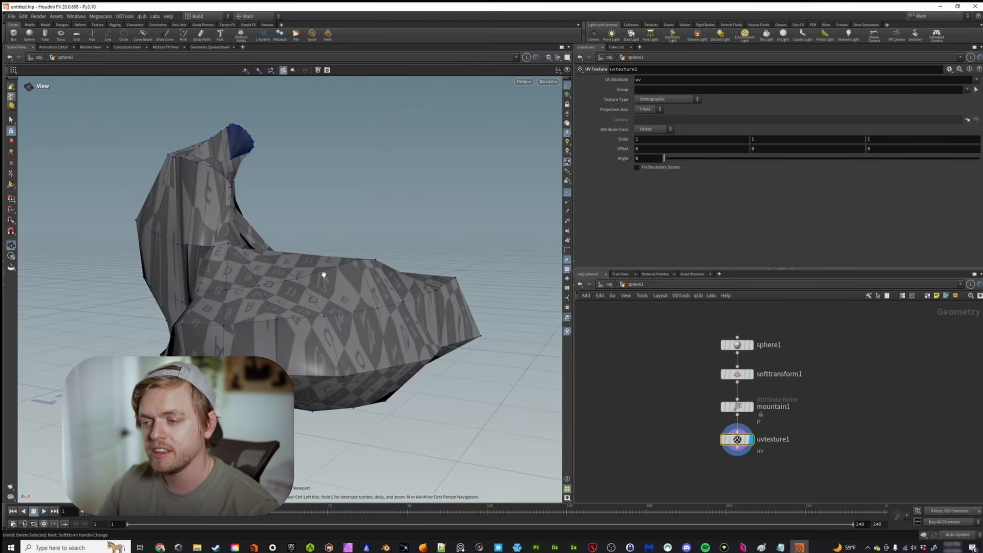
pyautogui.hotkey('space', '5')
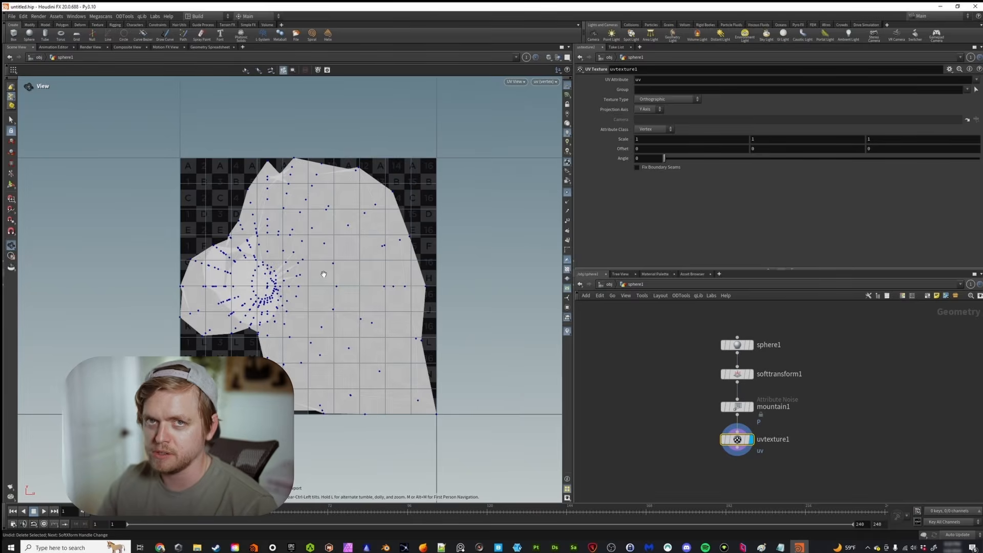
pyautogui.hotkey('space', '1')
pyautogui.hotkey('space', '2')
pyautogui.hotkey('space', '4')
pyautogui.hotkey('space', '3')
pyautogui.hotkey('space', '4')
pyautogui.hotkey('space', '5')
pyautogui.hotkey('space', '1')
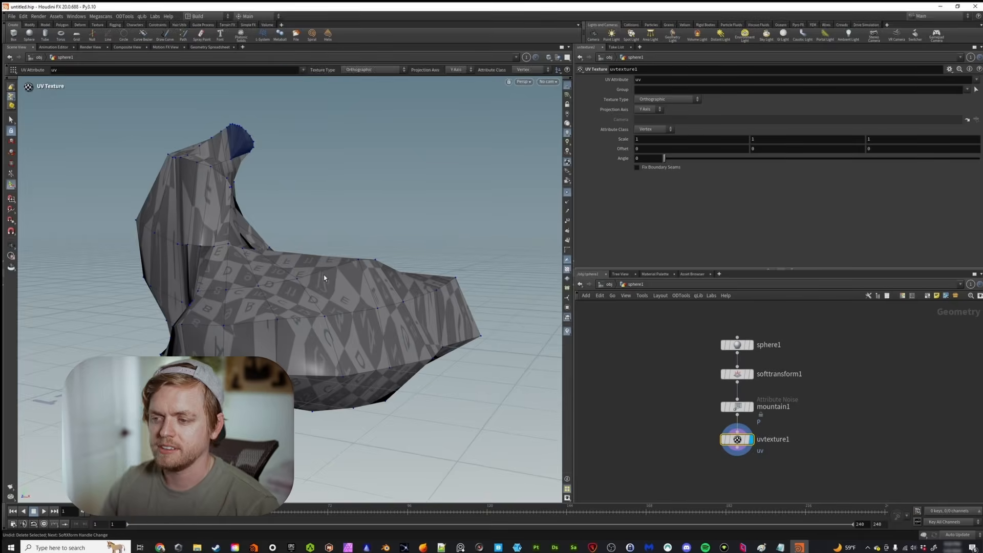
# Try the display flag of the sphere1 object at the object level, and reopen its geometry network
pyautogui.press('u')
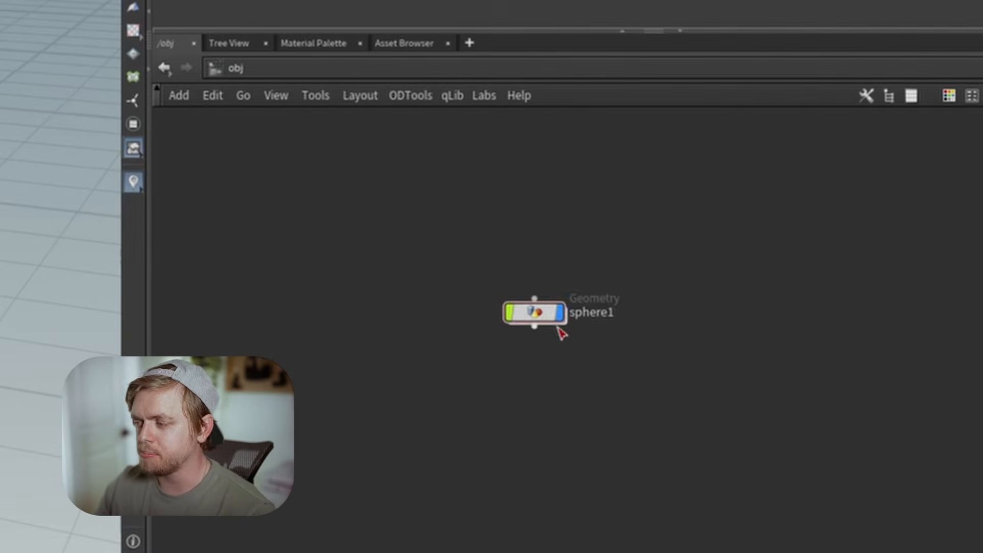
pyautogui.click(562, 313)
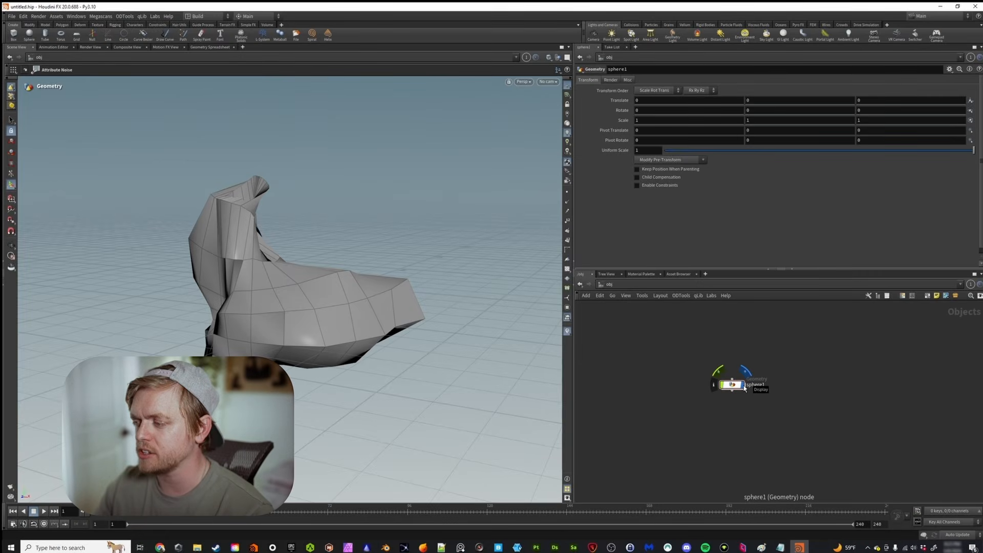
pyautogui.doubleClick(732, 384)
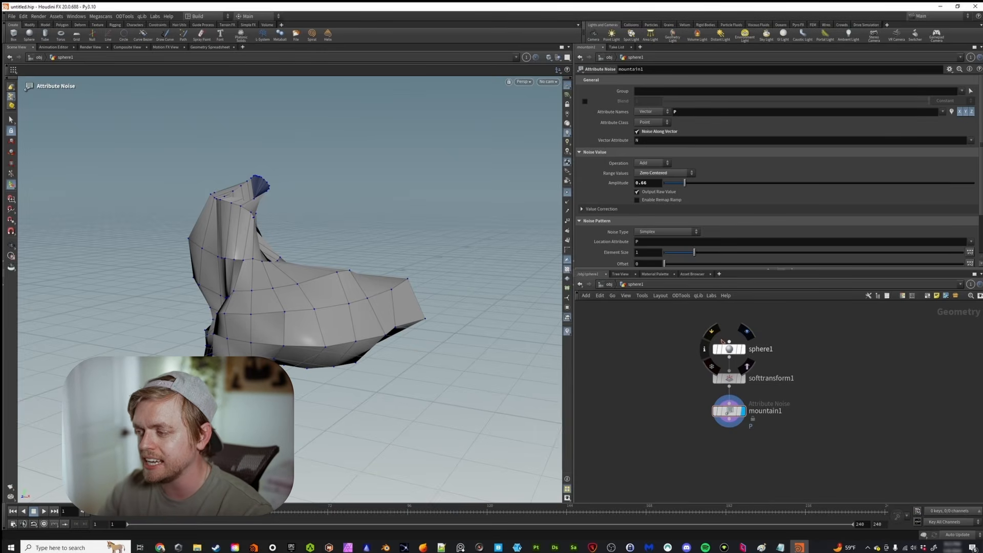
# Toggle the lock flag of the sphere1 node on and off twice
pyautogui.click(707, 366)
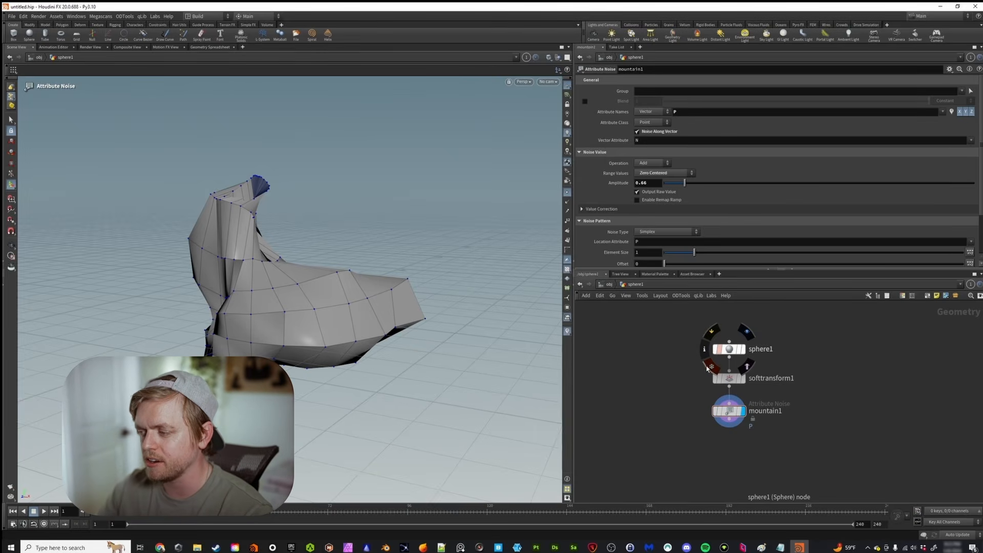
pyautogui.click(708, 367)
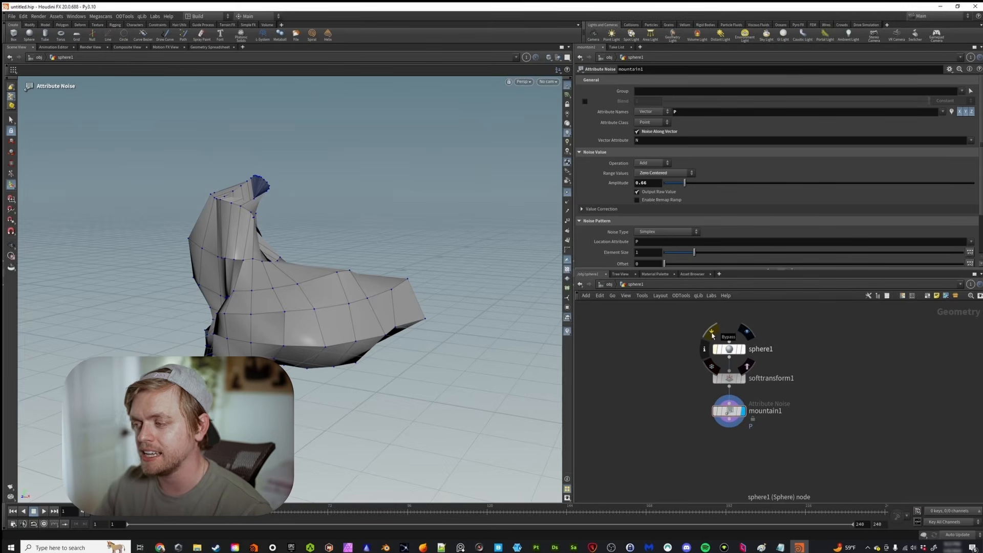
pyautogui.click(709, 366)
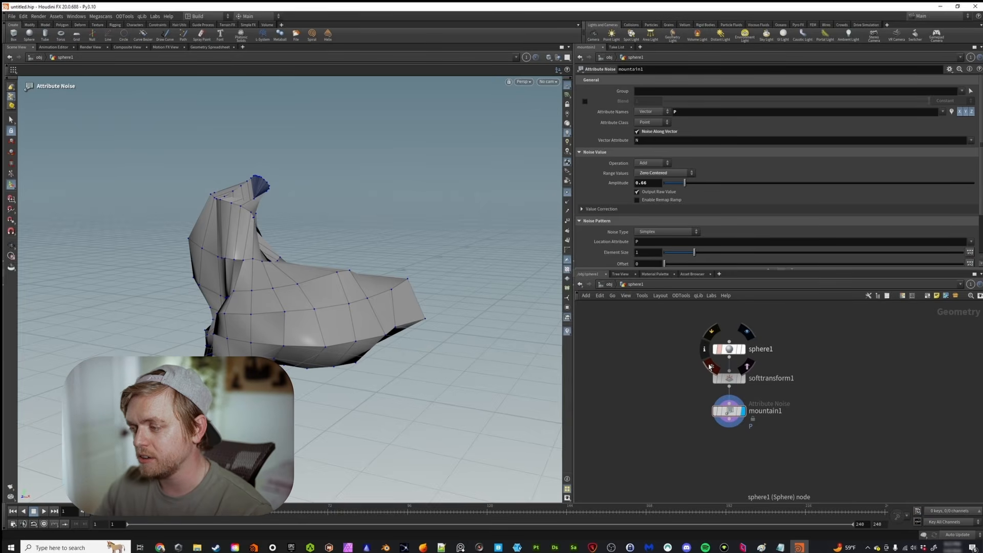
pyautogui.click(709, 366)
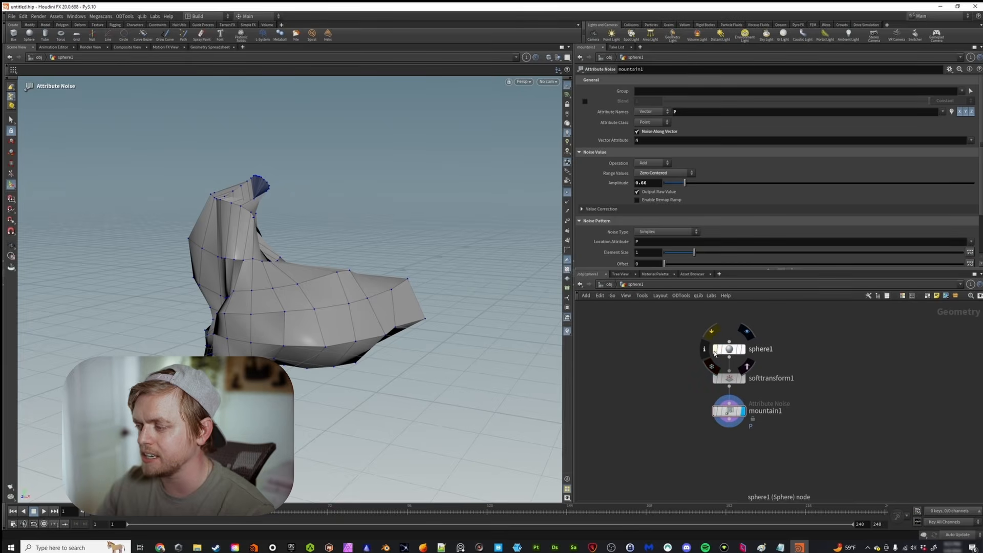
# Set the display flag on the sphere1 node and select it to show its parameters
pyautogui.click(748, 351)
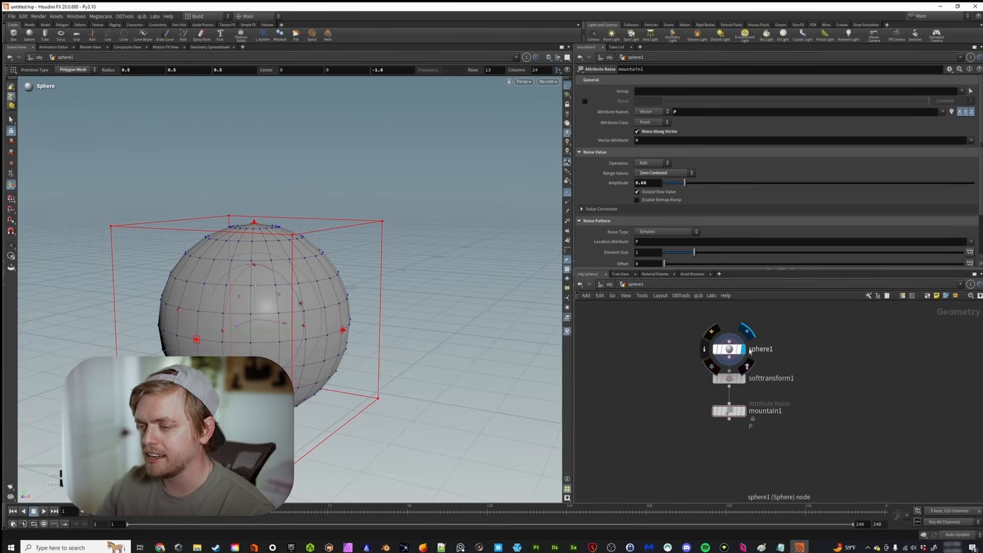
pyautogui.click(740, 349)
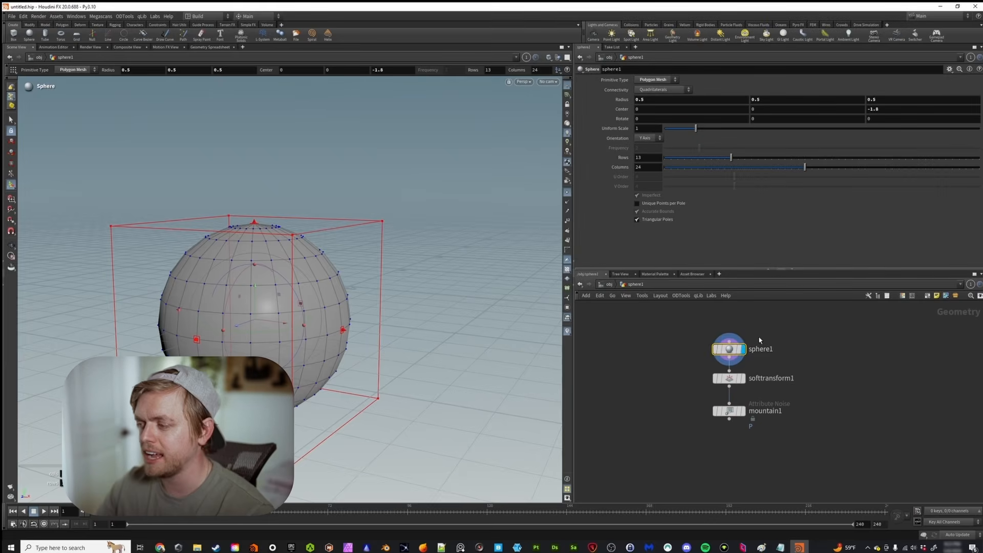
# Move the display flag through softtransform1 to mountain1, and set mountain1's Amplitude to 0.17 and Element Size to 0.45
pyautogui.click(745, 380)
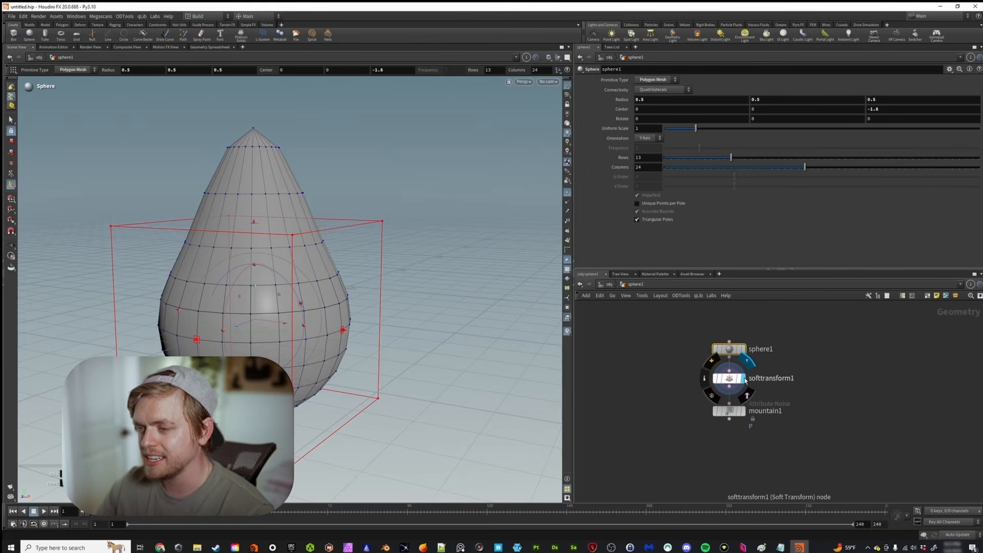
pyautogui.click(745, 412)
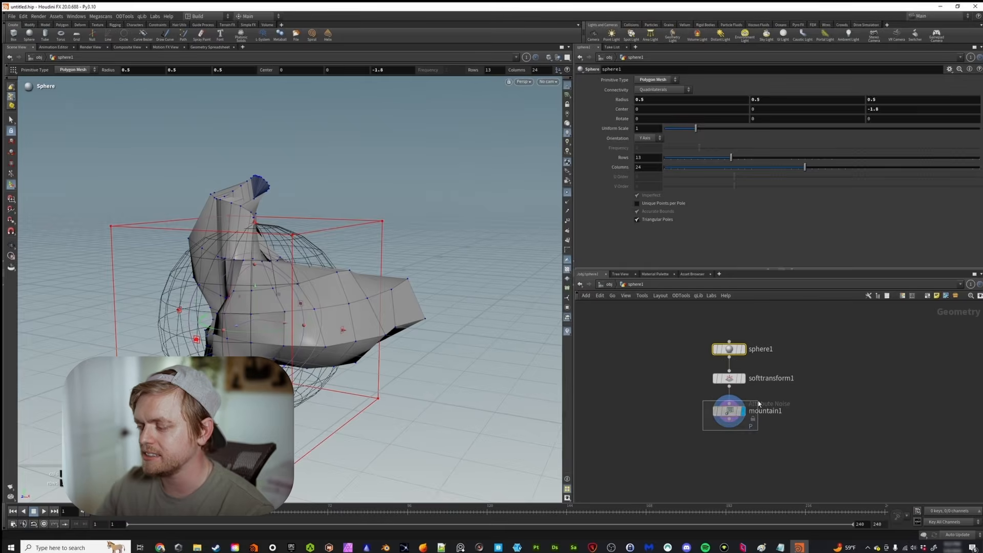
pyautogui.click(737, 411)
pyautogui.moveTo(685, 188); pyautogui.dragTo(669, 187)
pyautogui.moveTo(700, 256); pyautogui.dragTo(678, 252)
pyautogui.keyDown('alt'); pyautogui.moveTo(321, 279); pyautogui.dragTo(302, 259); pyautogui.keyUp('alt')
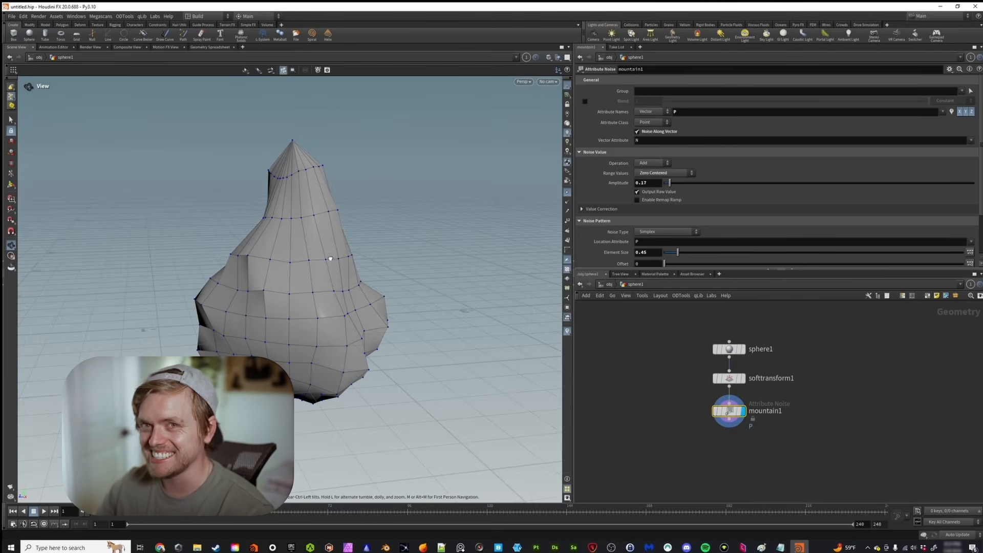
# Compare the results of sphere1, softtransform1 and mountain1 by moving the display flag down the node chain
pyautogui.click(745, 354)
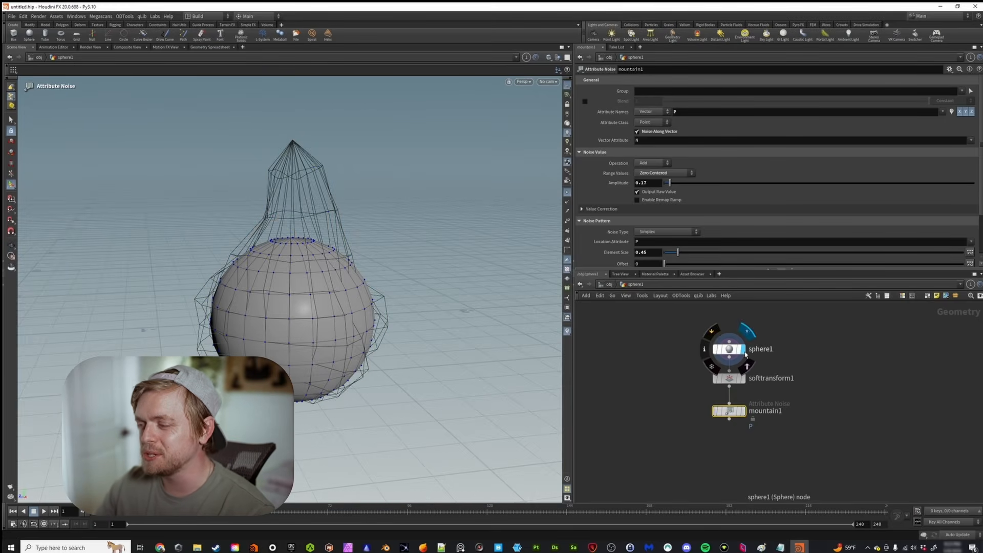
pyautogui.click(745, 378)
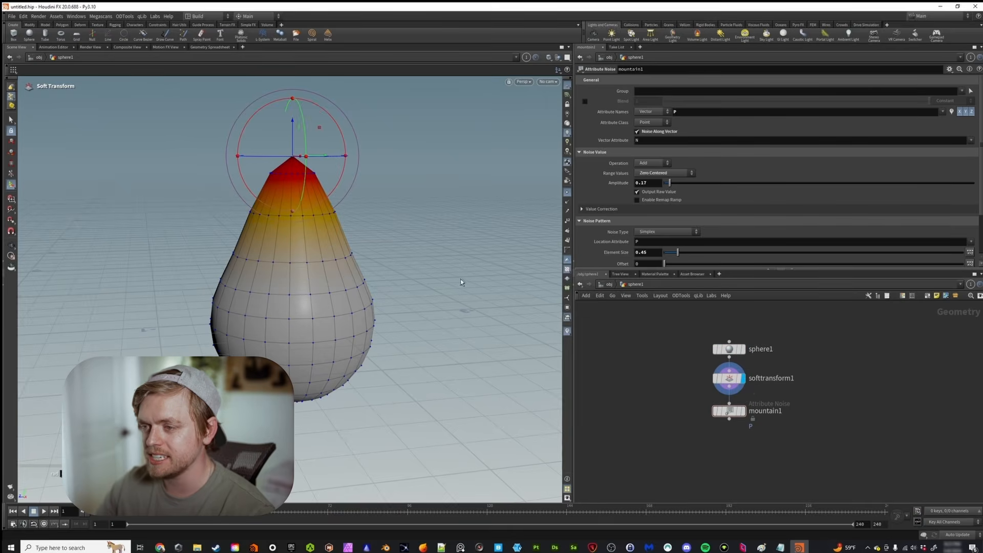
pyautogui.click(742, 411)
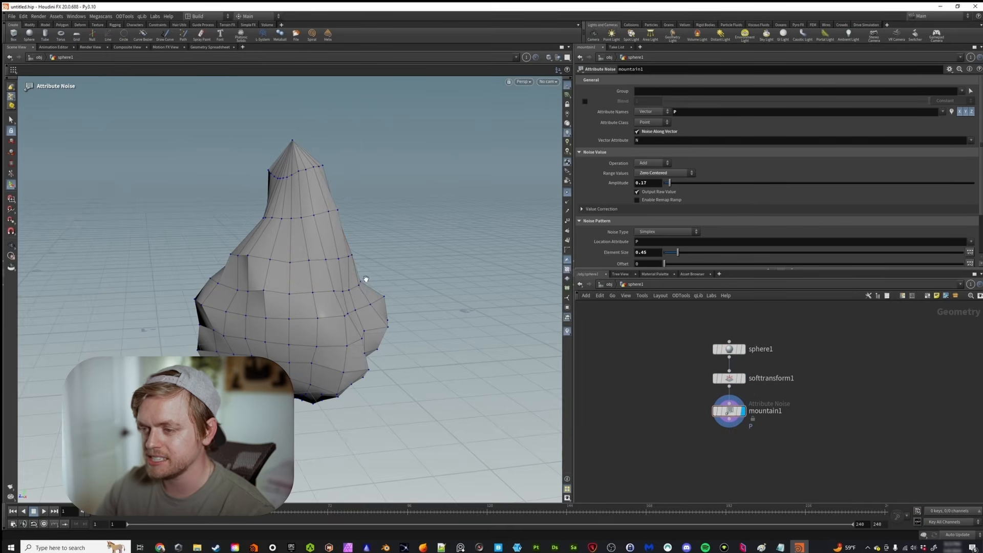
pyautogui.moveTo(366, 279); pyautogui.dragTo(325, 277)
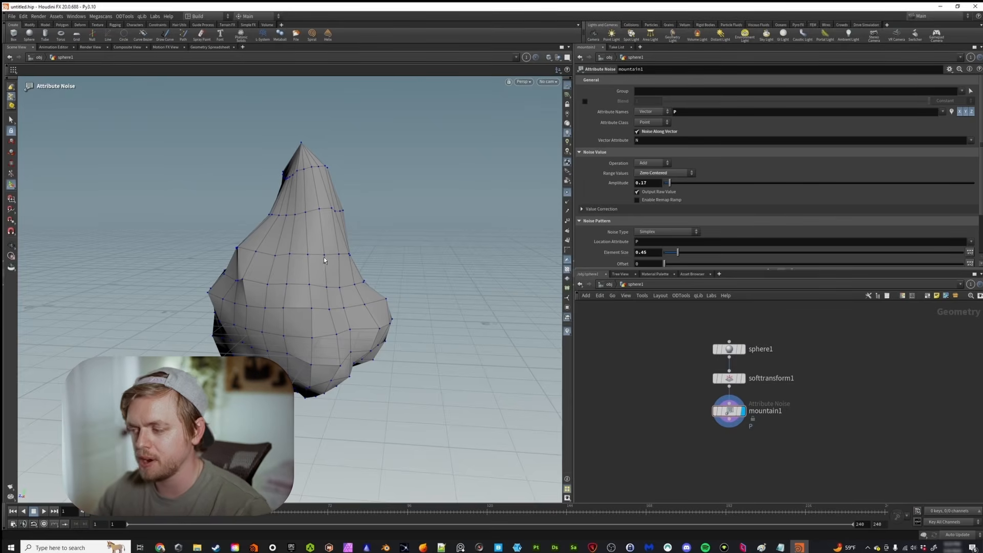
# Display sphere1 and toggle the template flags of the sphere1, softtransform1 and mountain1 nodes to compare their shapes
pyautogui.moveTo(743, 354)
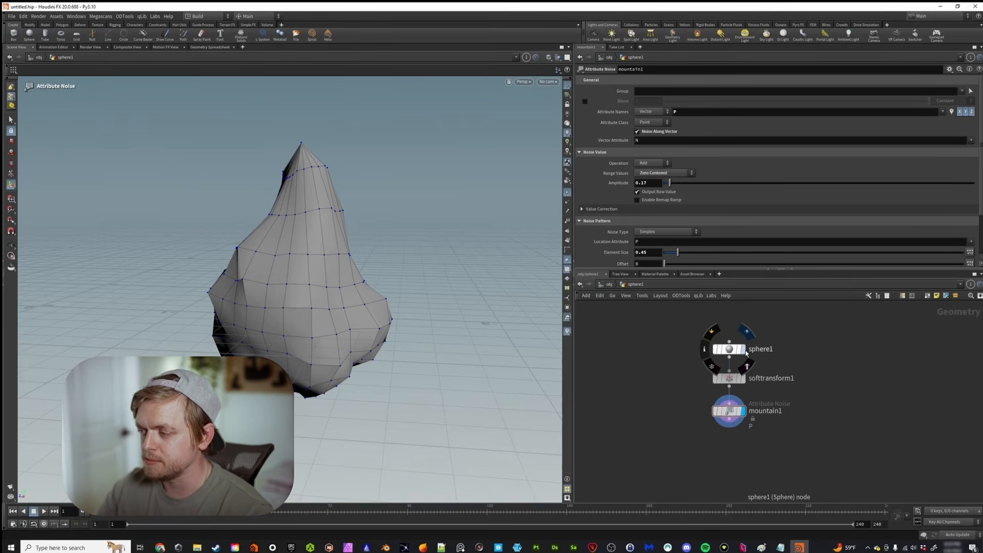
pyautogui.click(741, 349)
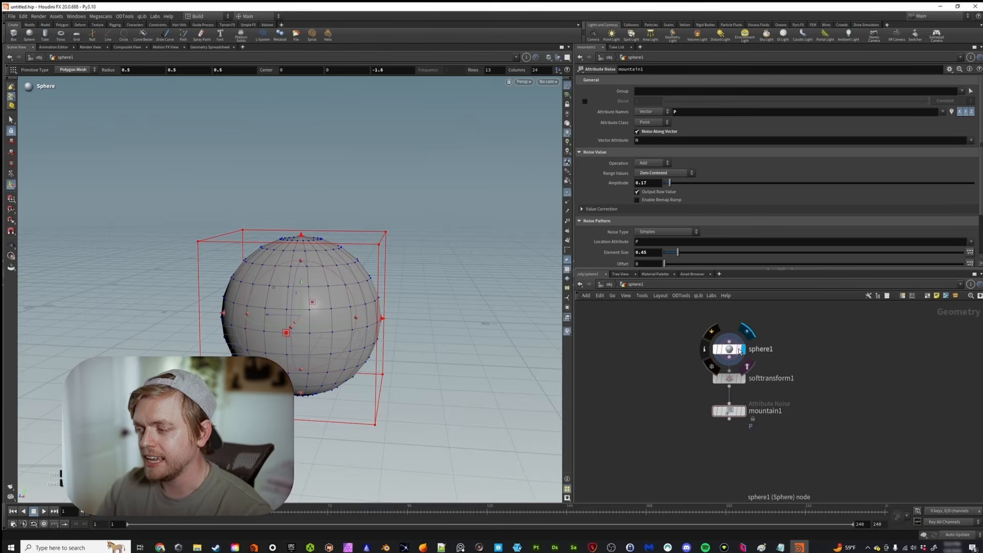
pyautogui.click(738, 351)
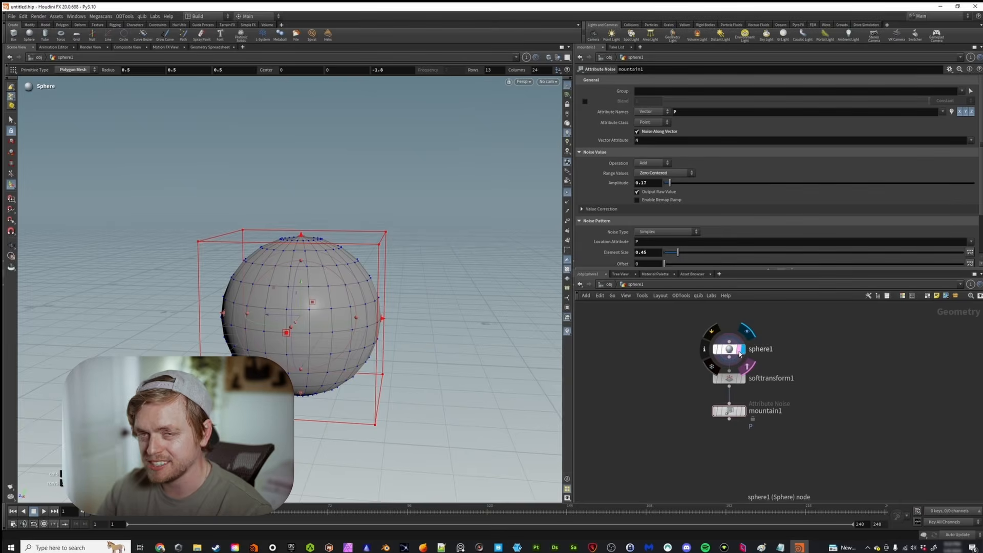
pyautogui.click(740, 382)
pyautogui.keyDown('alt'); pyautogui.moveTo(288, 204); pyautogui.dragTo(339, 221); pyautogui.keyUp('alt')
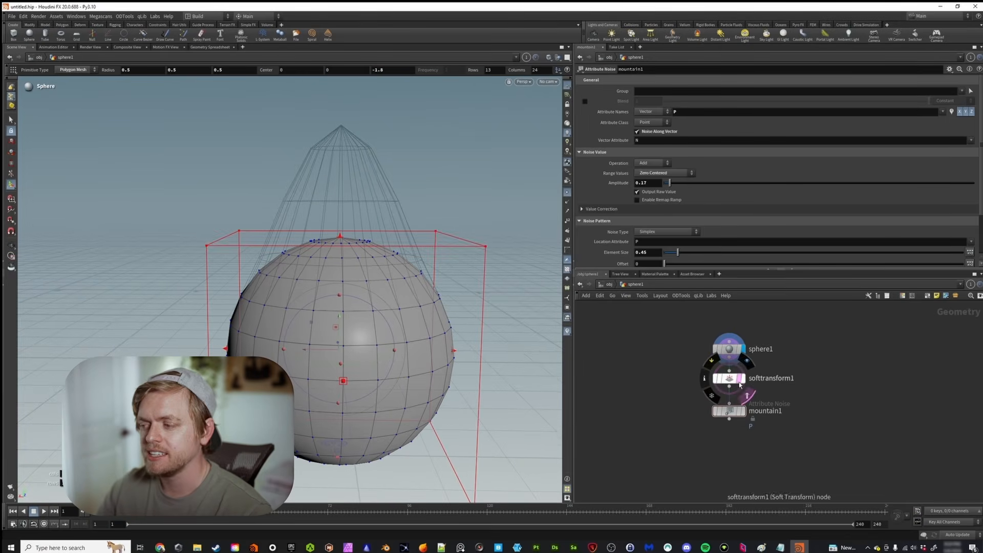
pyautogui.click(740, 412)
pyautogui.click(740, 379)
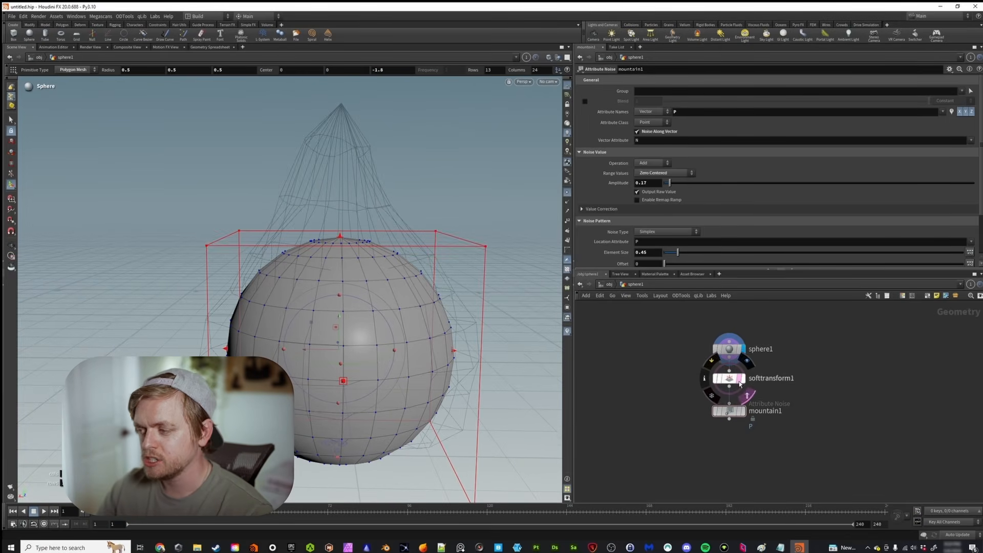
pyautogui.keyDown('alt'); pyautogui.moveTo(334, 236); pyautogui.dragTo(300, 222, button='middle'); pyautogui.keyUp('alt')
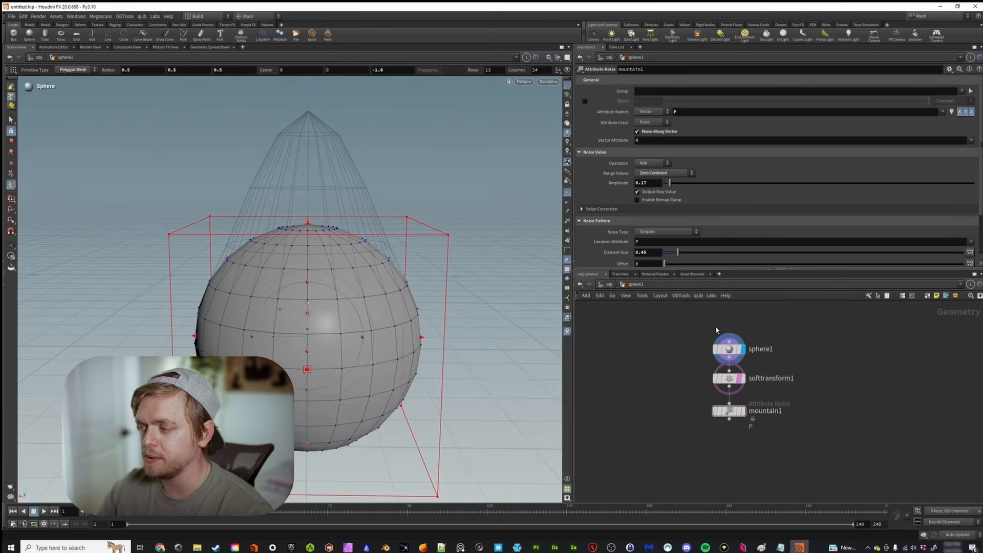
# Set the display flag on softtransform1, with the template flag active only on mountain1
pyautogui.click(744, 377)
pyautogui.click(740, 349)
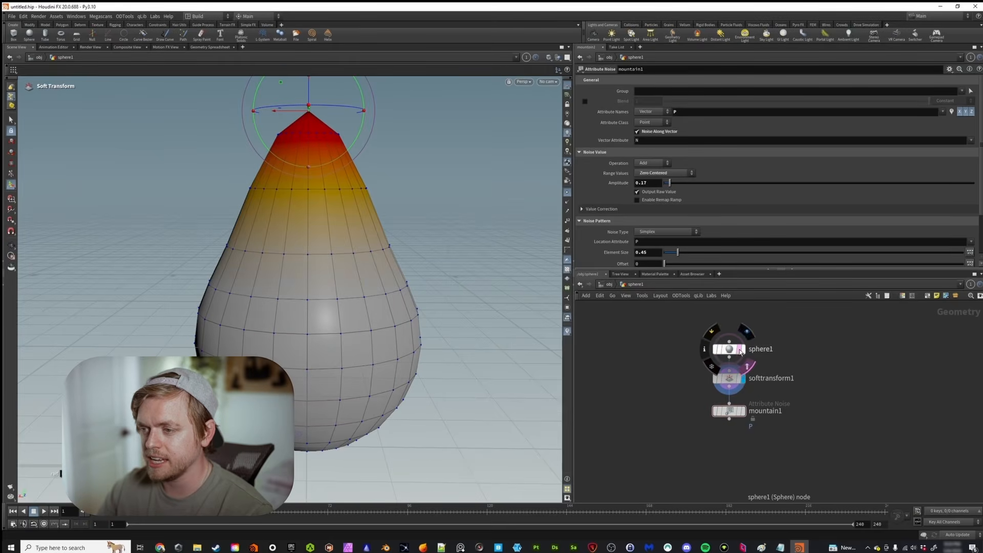
pyautogui.click(740, 412)
pyautogui.keyDown('alt'); pyautogui.moveTo(358, 225); pyautogui.dragTo(312, 218); pyautogui.keyUp('alt')
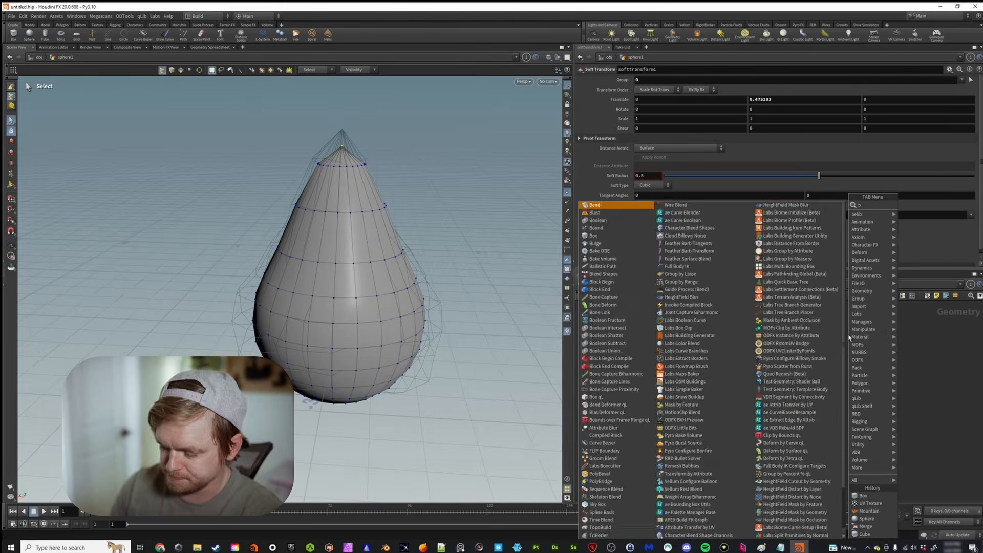
# Add a Box node to the network and place it beside sphere1
pyautogui.write('ox')
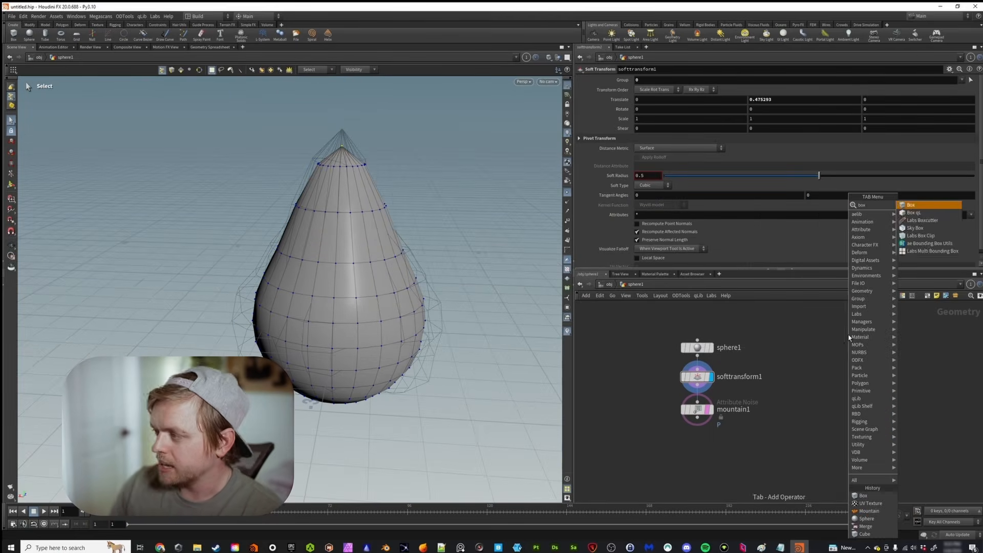
pyautogui.press('Return')
pyautogui.click(821, 350)
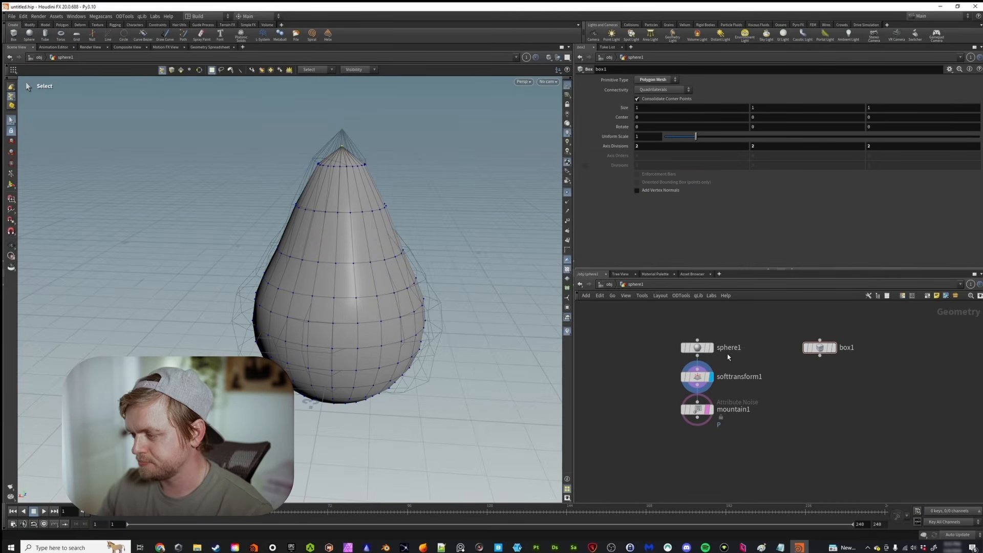
pyautogui.keyDown('alt'); pyautogui.moveTo(385, 250); pyautogui.dragTo(357, 242, button='middle'); pyautogui.keyUp('alt')
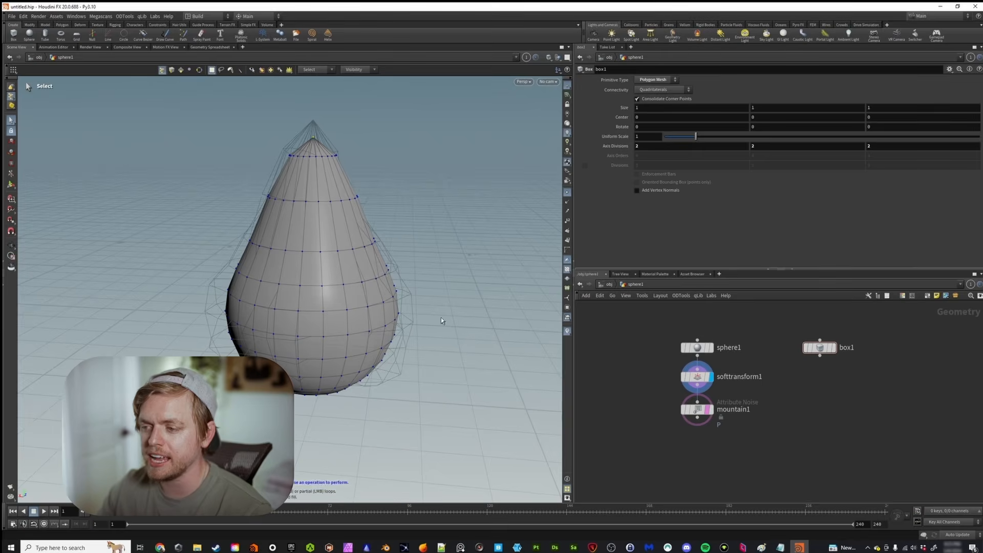
# Turn on the template flag of box1 and set its Center X to 2, trying both shaded and wireframe templates
pyautogui.click(696, 410)
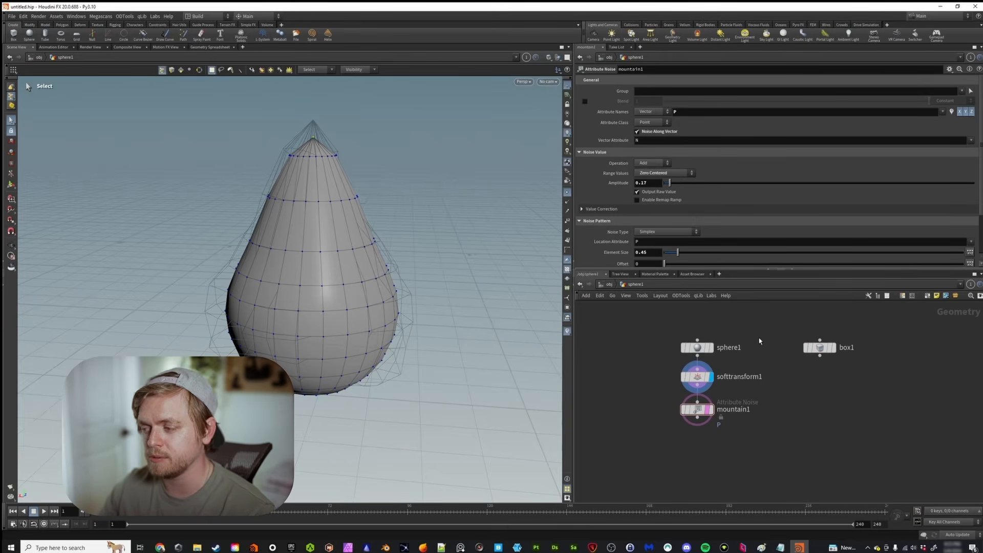
pyautogui.click(830, 351)
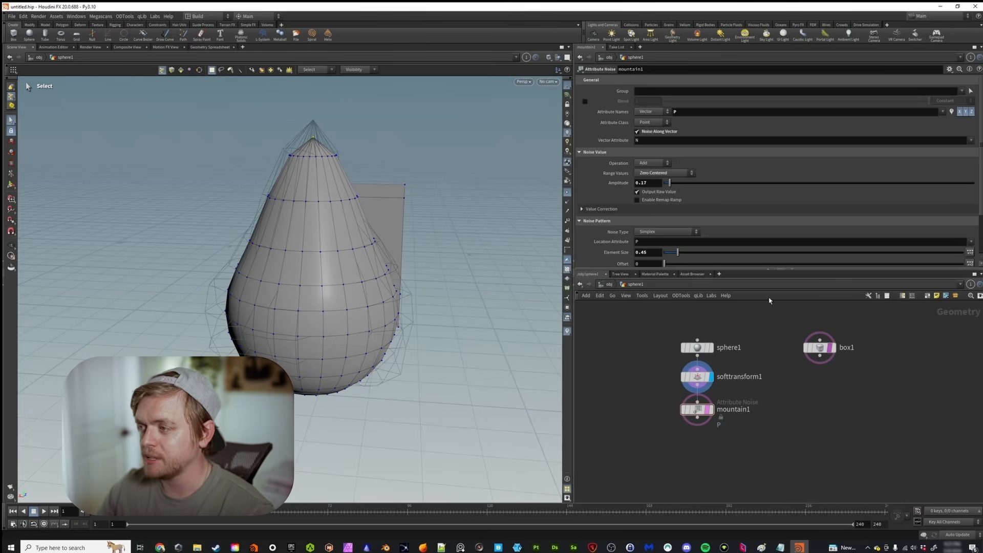
pyautogui.click(820, 347)
pyautogui.moveTo(647, 117); pyautogui.dragTo(744, 126, button='middle')
pyautogui.keyDown('alt'); pyautogui.moveTo(347, 172); pyautogui.dragTo(464, 191, button='middle'); pyautogui.keyUp('alt')
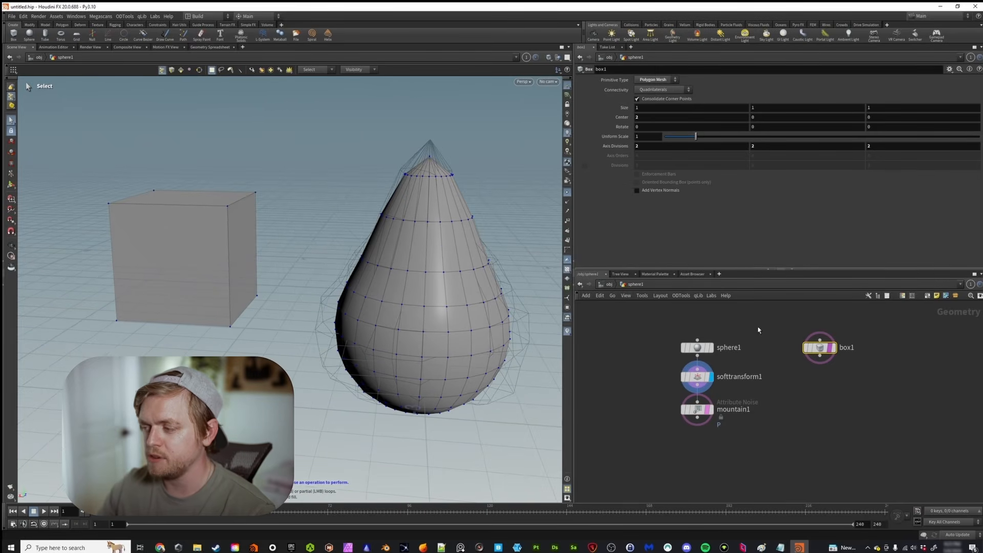
pyautogui.click(830, 351)
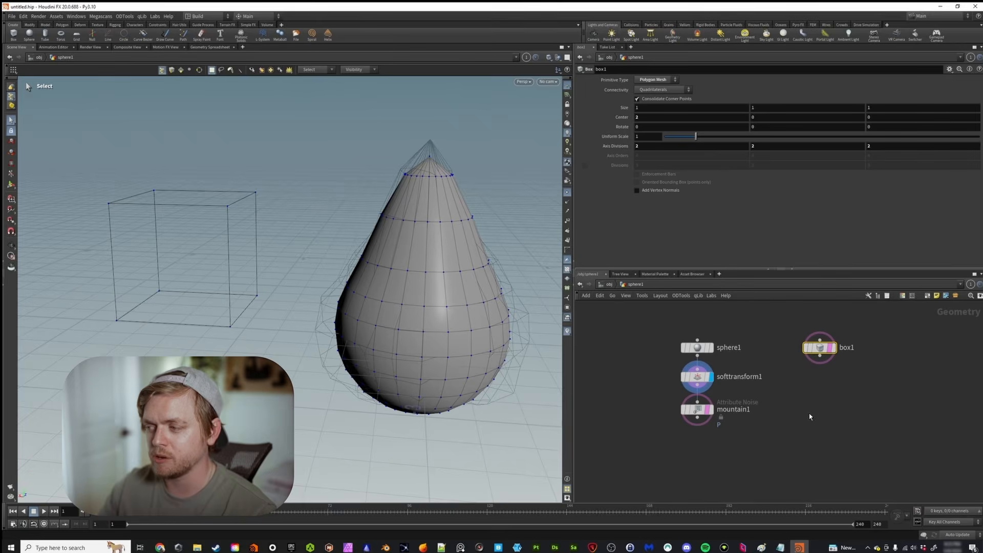
# Switch the templates of mountain1 and box1 back and forth between the shaded selectable form and the wireframe form
pyautogui.moveTo(822, 349)
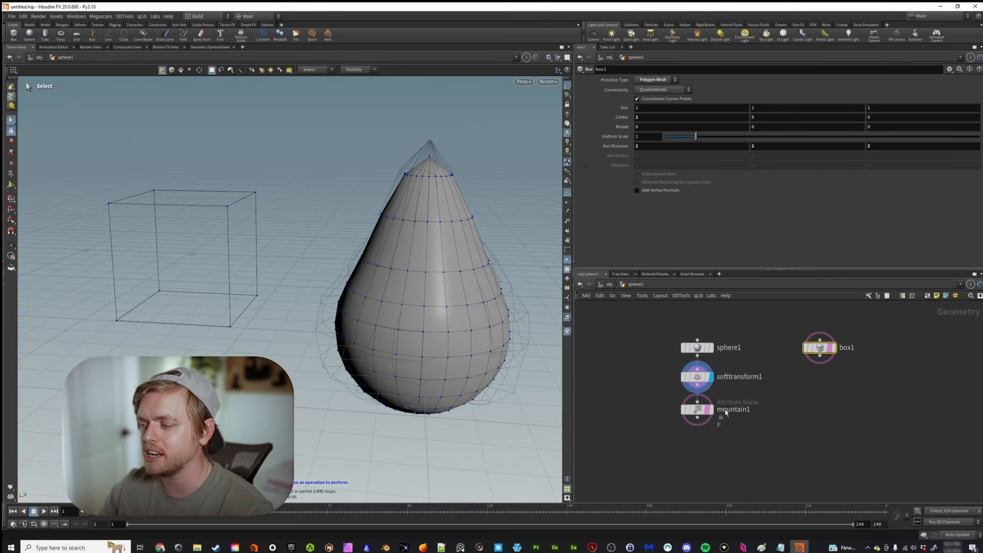
pyautogui.click(710, 409)
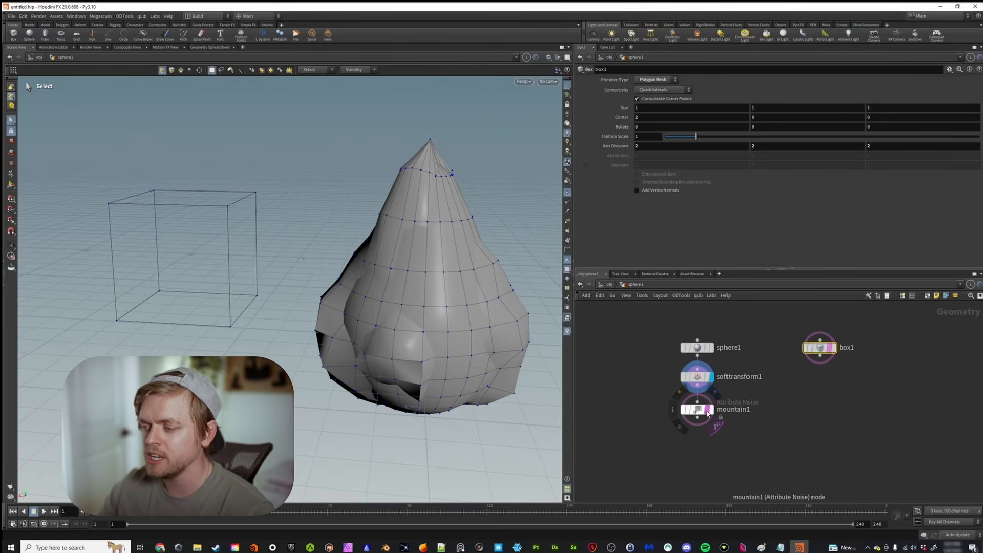
pyautogui.click(831, 351)
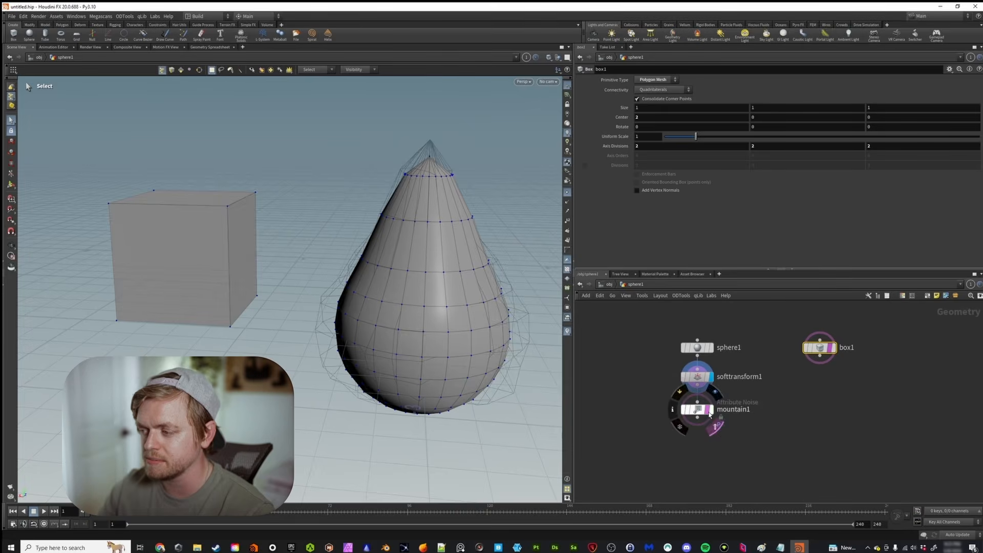
pyautogui.click(710, 415)
pyautogui.click(831, 350)
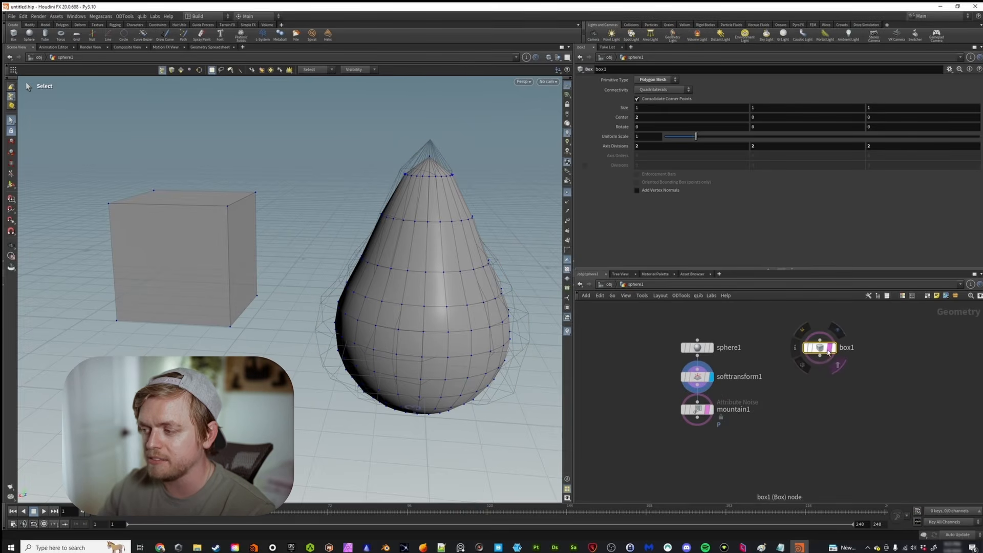
pyautogui.click(709, 409)
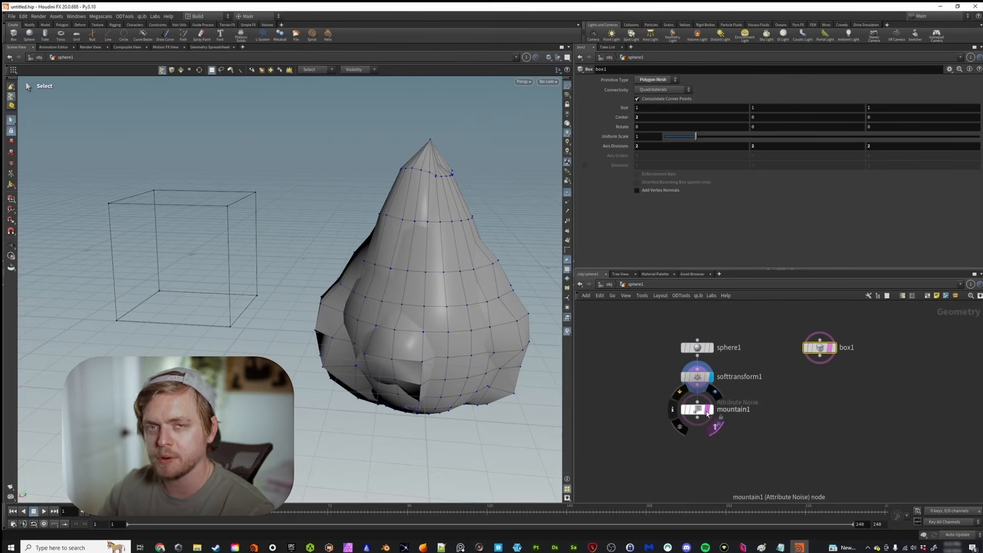
pyautogui.click(832, 348)
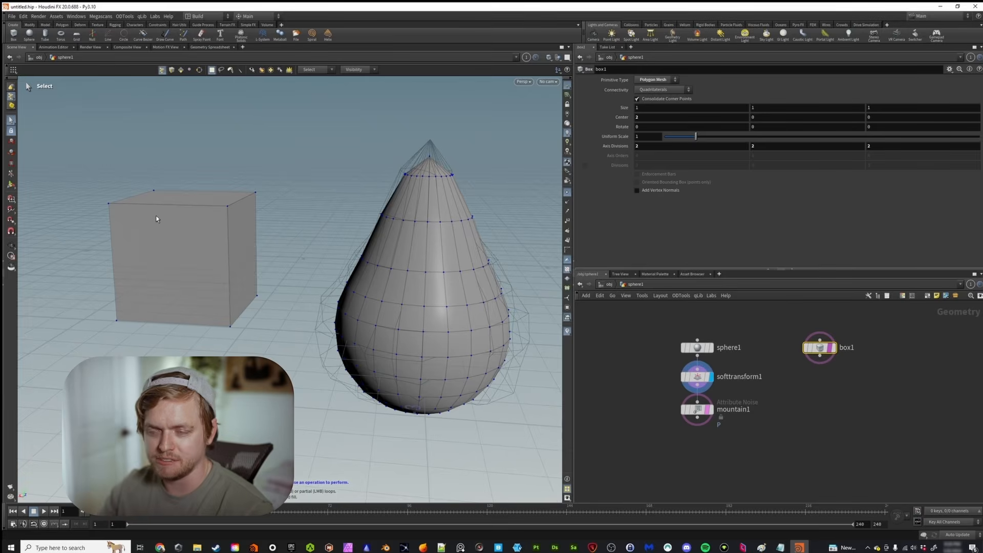
pyautogui.click(710, 409)
# Move the display flag to mountain1 and try box1's template flag in its shaded and wireframe forms
pyautogui.click(710, 378)
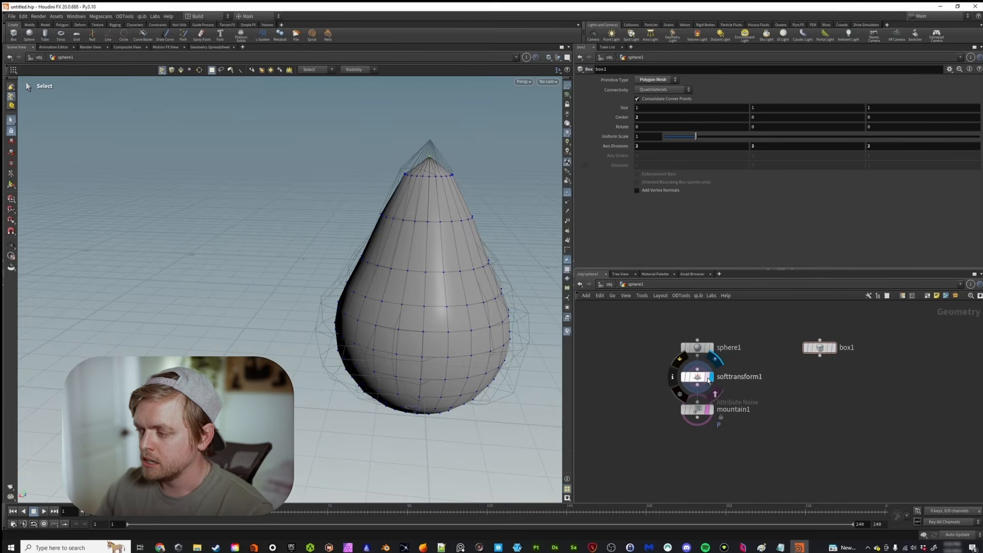
pyautogui.click(711, 411)
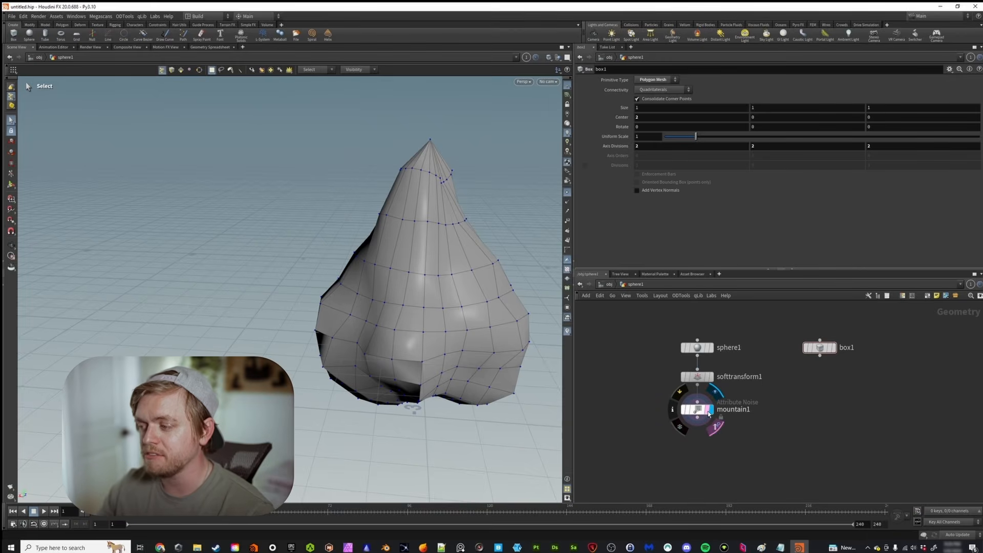
pyautogui.click(834, 352)
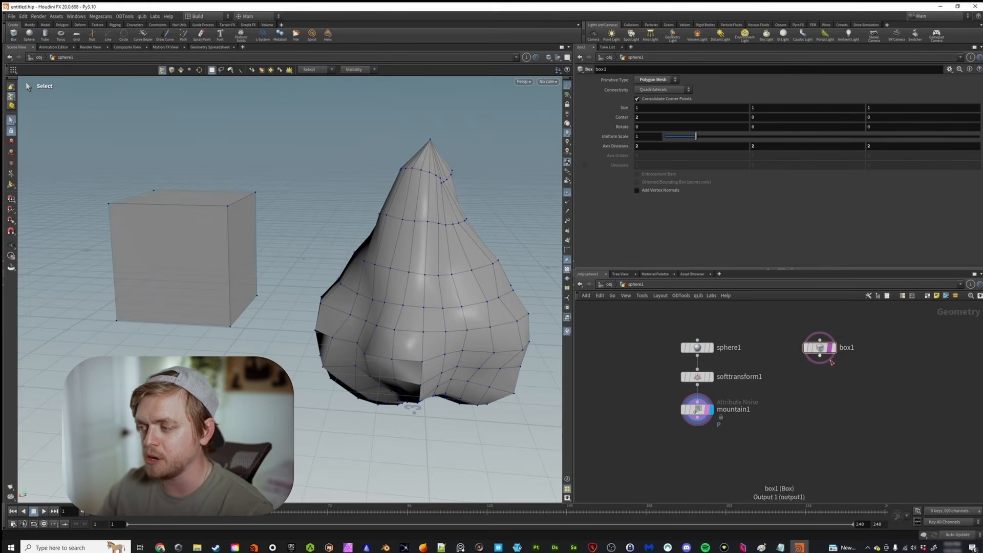
pyautogui.click(831, 351)
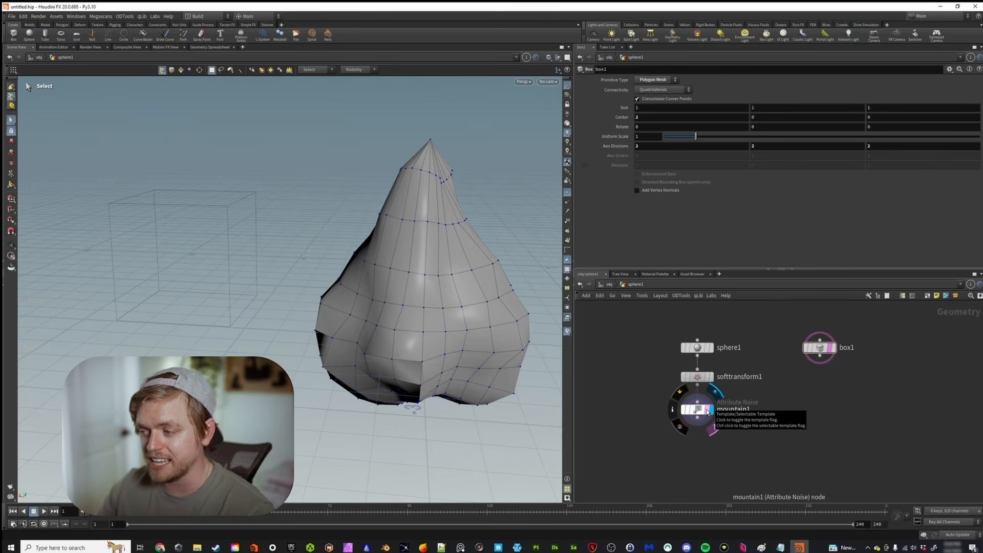
pyautogui.click(708, 411)
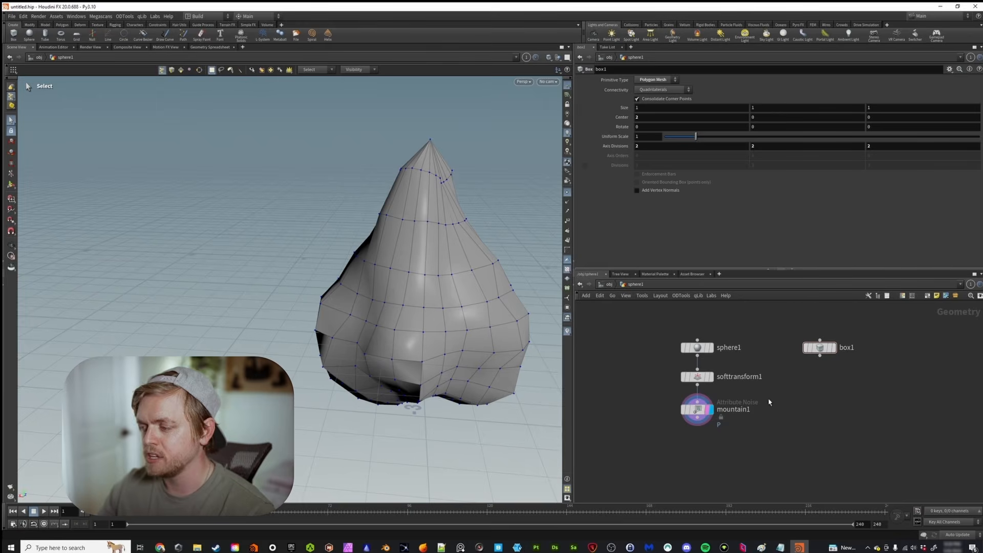
# Move the mountain1 node slightly lower in the network and set its Amplitude to 0.2
pyautogui.moveTo(709, 410); pyautogui.dragTo(706, 388, button='middle')
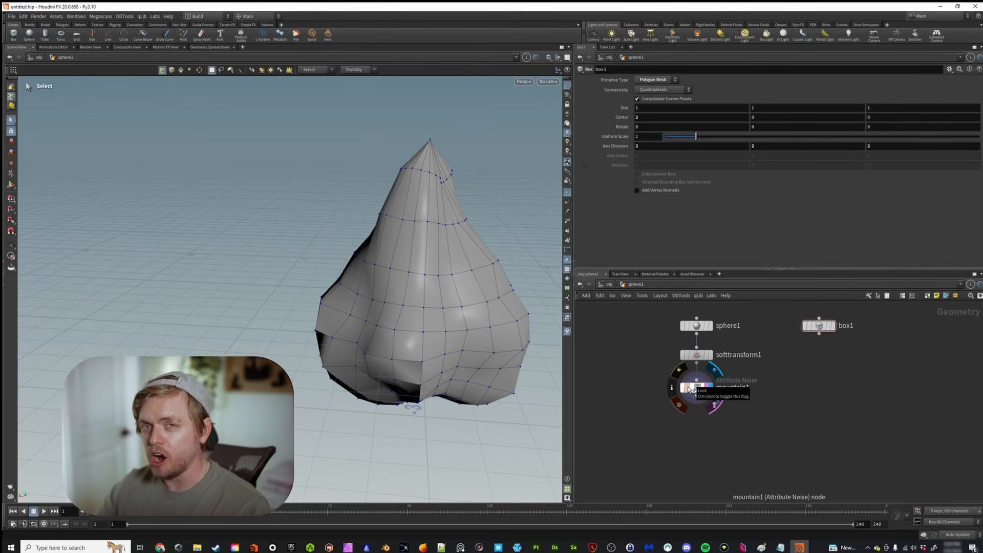
pyautogui.moveTo(690, 389); pyautogui.dragTo(687, 401)
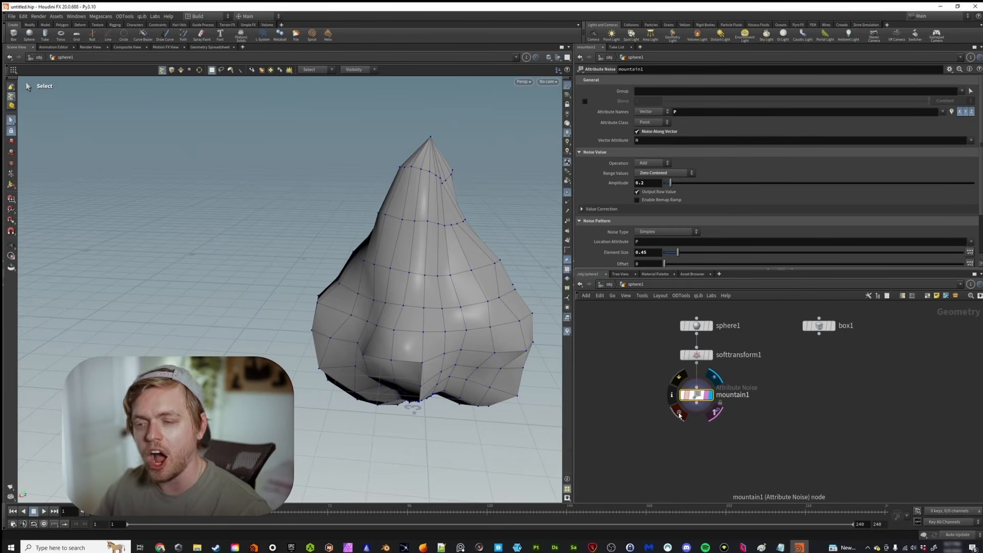
# Lock the mountain1 node and set its Amplitude to 3.28
pyautogui.click(680, 415)
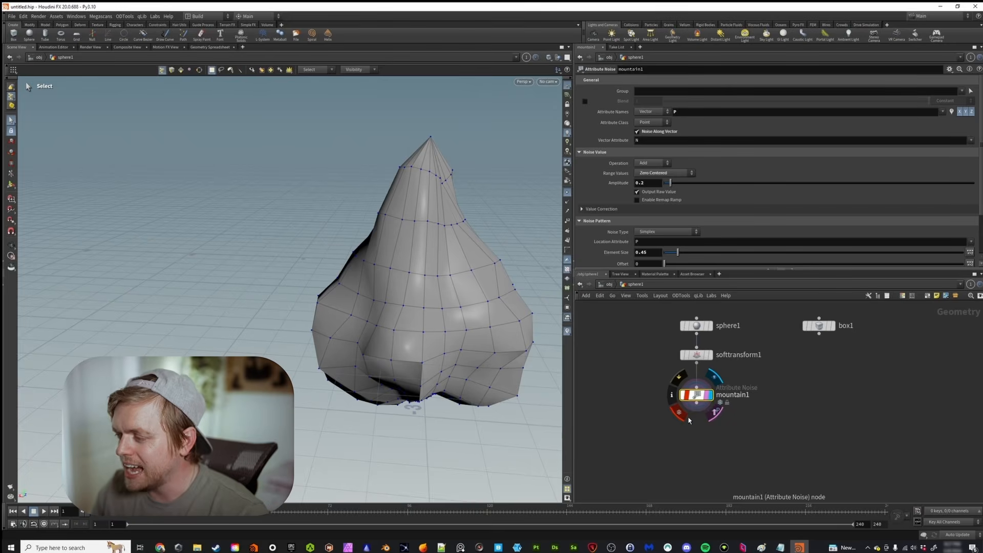
pyautogui.moveTo(670, 183); pyautogui.dragTo(766, 184)
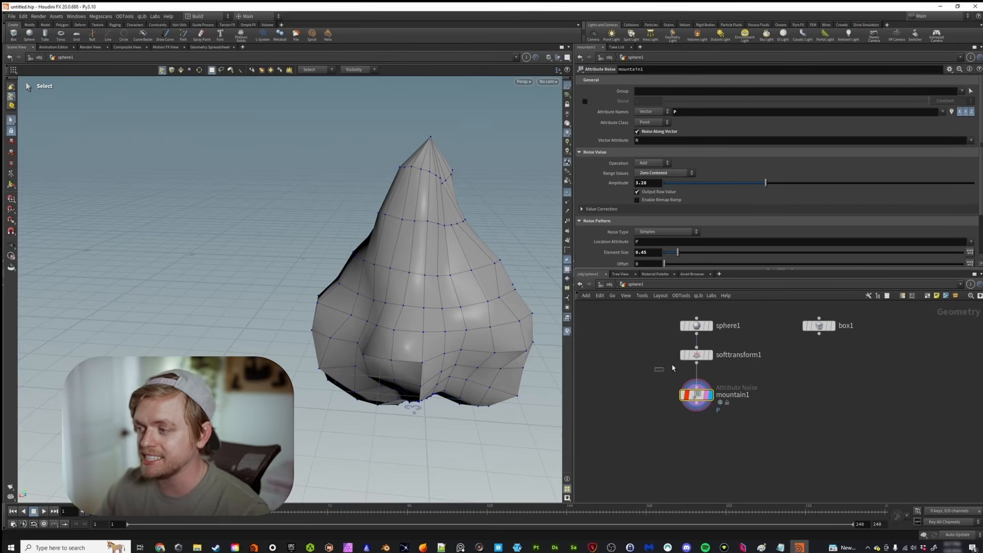
# Try changing the Soft Radius of softtransform1 while mountain1 is locked, alternating the selection between the two nodes
pyautogui.click(696, 355)
pyautogui.moveTo(718, 177); pyautogui.dragTo(818, 181)
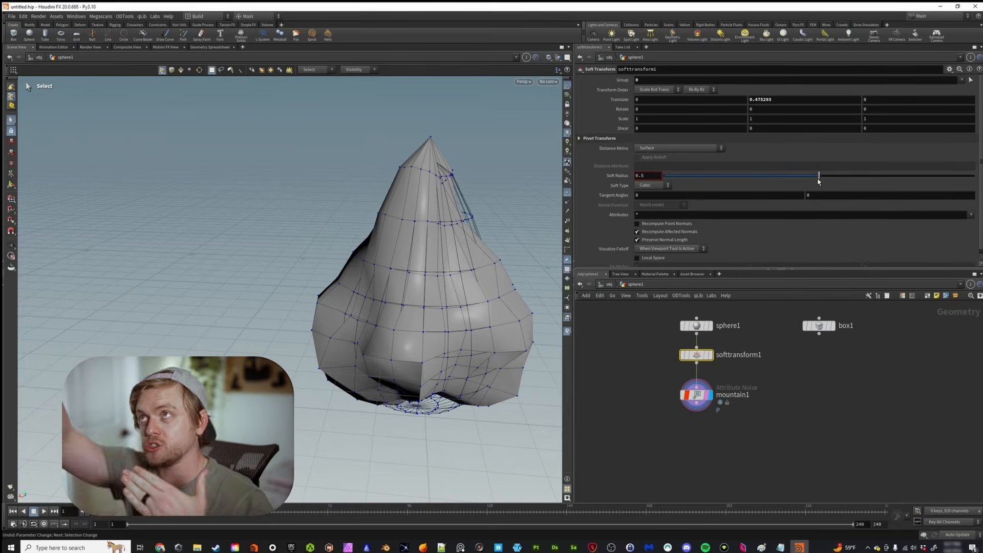
pyautogui.click(696, 395)
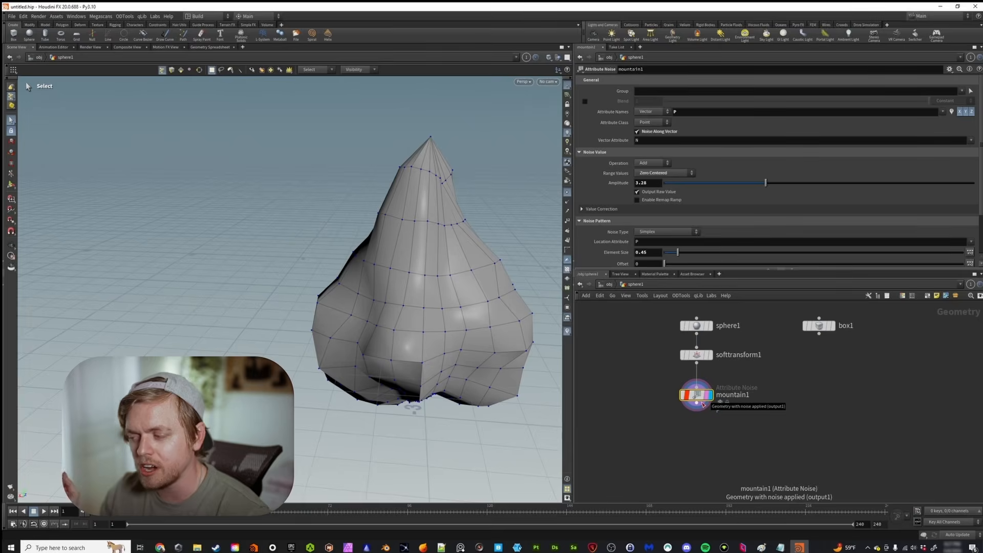
pyautogui.click(688, 355)
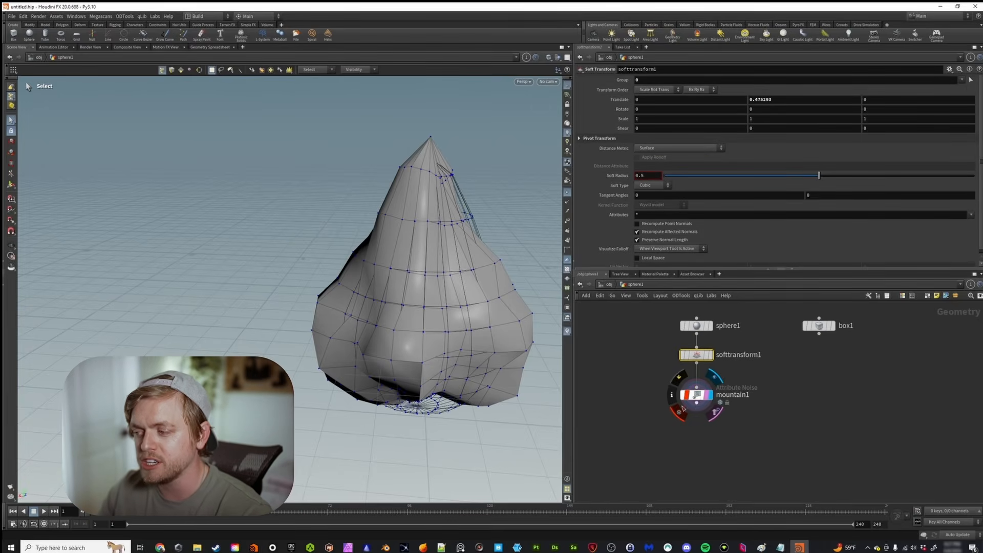
# Set mountain1's Amplitude to 4.35 and unlock the node, discarding its locked changes
pyautogui.click(696, 394)
pyautogui.moveTo(766, 183); pyautogui.dragTo(798, 183)
pyautogui.click(680, 412)
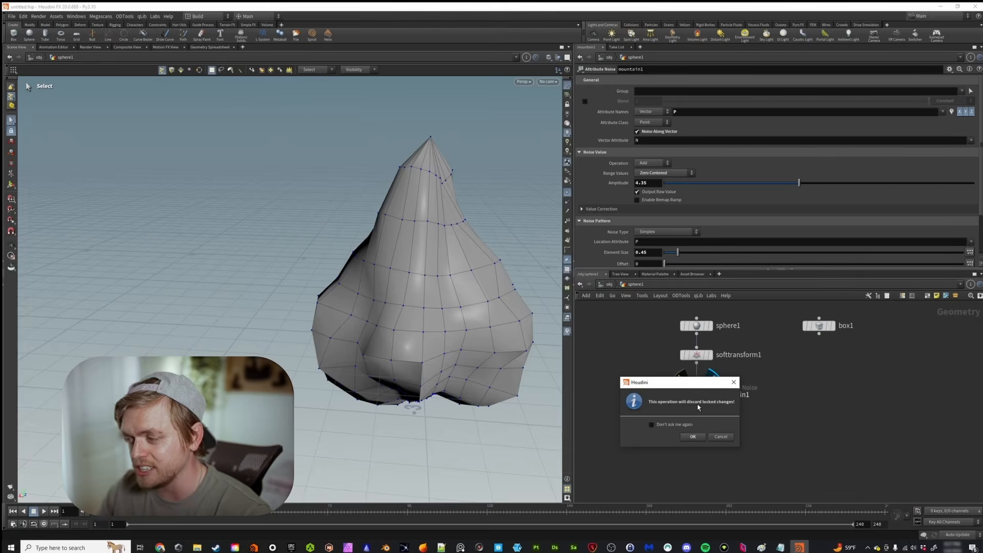
pyautogui.click(693, 437)
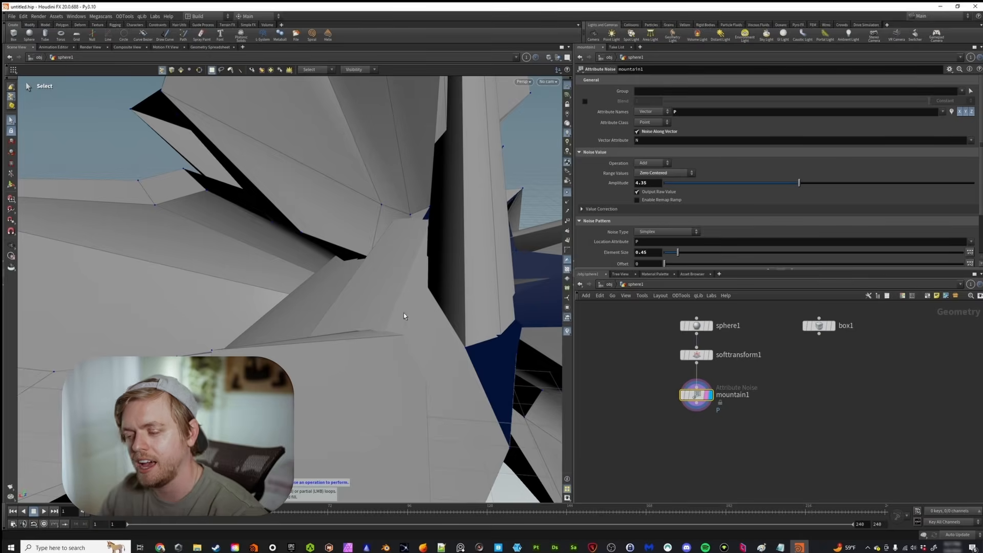
# Lower the Amplitude of mountain1 to 0.14
pyautogui.keyDown('alt'); pyautogui.scroll(-4, 382, 243); pyautogui.keyUp('alt')
pyautogui.moveTo(382, 243); pyautogui.dragTo(338, 255)
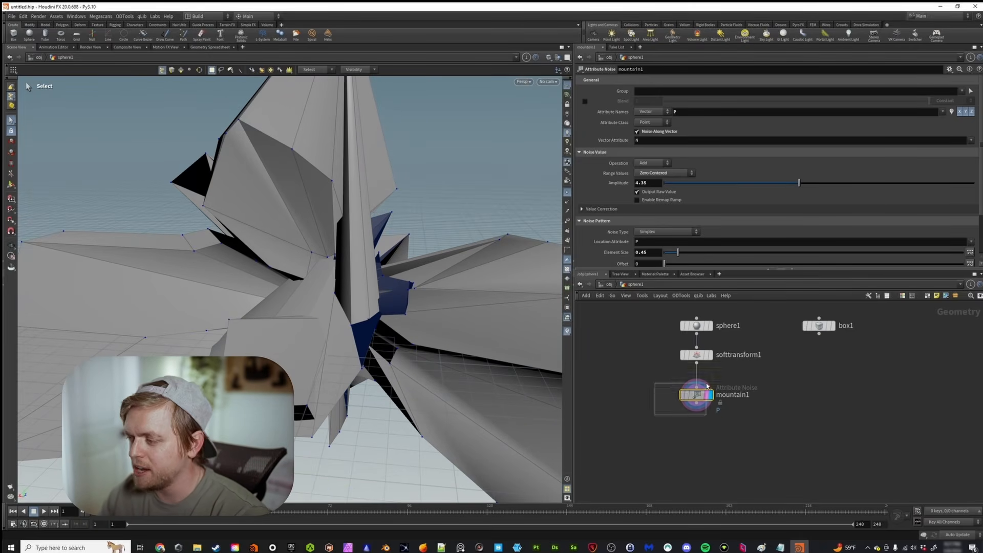
pyautogui.moveTo(712, 183); pyautogui.dragTo(713, 188)
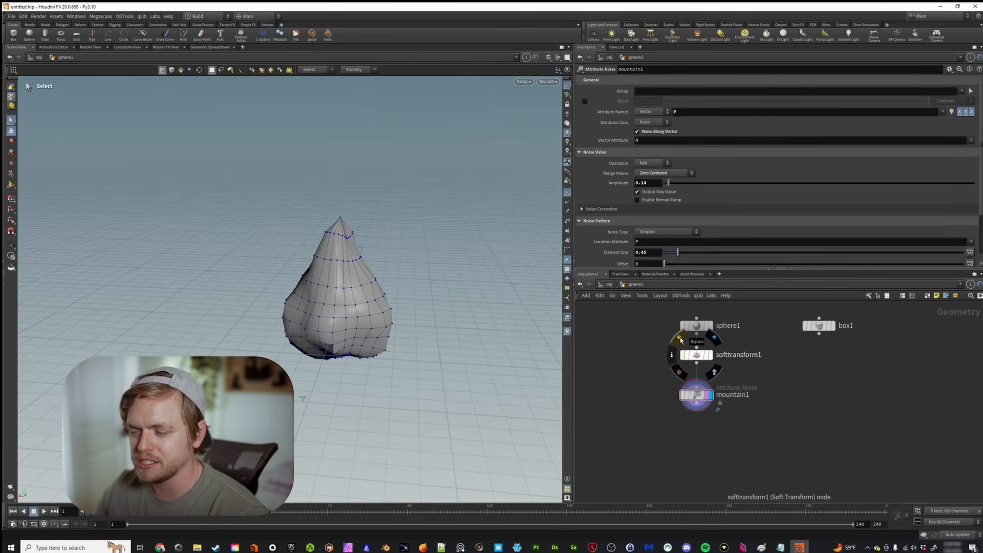
# Select softtransform1 and switch its bypass flag on and off repeatedly to compare the shape with and without it
pyautogui.click(696, 358)
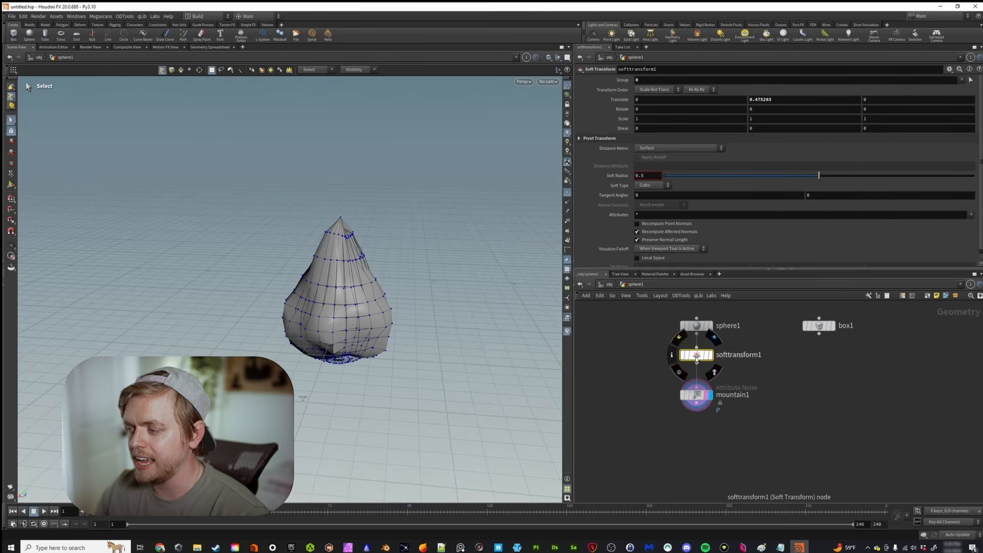
pyautogui.click(682, 355)
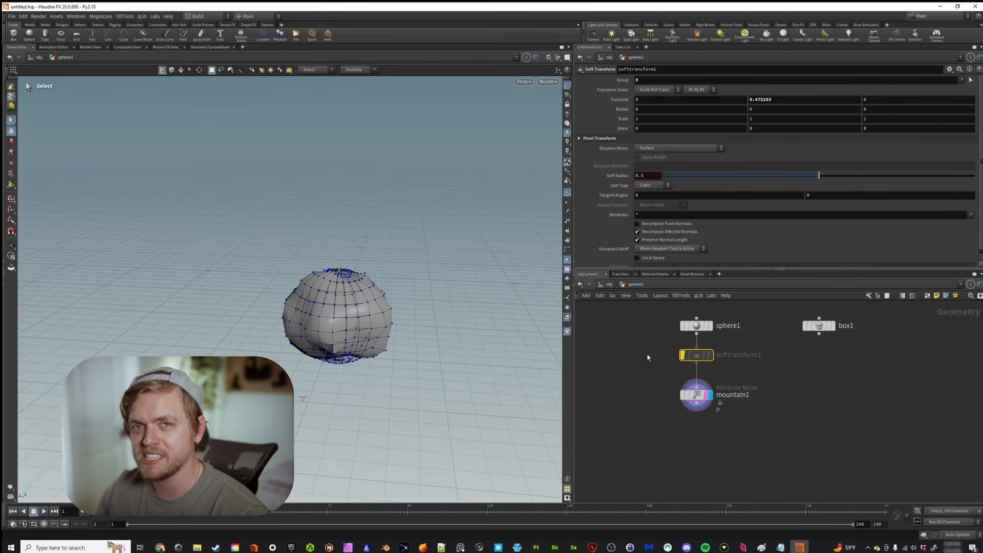
pyautogui.moveTo(767, 335); pyautogui.dragTo(776, 367, button='middle')
pyautogui.click(688, 389)
pyautogui.click(688, 389)
pyautogui.click(688, 390)
pyautogui.click(688, 389)
pyautogui.click(688, 389)
pyautogui.click(688, 389)
pyautogui.click(688, 389)
pyautogui.click(688, 389)
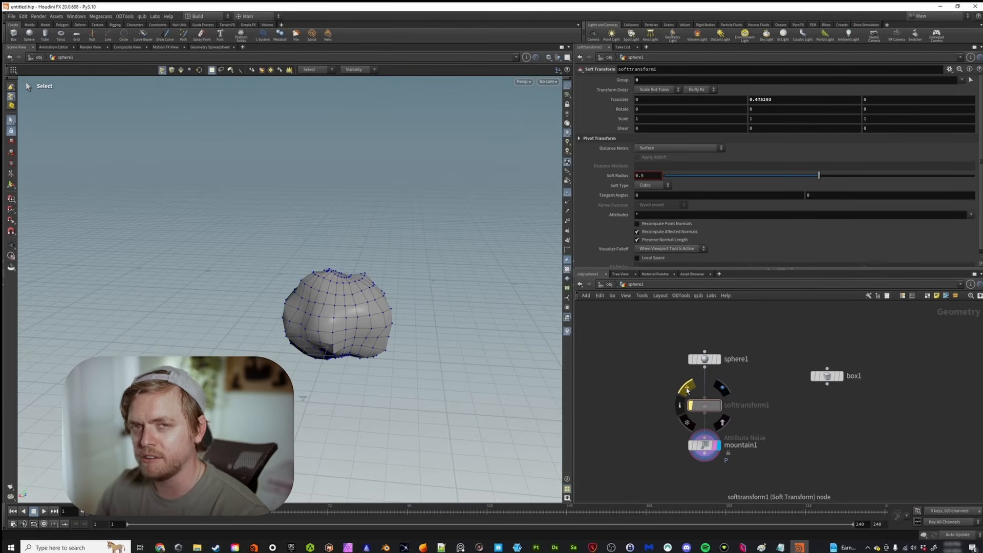
pyautogui.click(687, 389)
# Toggle the bypass of softtransform1 several more times and leave the node bypassed
pyautogui.moveTo(640, 385); pyautogui.dragTo(749, 420)
pyautogui.moveTo(709, 408)
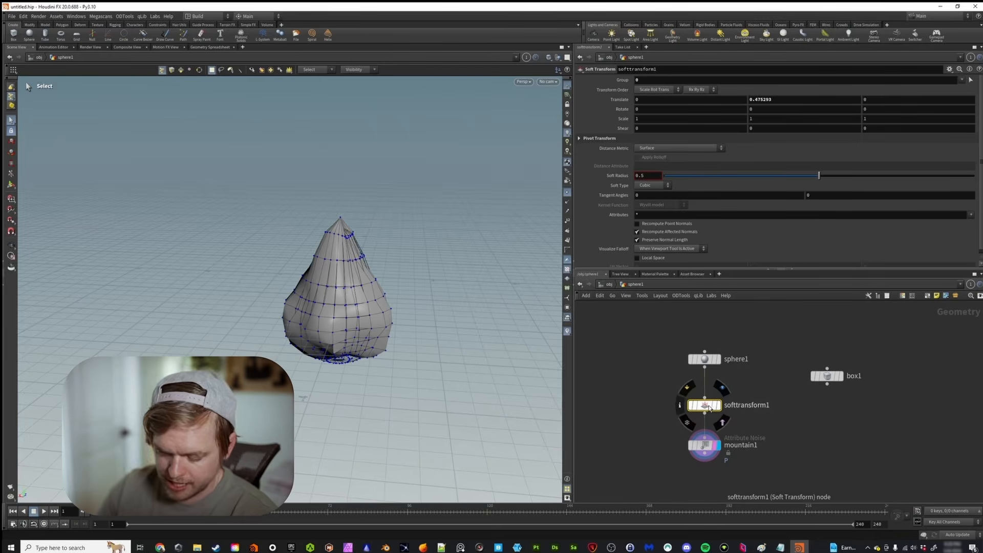
pyautogui.press('q')
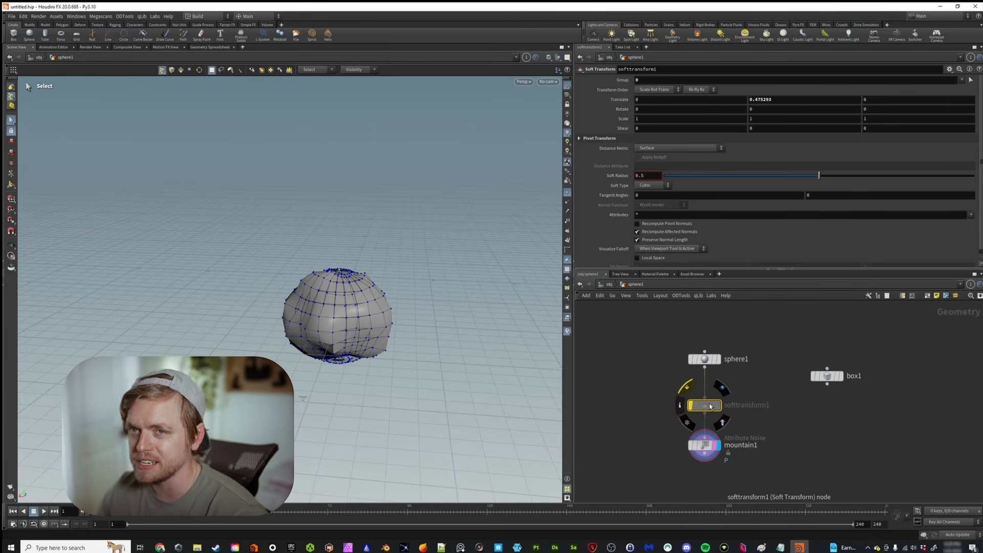
pyautogui.press('q')
pyautogui.press('q')
pyautogui.press('q')
pyautogui.press('q')
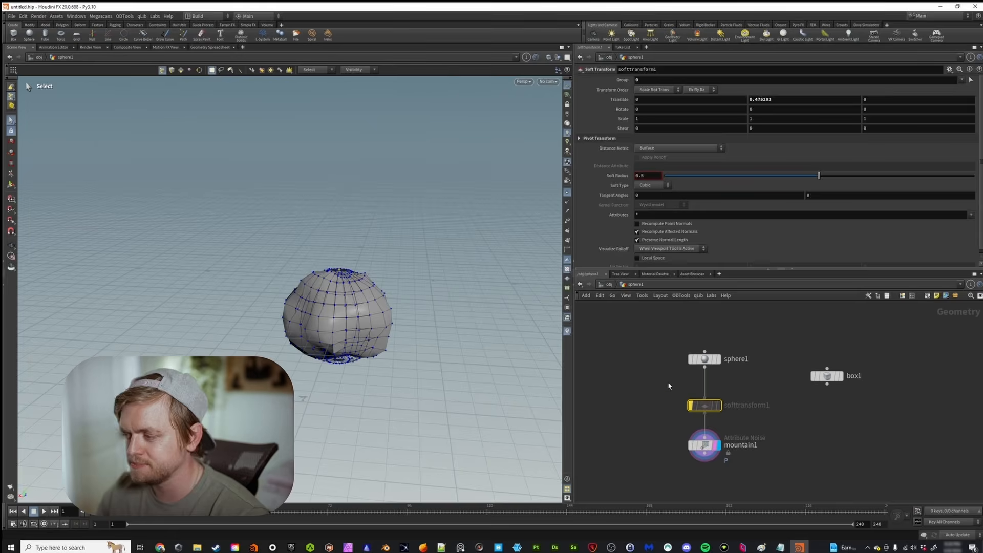
# Move the display flag to sphere1, and return the display and template flags to mountain1
pyautogui.click(718, 359)
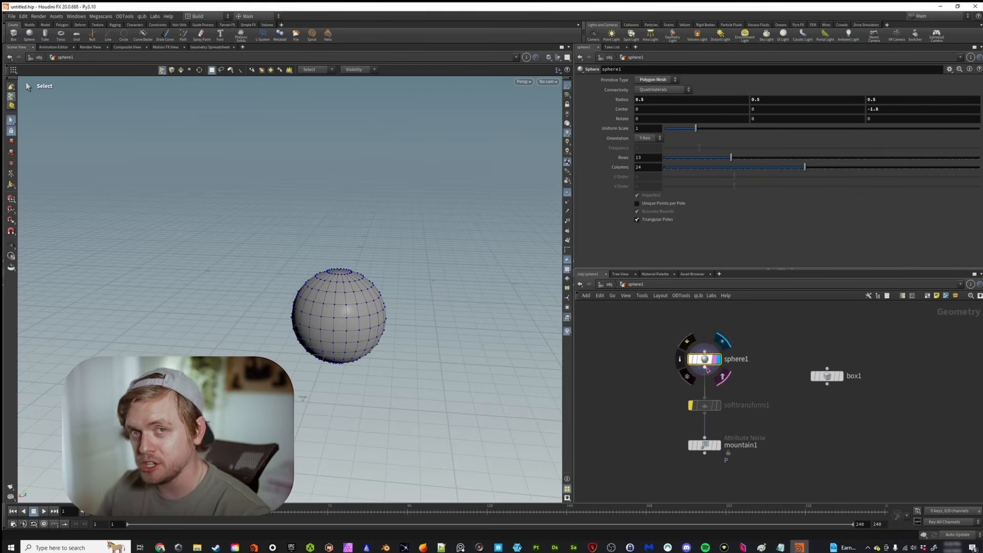
pyautogui.click(735, 449)
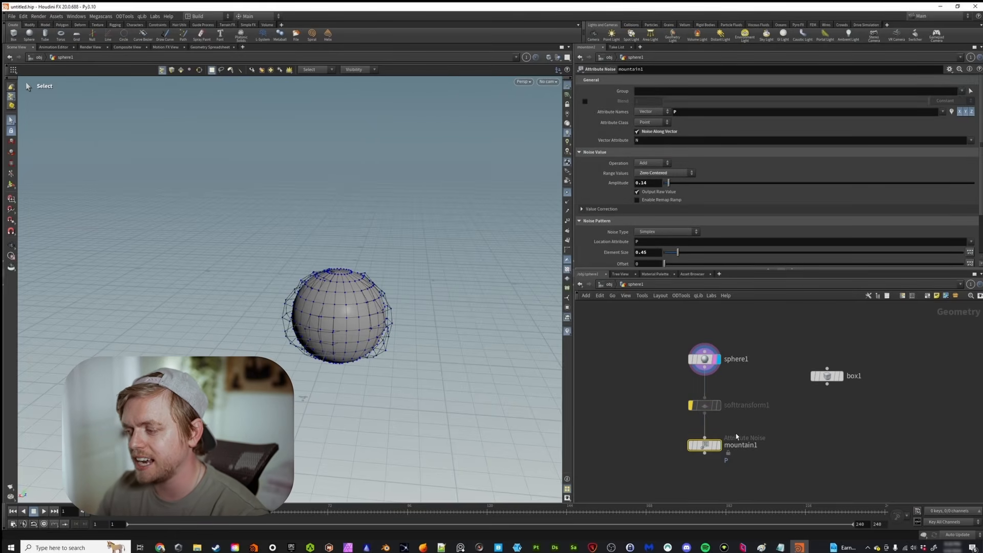
pyautogui.press('r')
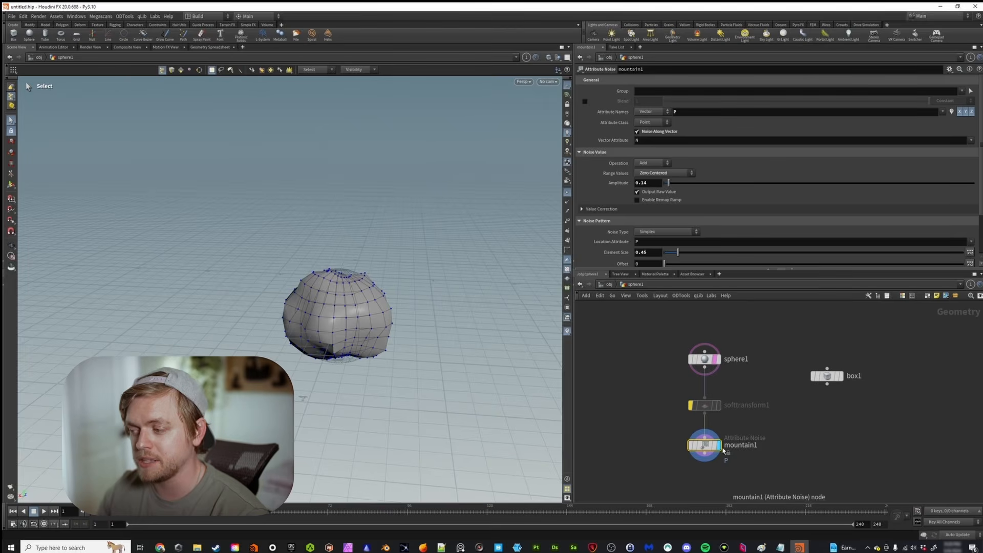
pyautogui.press('e')
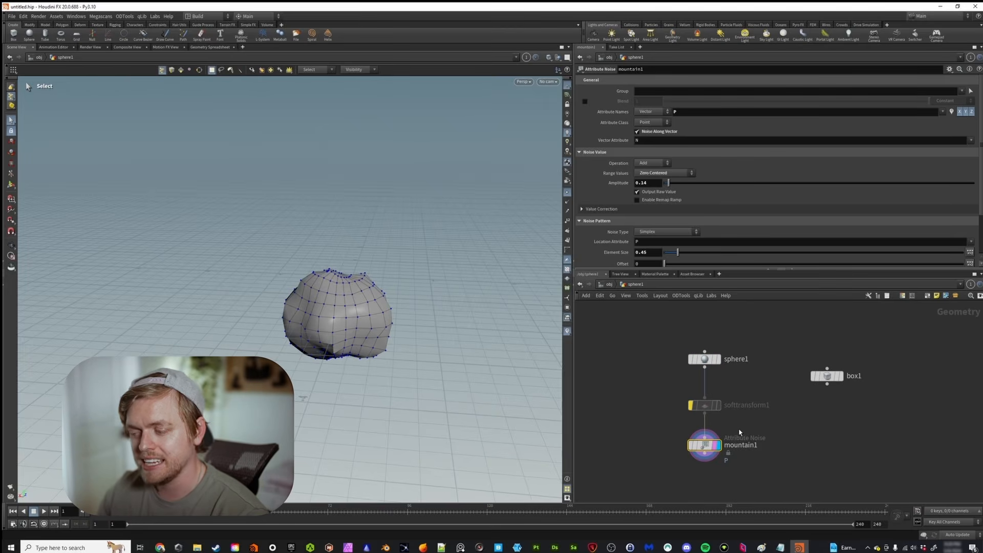
# Move the template flag to box1 and to sphere1, and return it to mountain1
pyautogui.moveTo(779, 401); pyautogui.dragTo(847, 367)
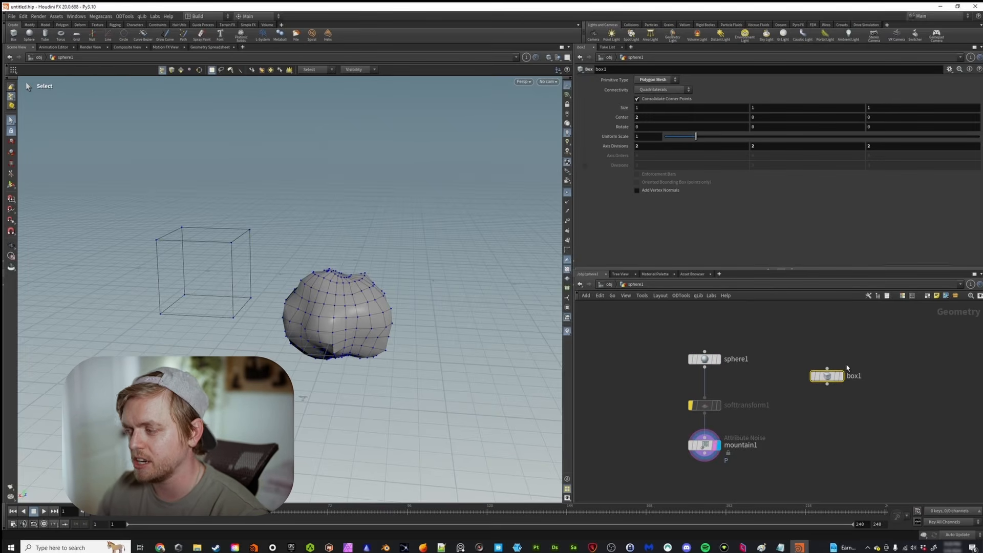
pyautogui.press('e')
pyautogui.click(704, 359)
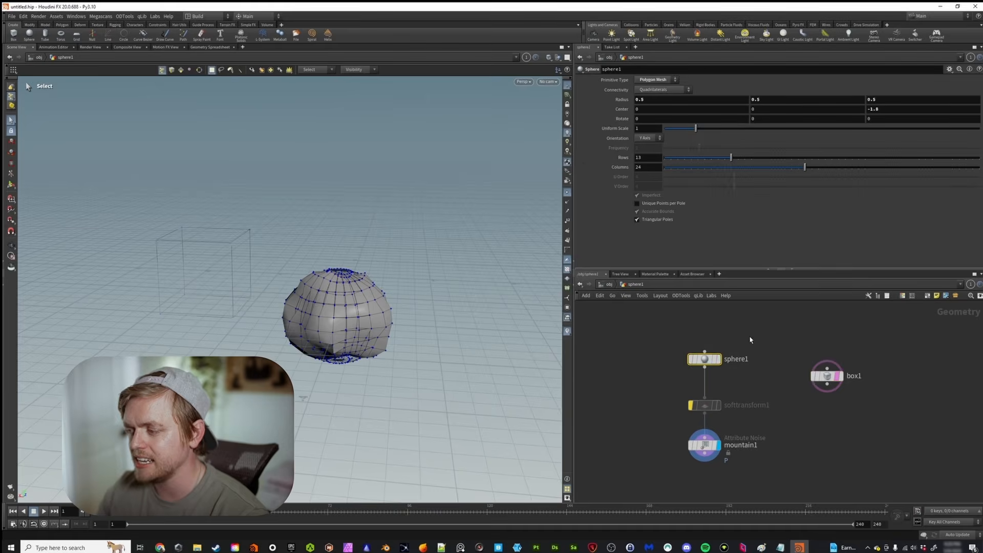
pyautogui.moveTo(787, 357); pyautogui.dragTo(860, 402)
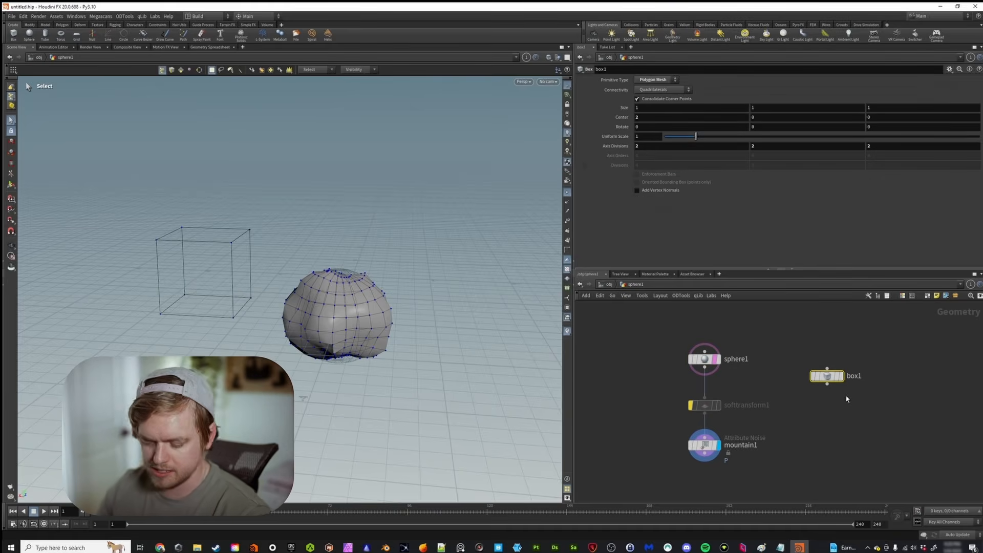
pyautogui.click(712, 444)
pyautogui.press('q')
pyautogui.press('q')
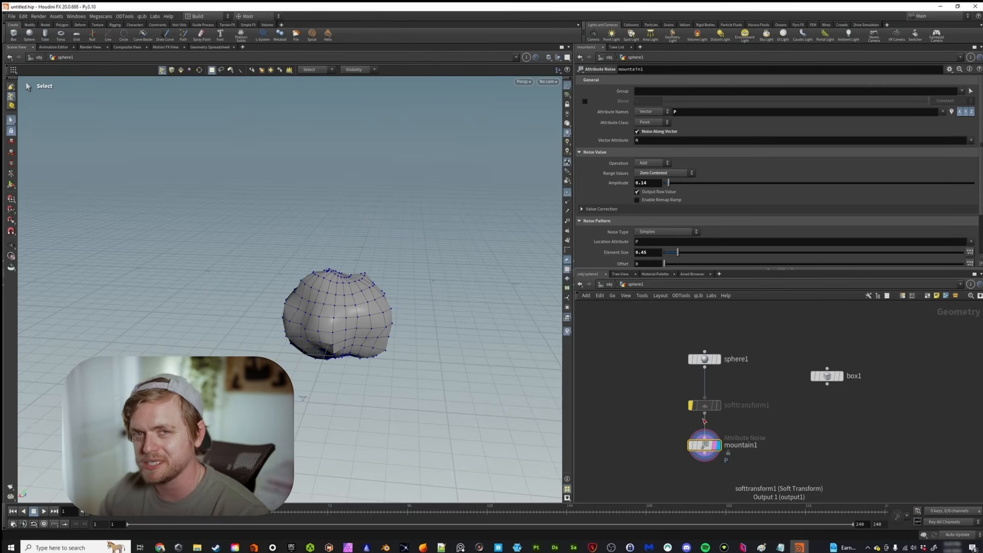
# Turn off the bypass on softtransform1
pyautogui.moveTo(663, 406); pyautogui.dragTo(664, 385, button='middle')
pyautogui.click(714, 387)
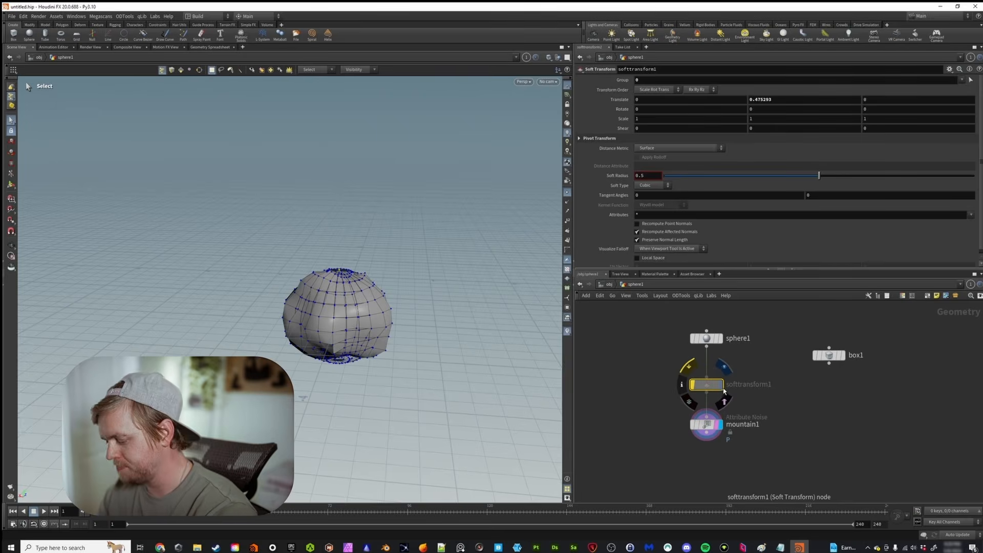
pyautogui.press('q')
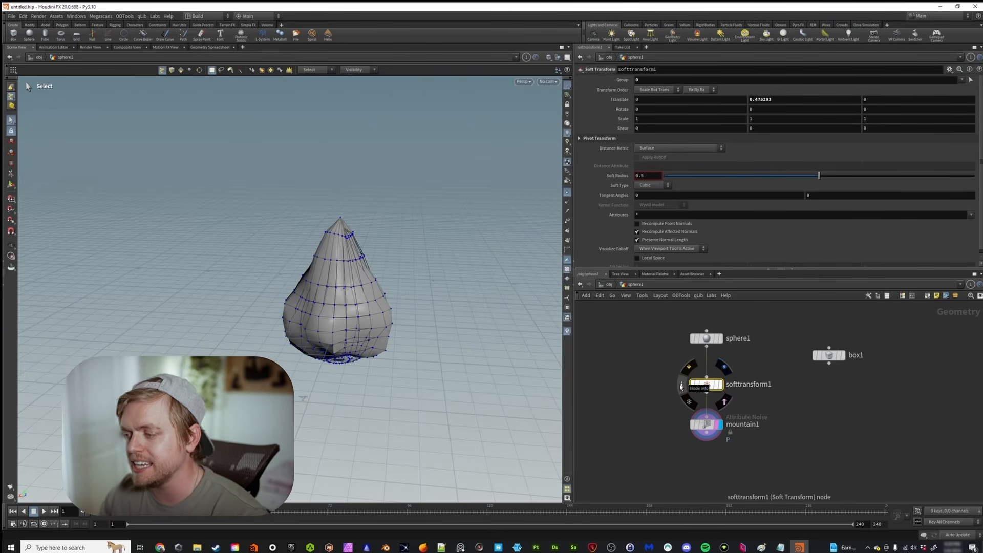
# Open the node info window of mountain1, examine its geometry counts, bounds and attributes, and close it
pyautogui.moveTo(661, 434); pyautogui.dragTo(659, 413, button='middle')
pyautogui.moveTo(683, 404)
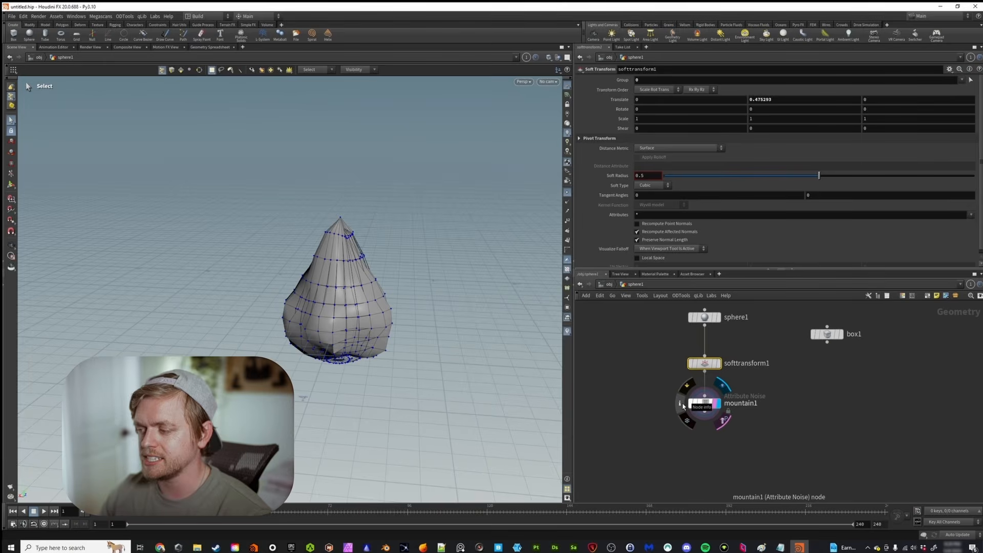
pyautogui.click(683, 404)
pyautogui.moveTo(776, 266); pyautogui.dragTo(501, 180)
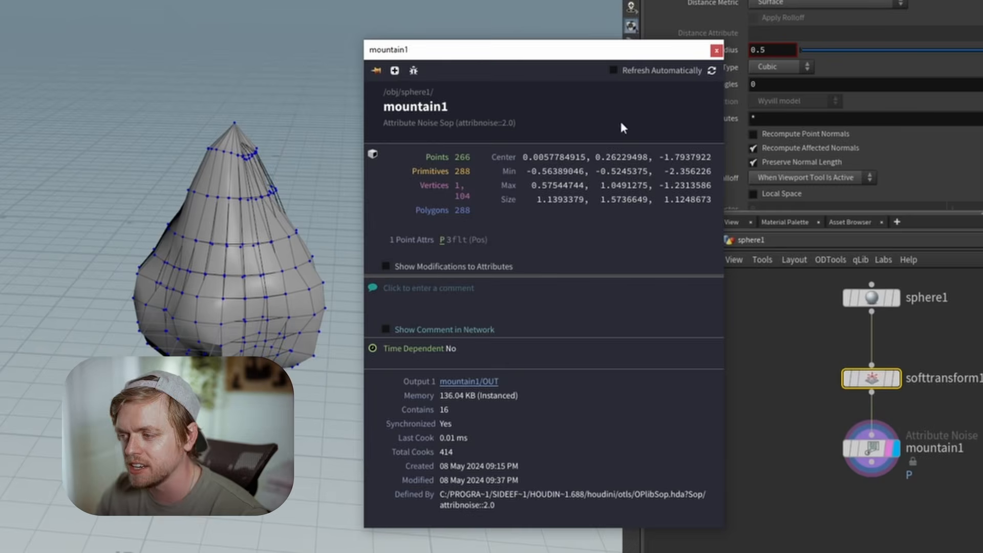
pyautogui.click(716, 56)
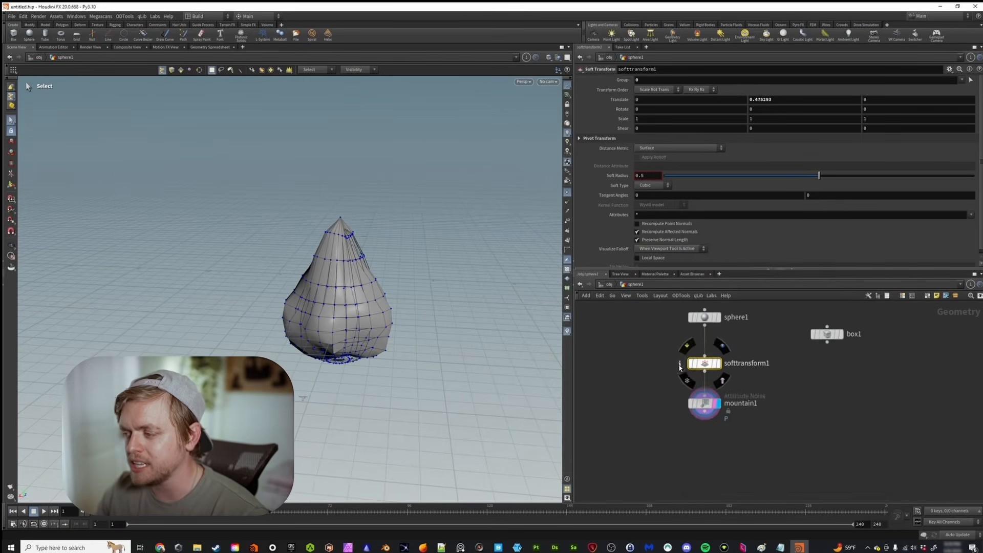
# Open the node info window of softtransform1, move it over the viewport, and close it
pyautogui.click(846, 356)
pyautogui.moveTo(764, 247); pyautogui.dragTo(555, 206)
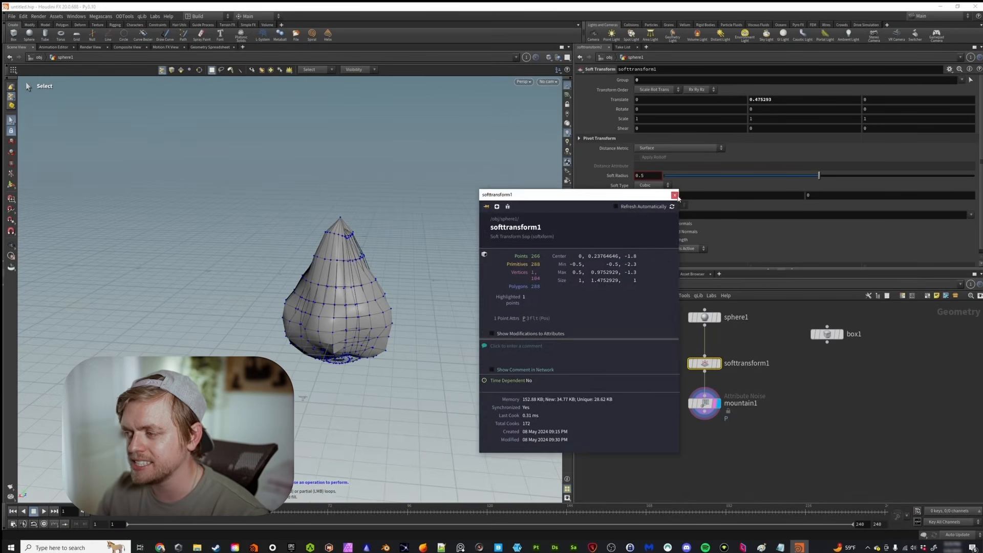
pyautogui.click(677, 199)
# Bring up the temporary node info of softtransform1 several times to examine its geometry details
pyautogui.middleClick(705, 365)
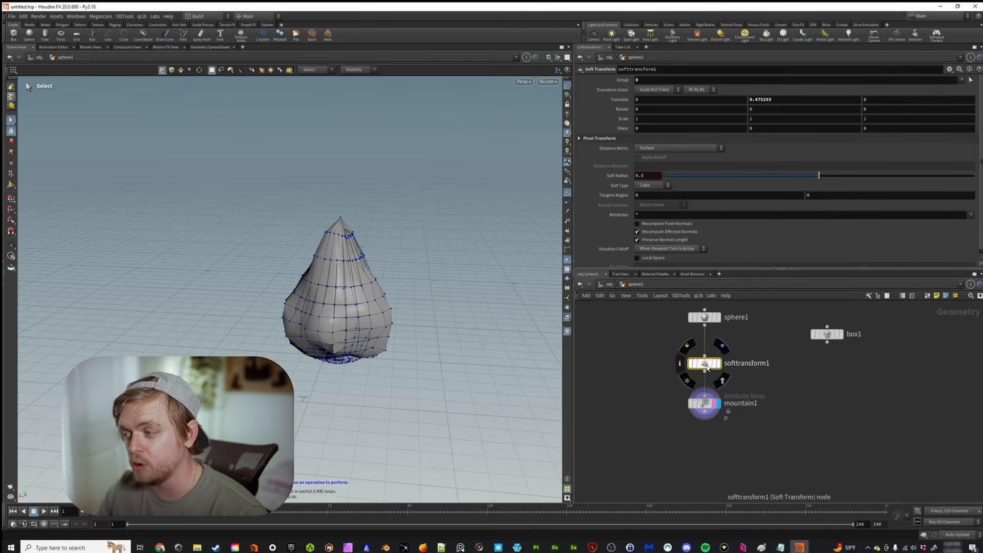
pyautogui.middleClick(707, 368)
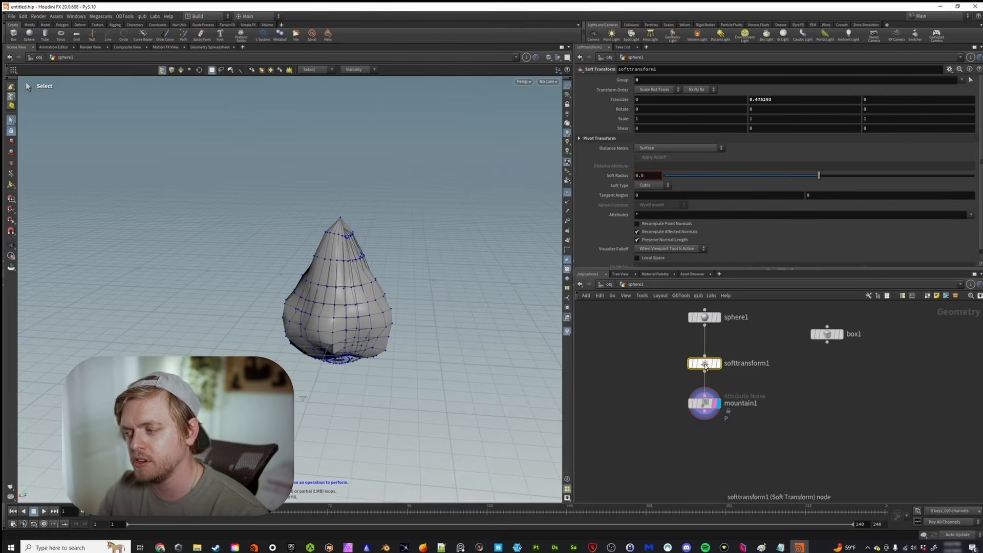
pyautogui.middleClick(705, 367)
pyautogui.middleClick(706, 367)
pyautogui.middleClick(705, 367)
pyautogui.middleClick(705, 366)
# Bypass mountain1, examine its node info, and turn the bypass off again
pyautogui.scroll(-3, 689, 365)
pyautogui.moveTo(661, 377)
pyautogui.mouseDown(button='middle')
pyautogui.moveTo(667, 345)
pyautogui.moveTo(644, 379)
pyautogui.mouseUp(button='middle')
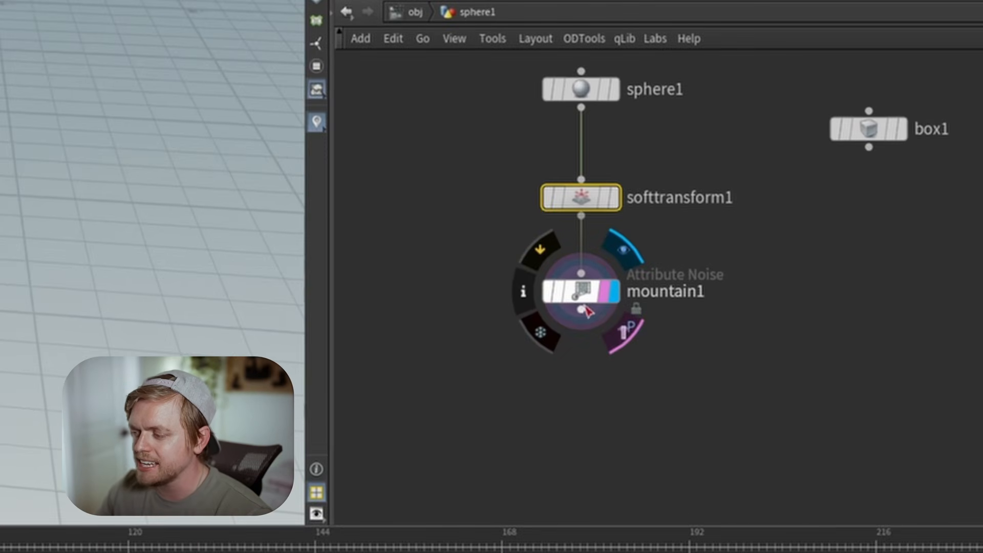
pyautogui.click(551, 299)
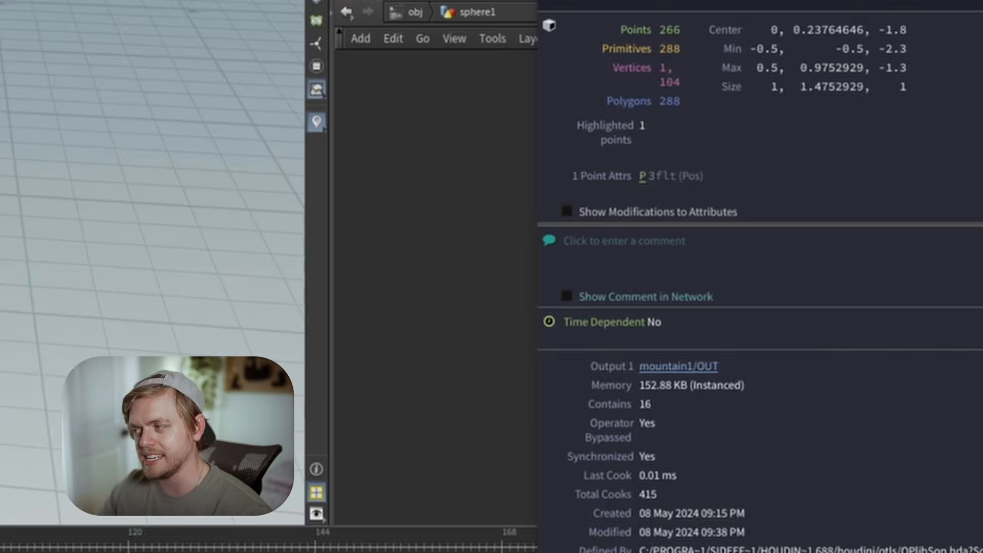
pyautogui.click(552, 297)
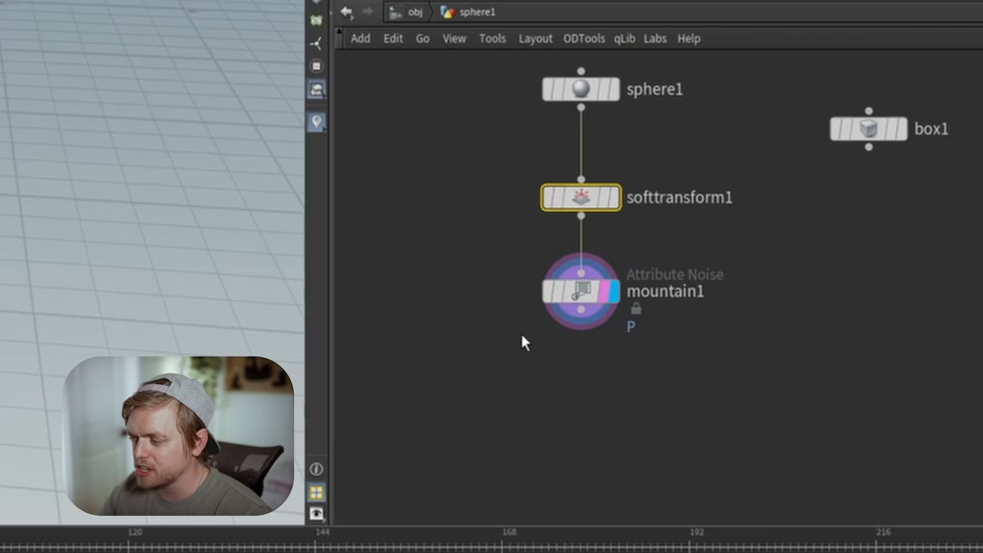